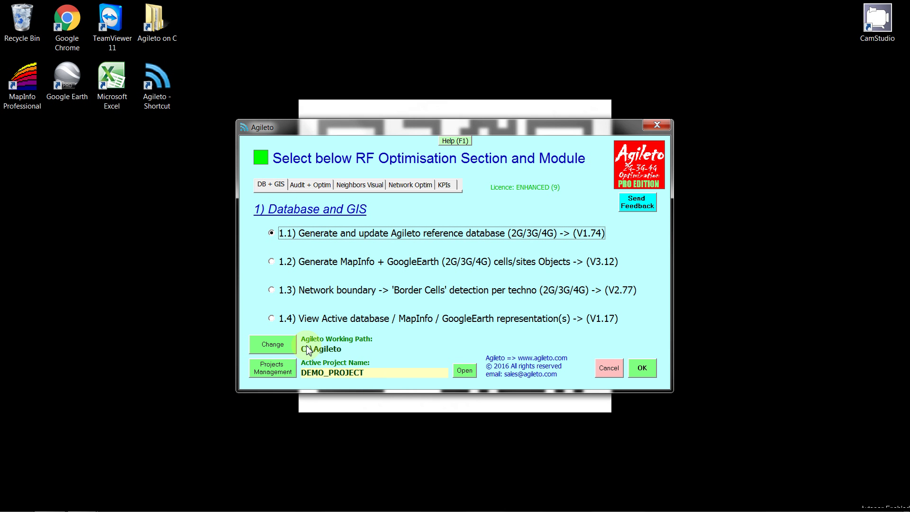
Step: Check which projects are available in Projects Management, leaving the active project selection as it is
mouse_move(305, 353)
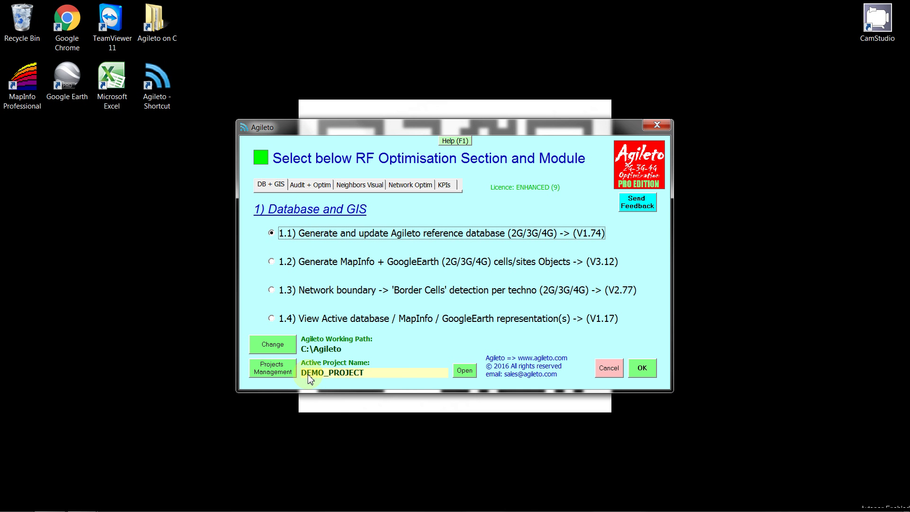
left_click(281, 369)
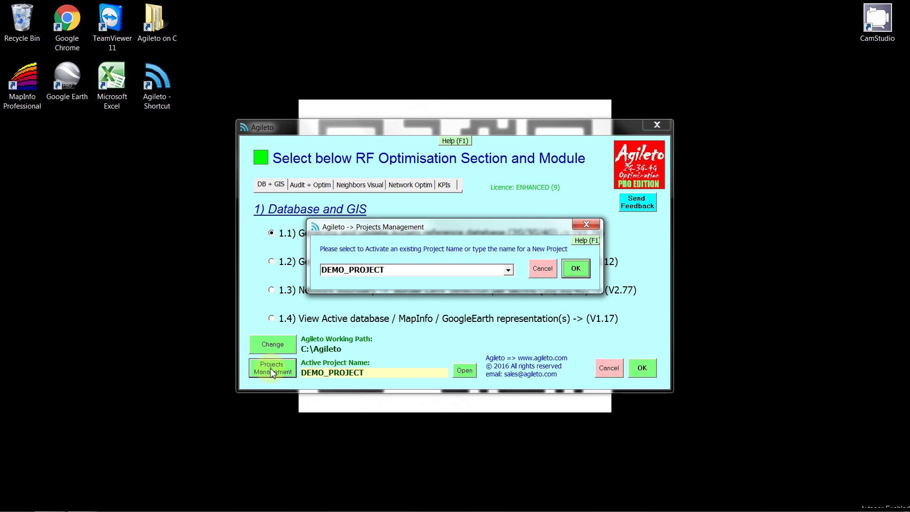
left_click(508, 269)
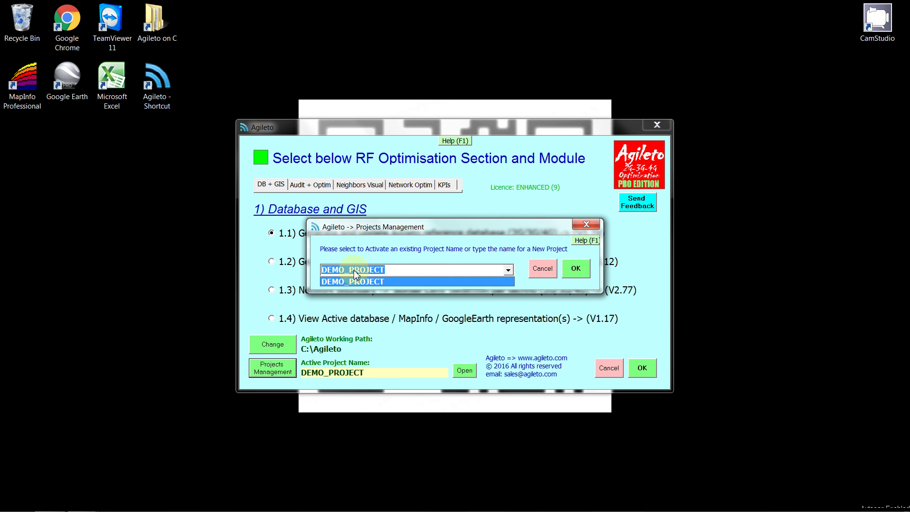
left_click(508, 269)
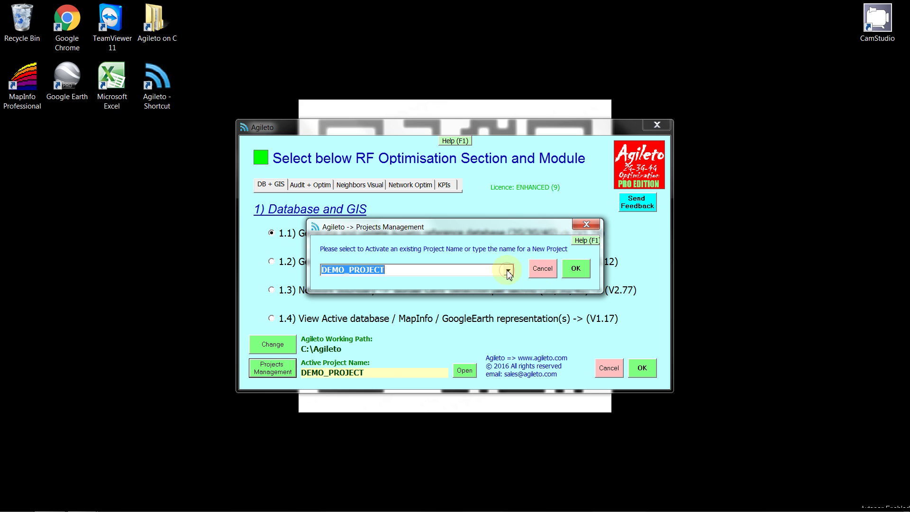
left_click(544, 269)
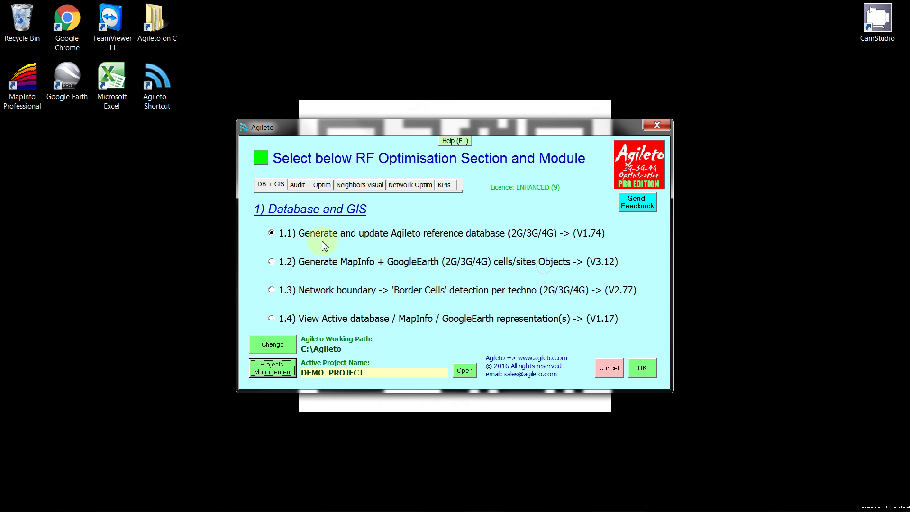
Step: Run module 1.4 and open the Agileto Active Project Network database (2G/3G/4G)
left_click(299, 234)
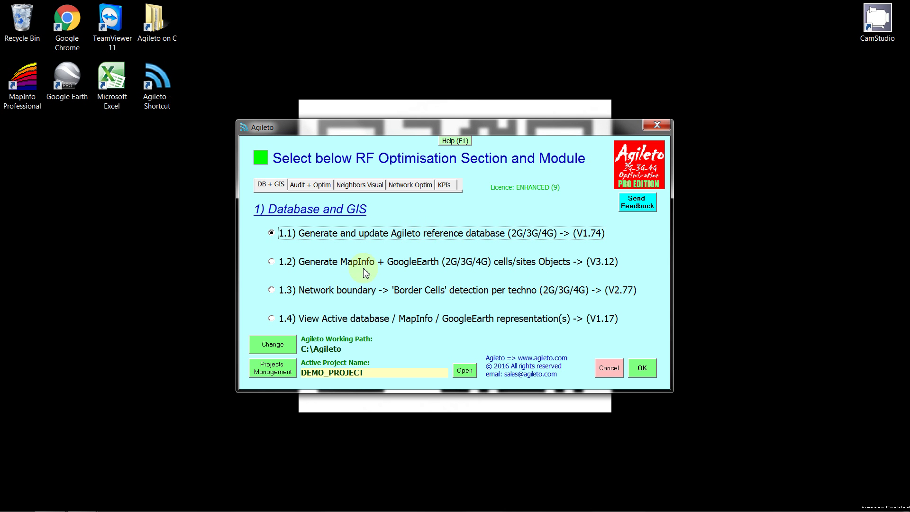
left_click(321, 269)
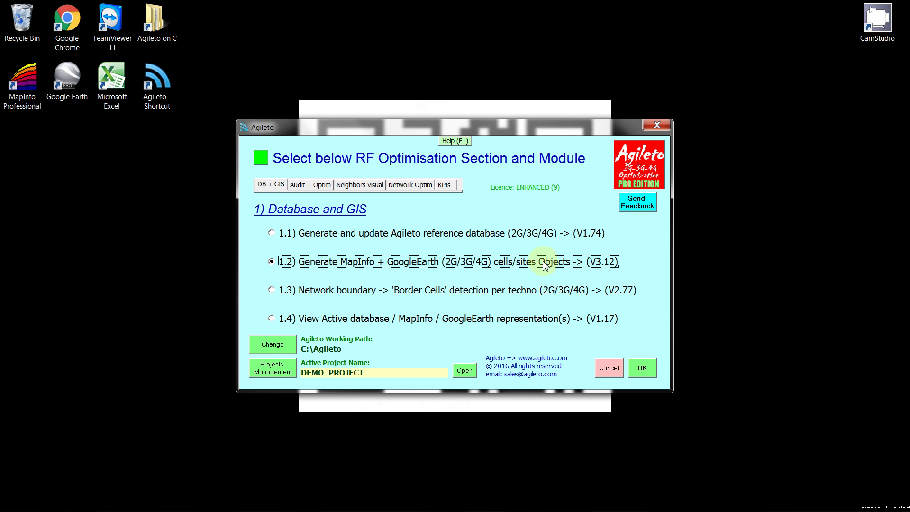
left_click(272, 322)
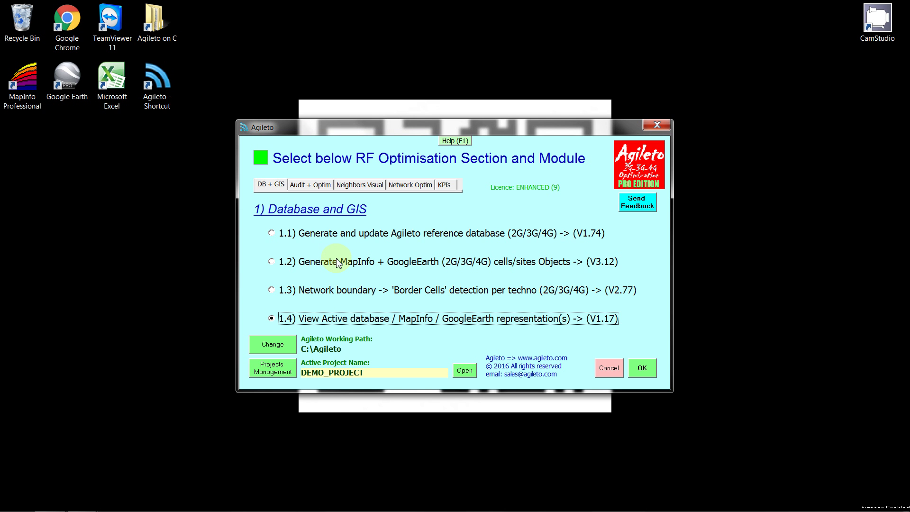
left_click(642, 369)
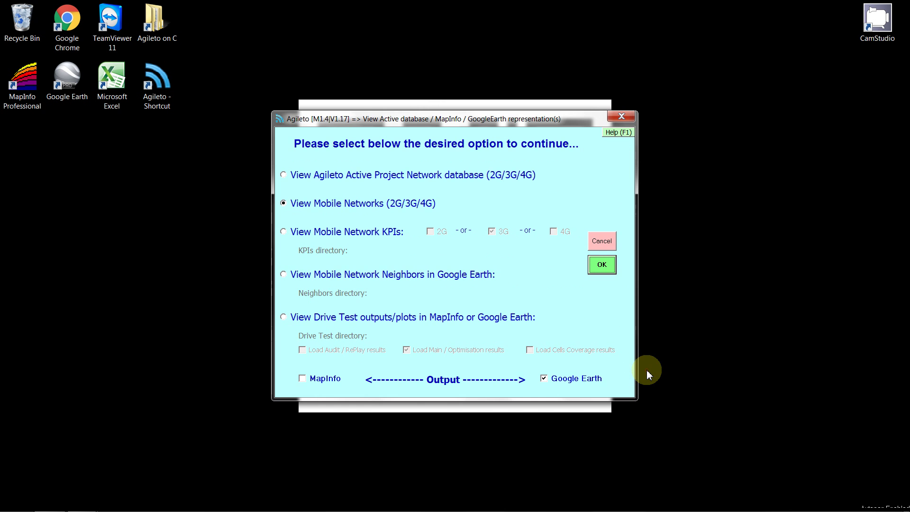
left_click(351, 176)
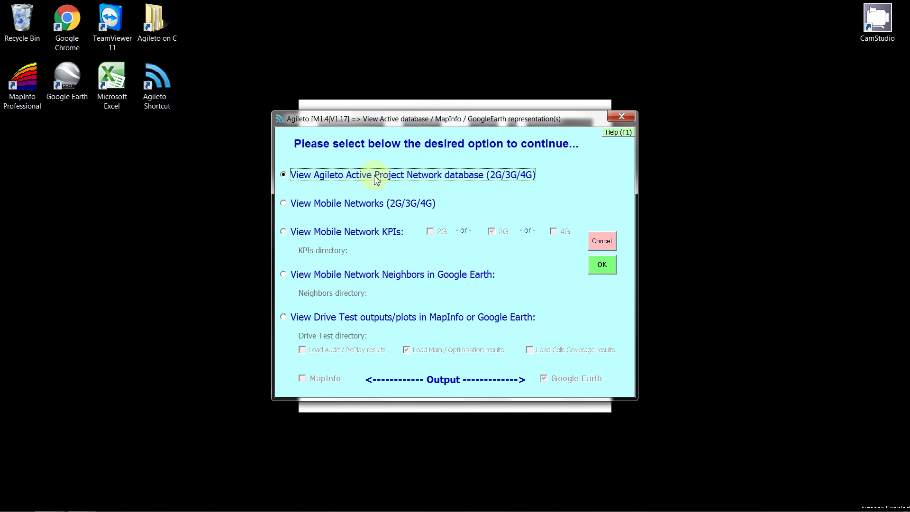
left_click(602, 266)
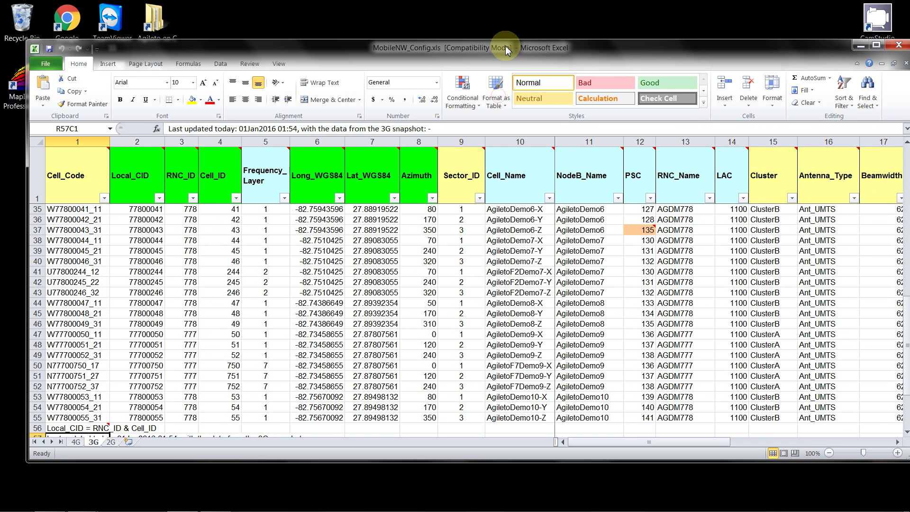
Step: Reposition the MobileNW_Config.xls window and look through its 2G, 3G and 4G cell sheets
left_click_drag(506, 49, 526, 59)
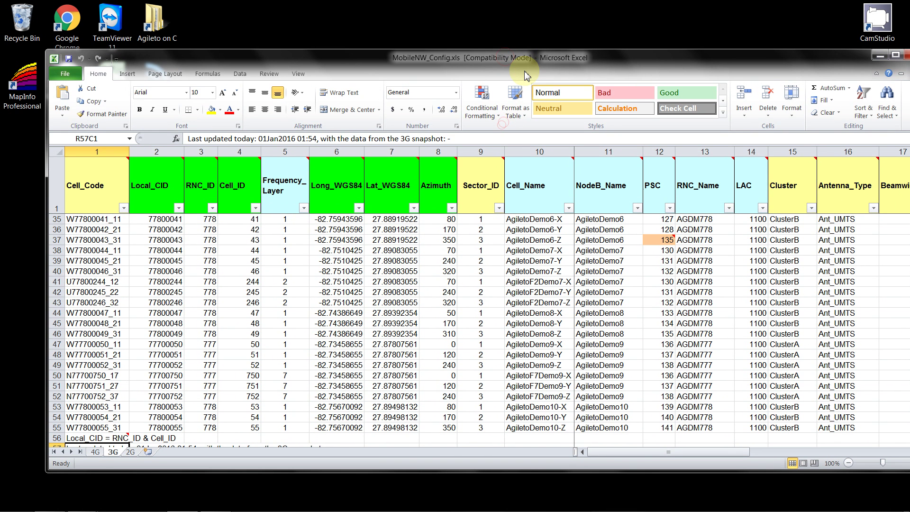
left_click(133, 454)
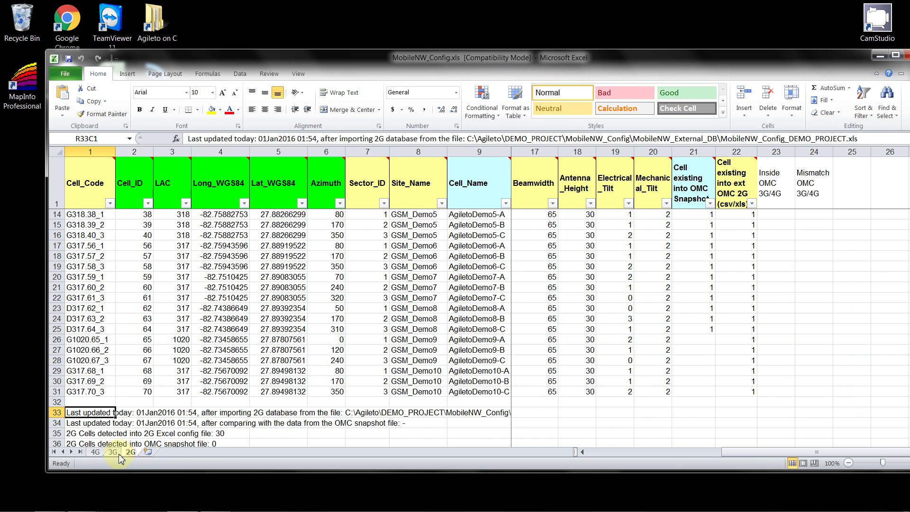
left_click(116, 455)
left_click(95, 452)
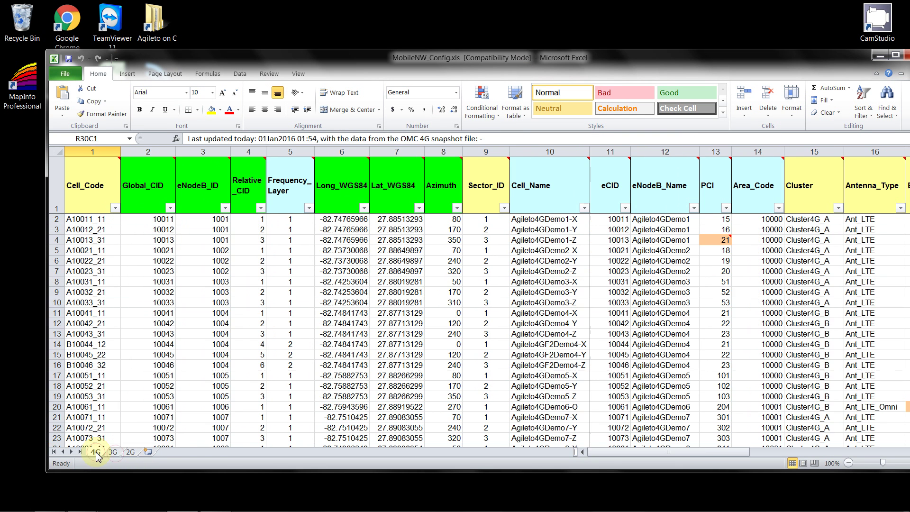
left_click(135, 454)
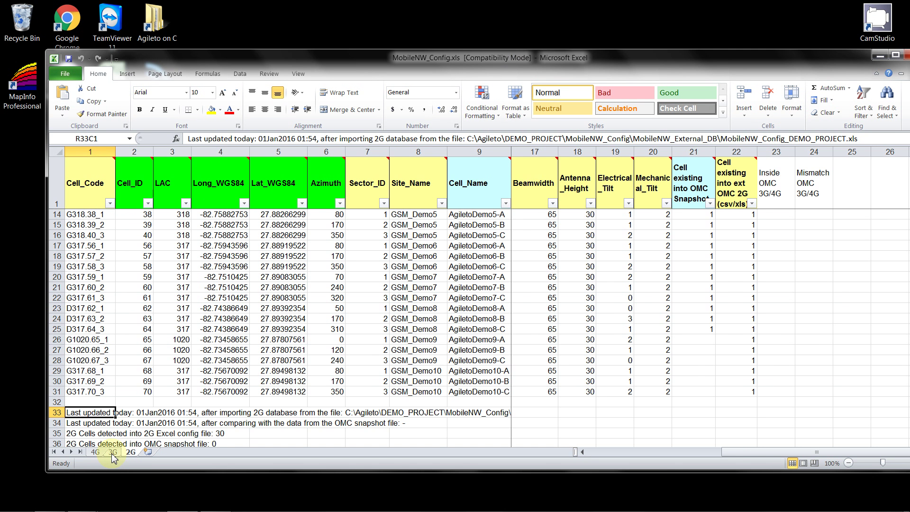
left_click(113, 454)
left_click(96, 453)
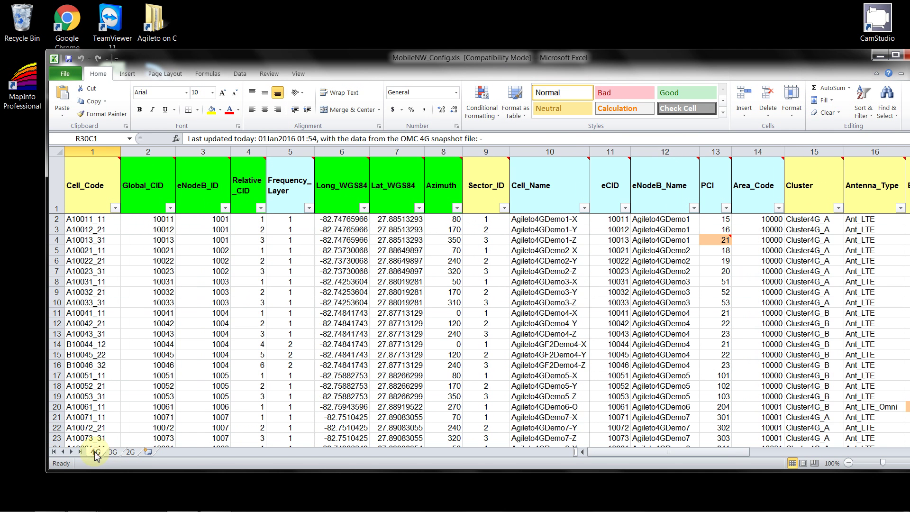
Step: On the 2G sheet, read the header comments of the Cell_ID and LAC columns that form the cell reference key
left_click(133, 453)
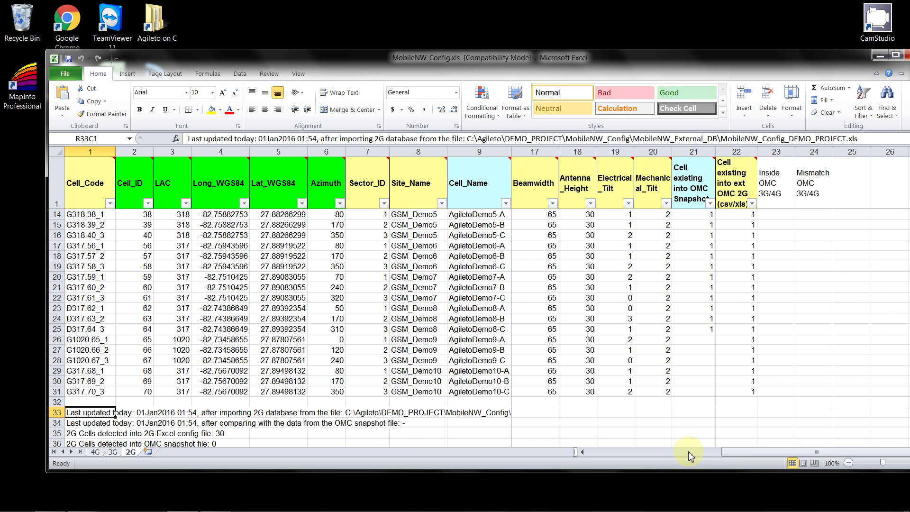
left_click_drag(730, 456, 608, 466)
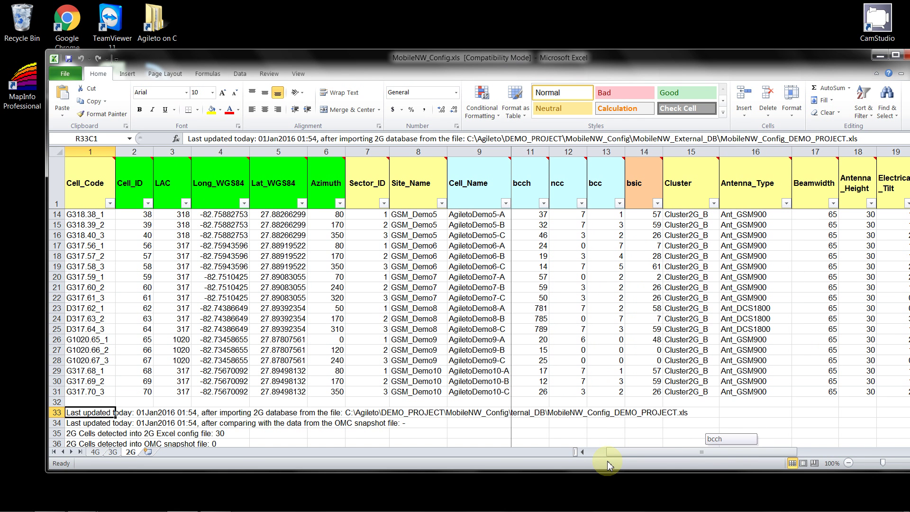
left_click(140, 182)
left_click(167, 183)
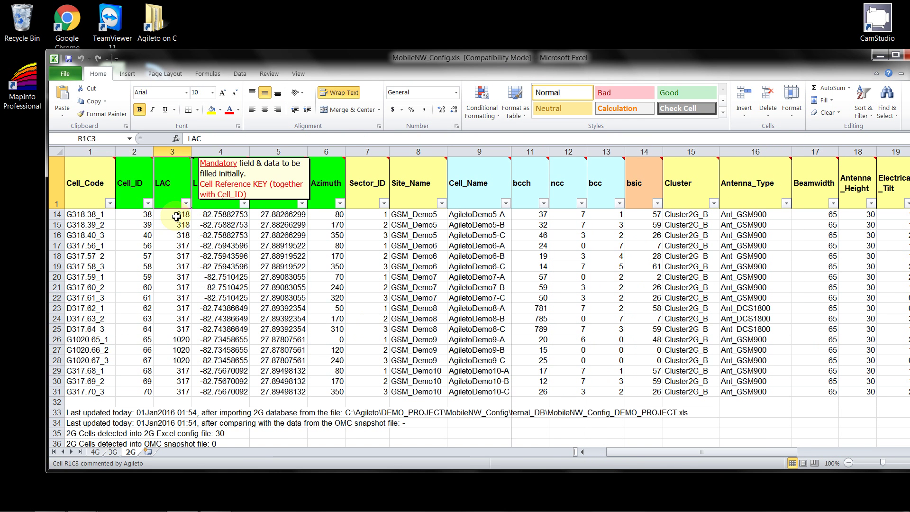
mouse_move(140, 186)
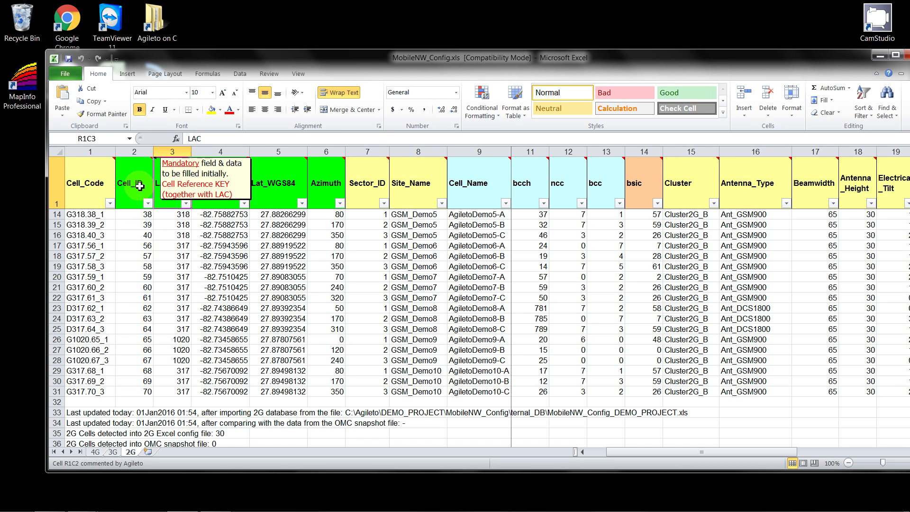
left_click(140, 214)
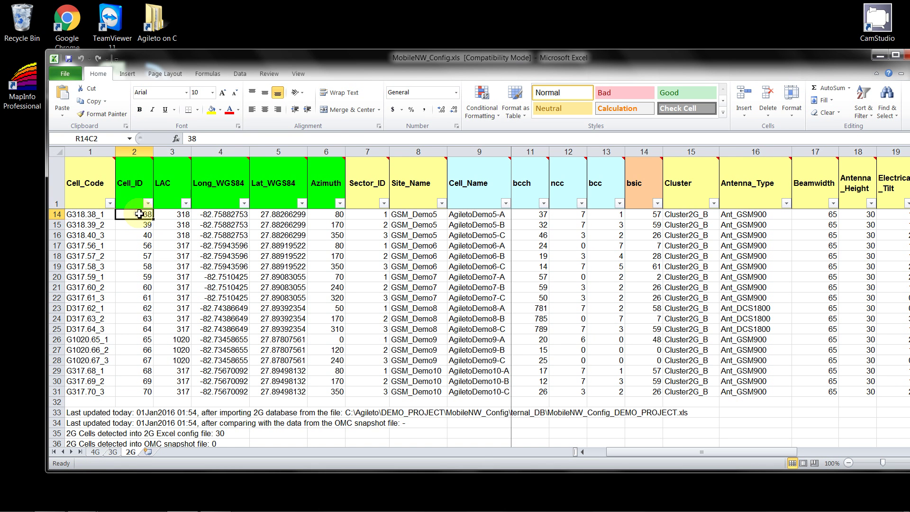
left_click(138, 185)
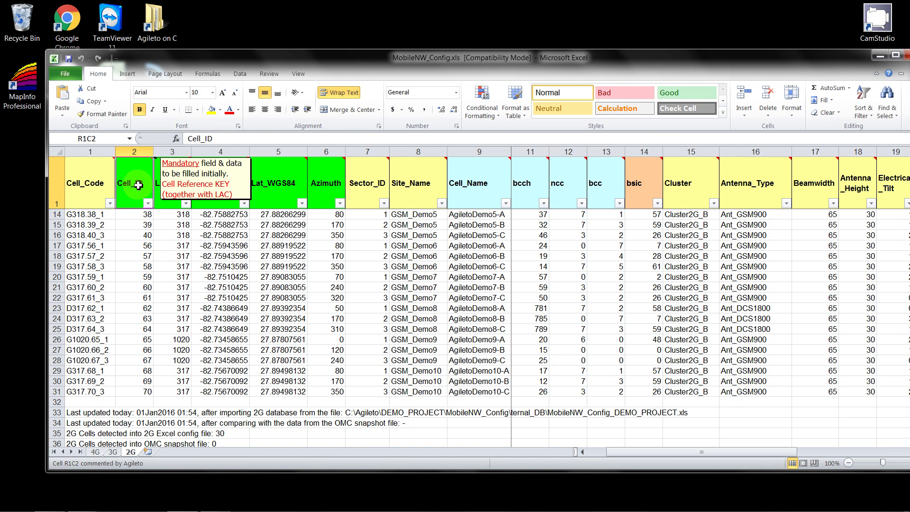
mouse_move(166, 183)
mouse_move(132, 184)
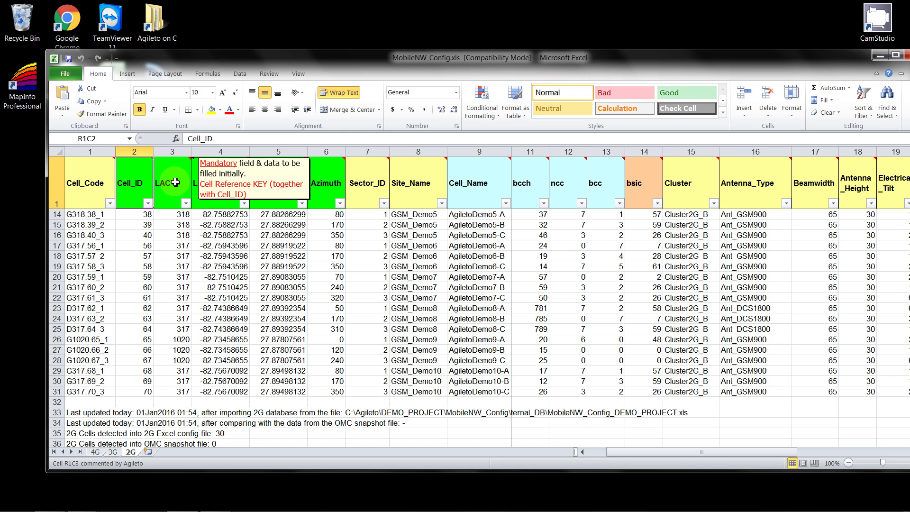
left_click(175, 183)
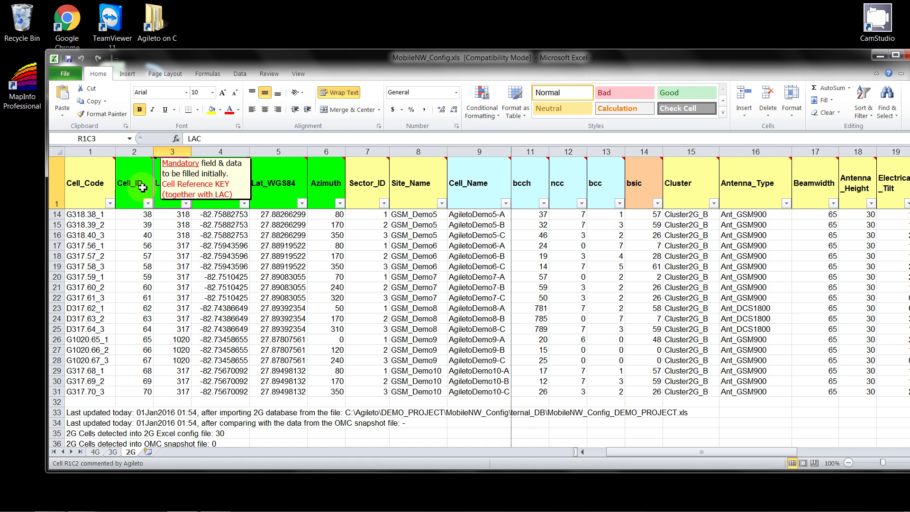
mouse_move(163, 187)
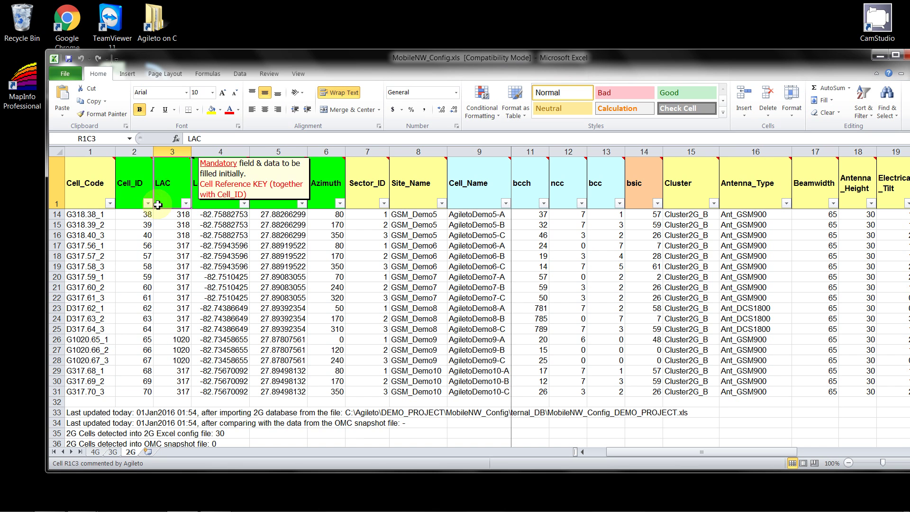
left_click(133, 196)
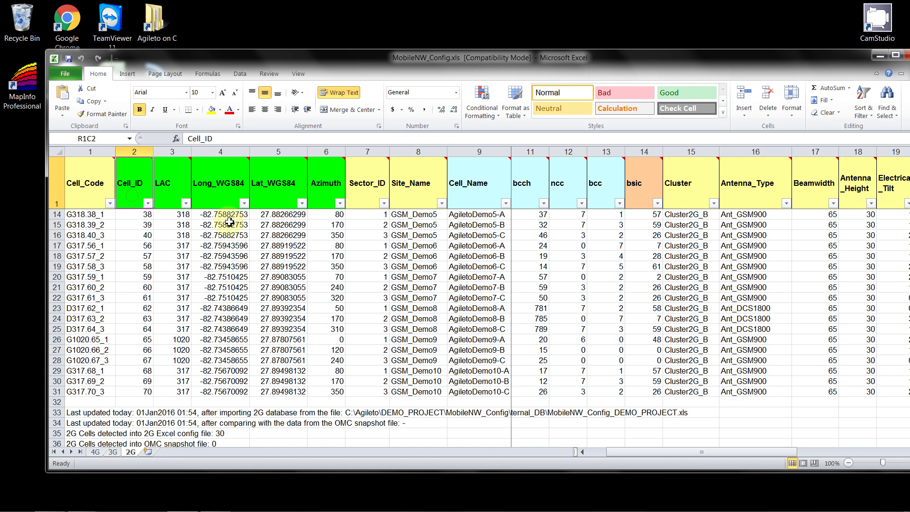
Step: Inspect the 2G column headers for Long_WGS84, Lat_WGS84, Azimuth, Site_Name and Cell_Name
left_click(210, 188)
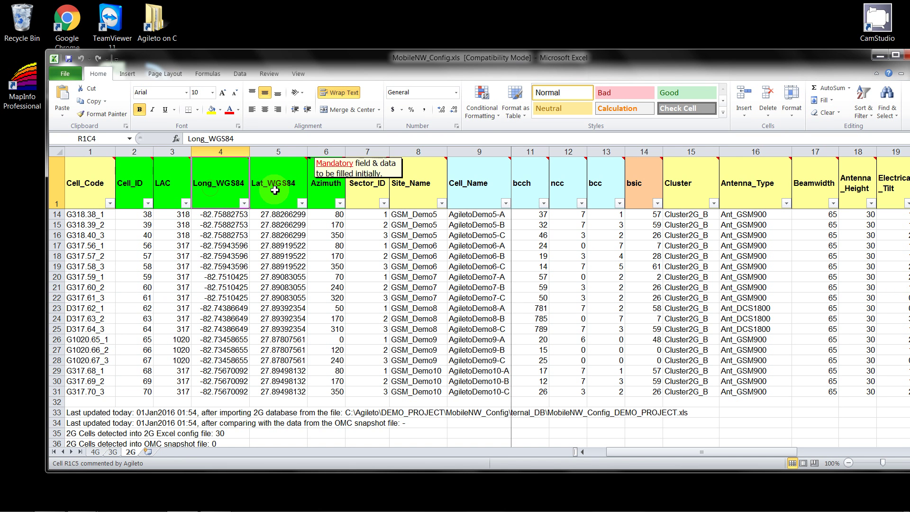
left_click(276, 189)
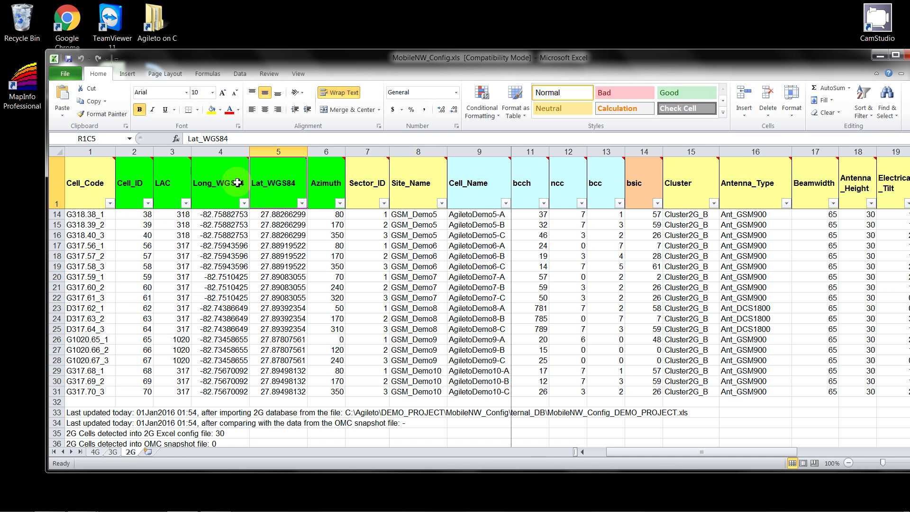
left_click(326, 190)
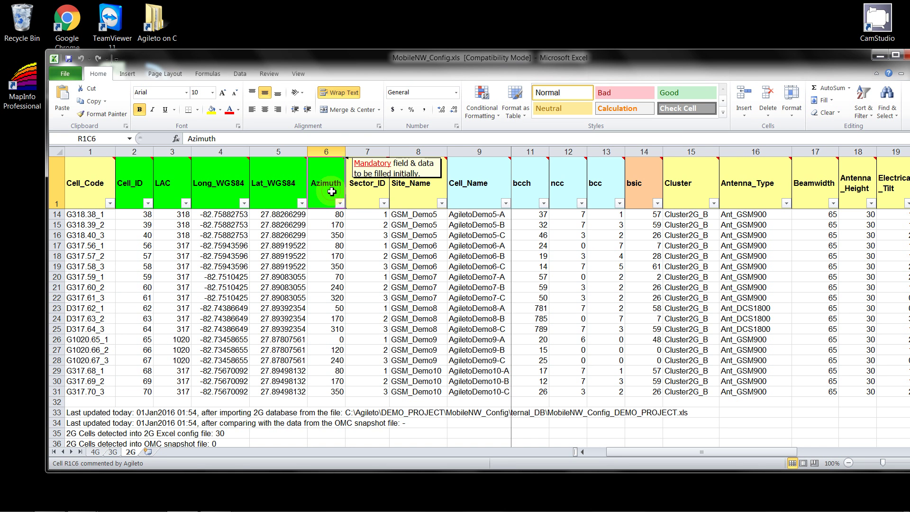
left_click(420, 199)
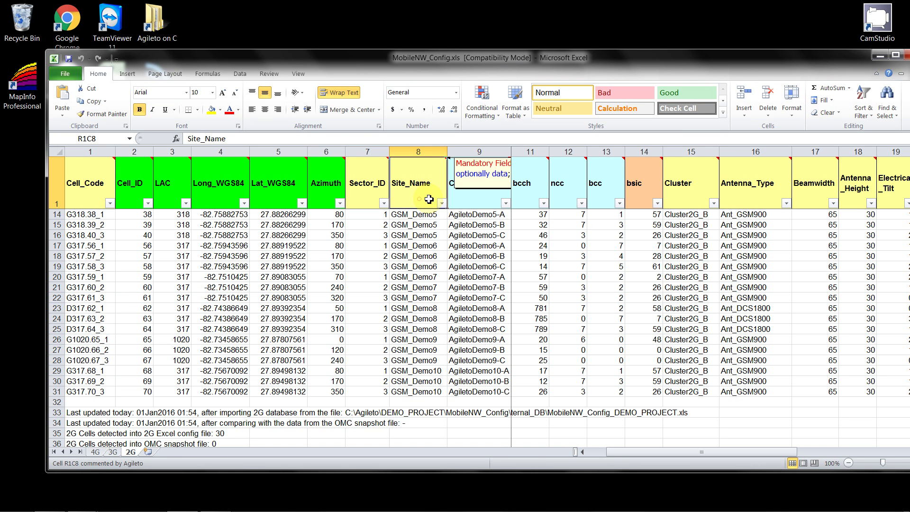
left_click(465, 196)
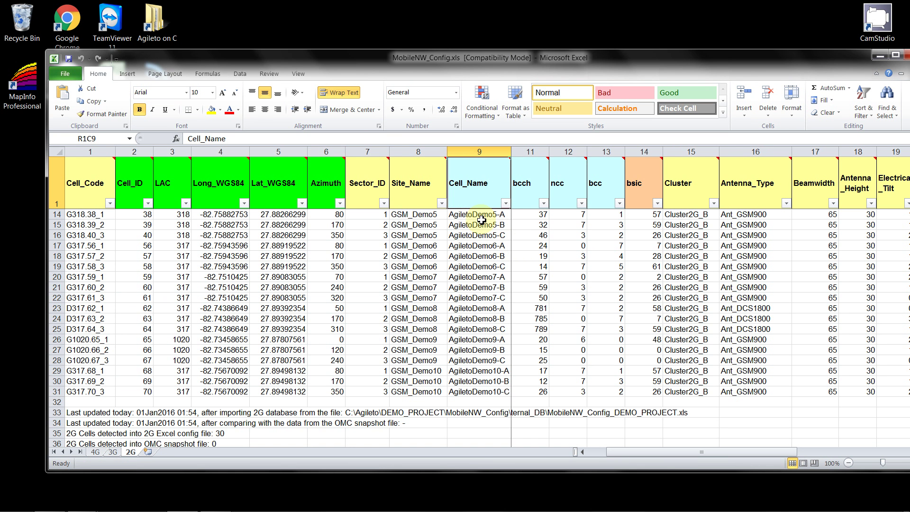
Step: Inspect the bcch, ncc, bcc and bsic column headers and their field comments on the 2G sheet
left_click(532, 194)
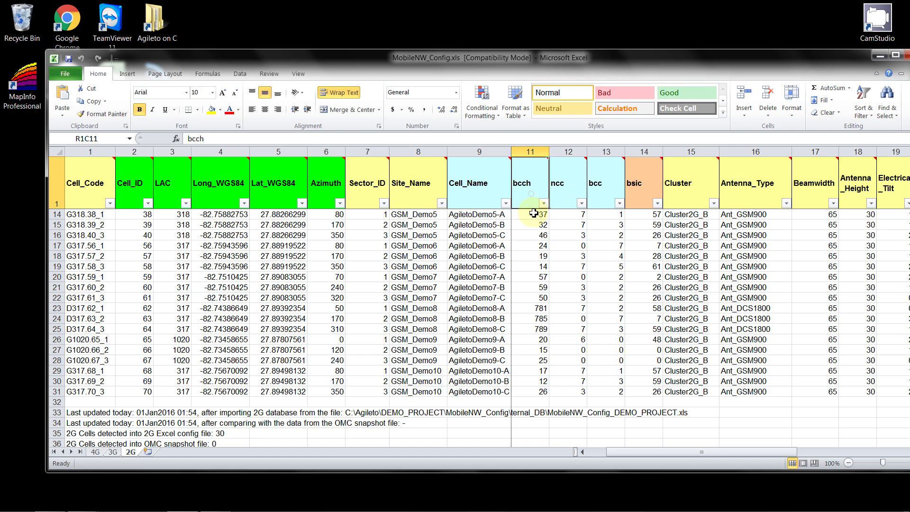
left_click(570, 197)
left_click(599, 196)
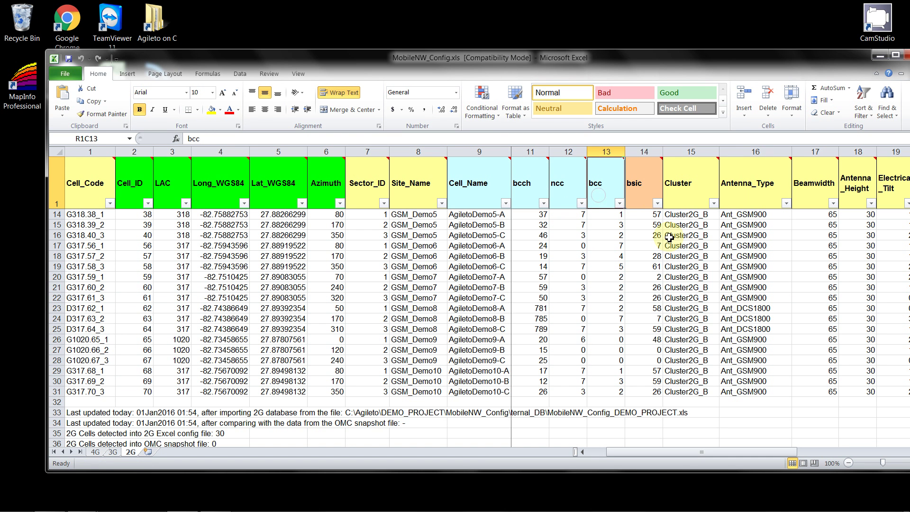
left_click(648, 194)
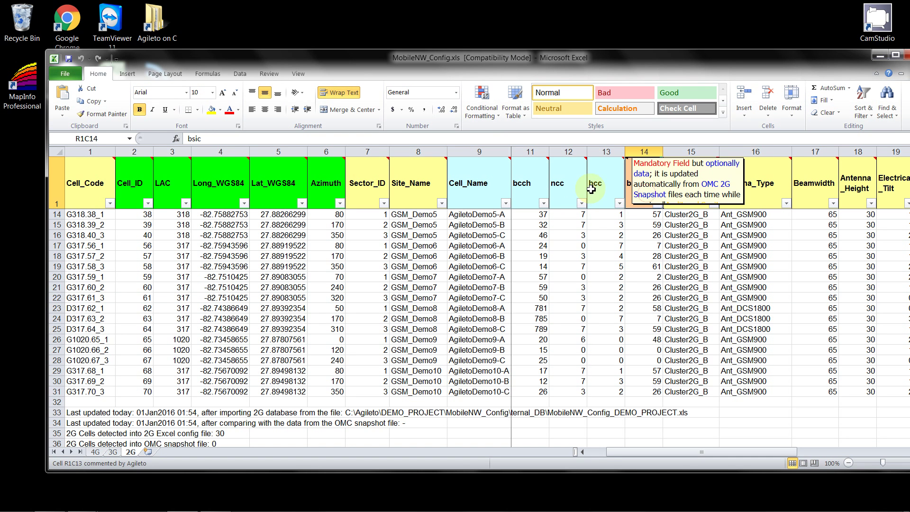
mouse_move(582, 187)
mouse_move(634, 186)
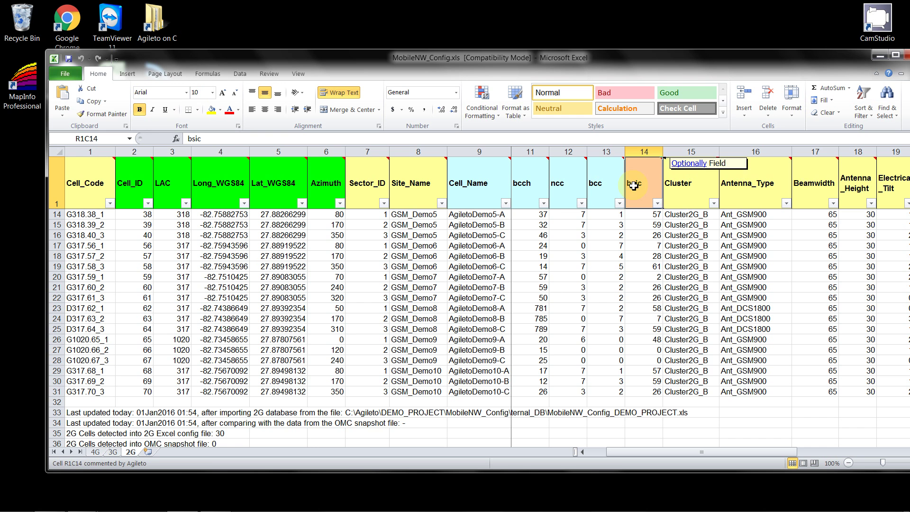
Step: Inspect the Cluster and Antenna_Type headers and the remaining antenna, tilt and OMC columns on the 2G sheet
left_click(693, 184)
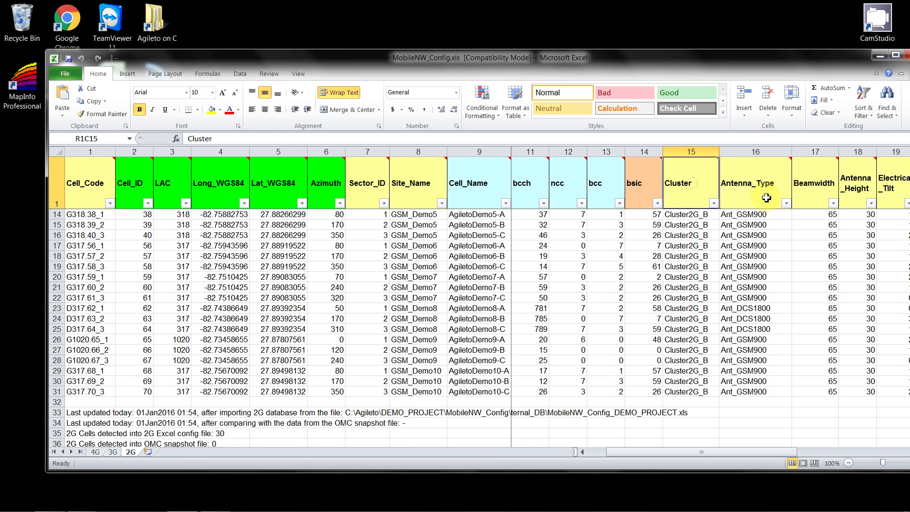
left_click(765, 194)
left_click_drag(703, 457, 754, 457)
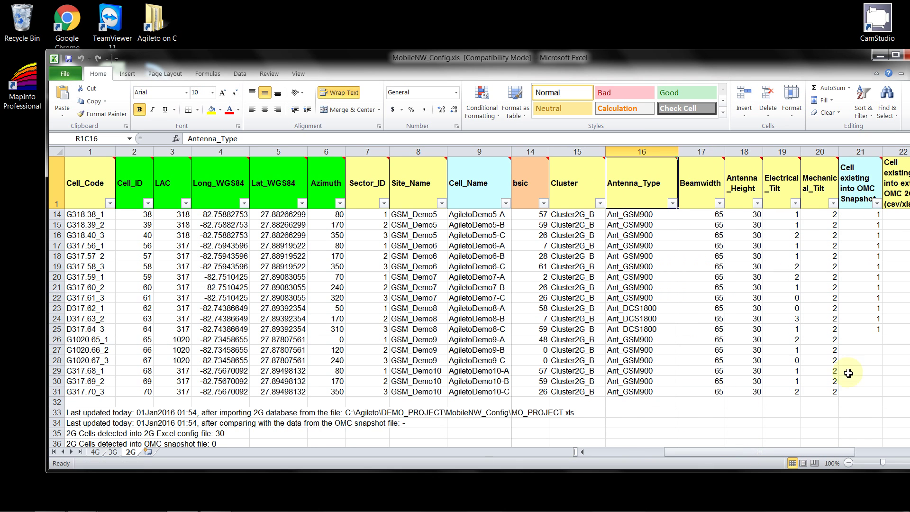
left_click_drag(835, 456, 851, 453)
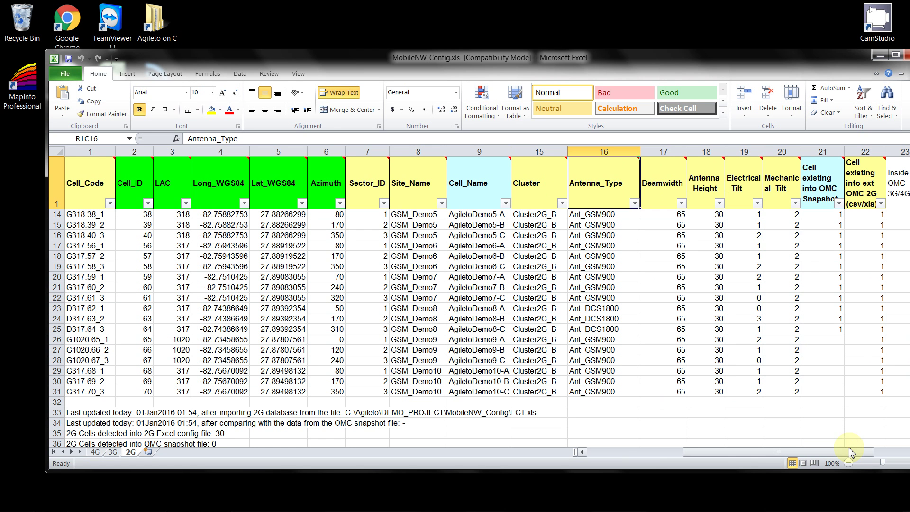
Step: Widen the 2G sheet's "Cell existing into OMC Snapshot" column to fit its header text and read its comment
left_click(815, 176)
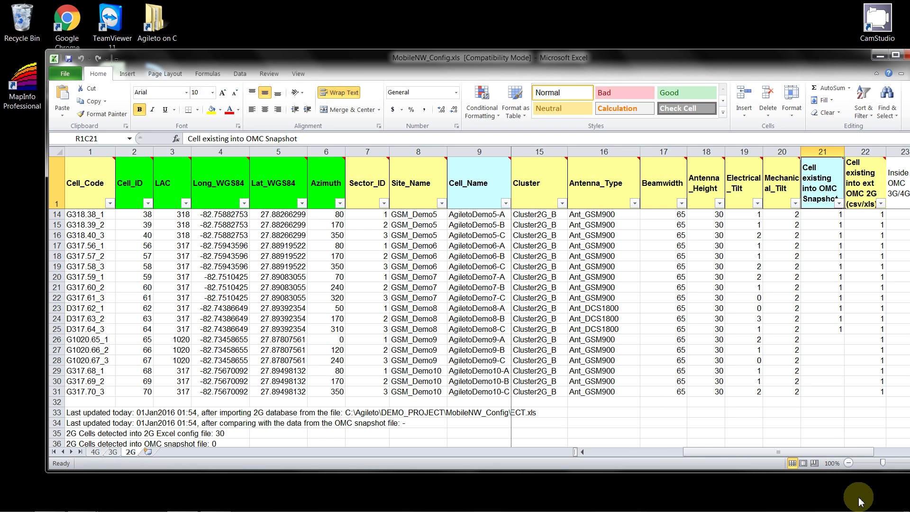
left_click_drag(845, 153, 850, 153)
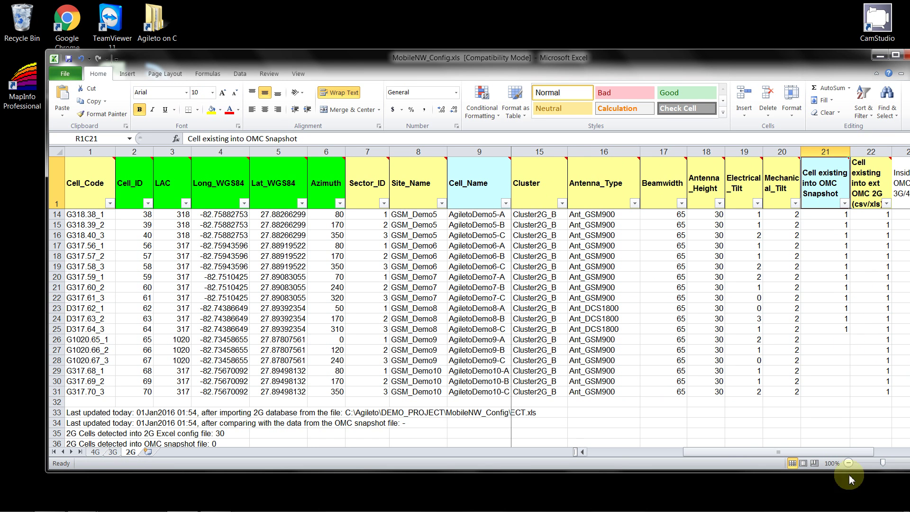
left_click_drag(841, 453, 870, 453)
mouse_move(691, 178)
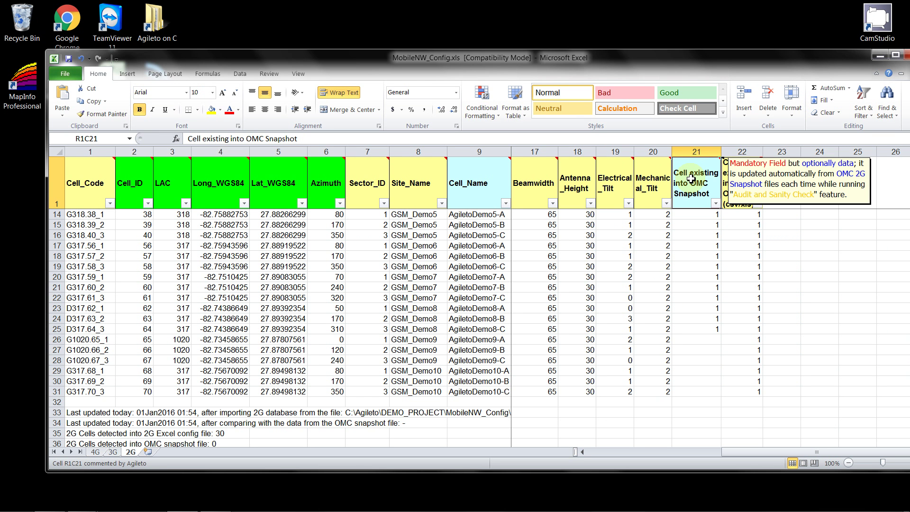
Step: Go through the 2G "Cell existing into OMC Snapshot" entries cell by cell from row 2 to row 10
scroll(713, 342, "up", 4)
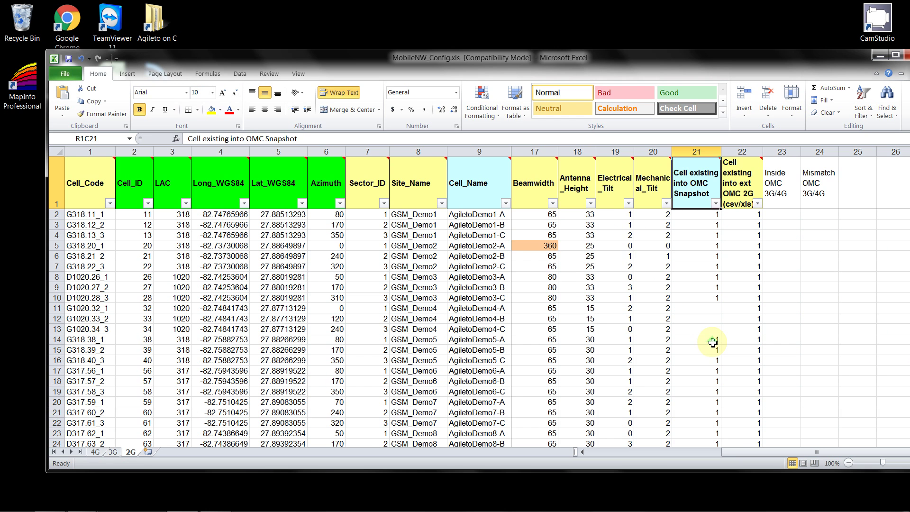
left_click(703, 218)
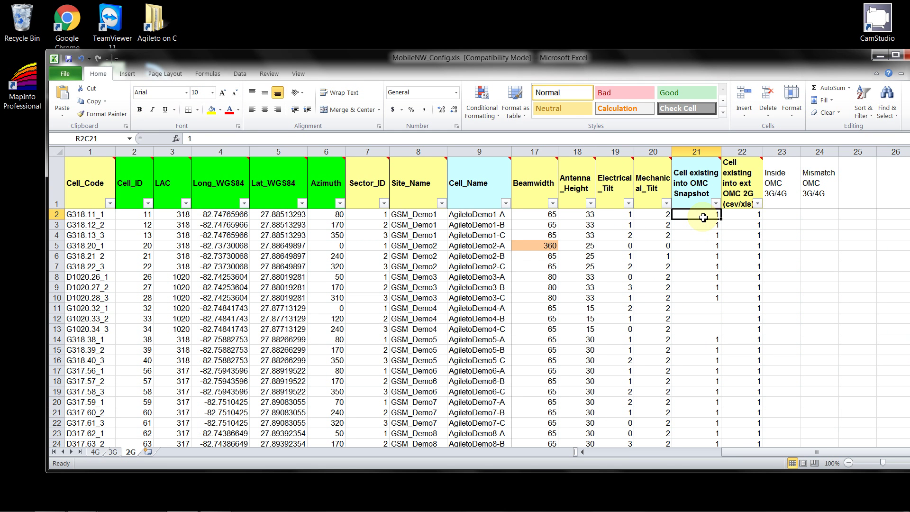
key("Down")
key("Down")
key("Down")
key("Down")
key("Down")
key("Down")
key("Down")
key("Down")
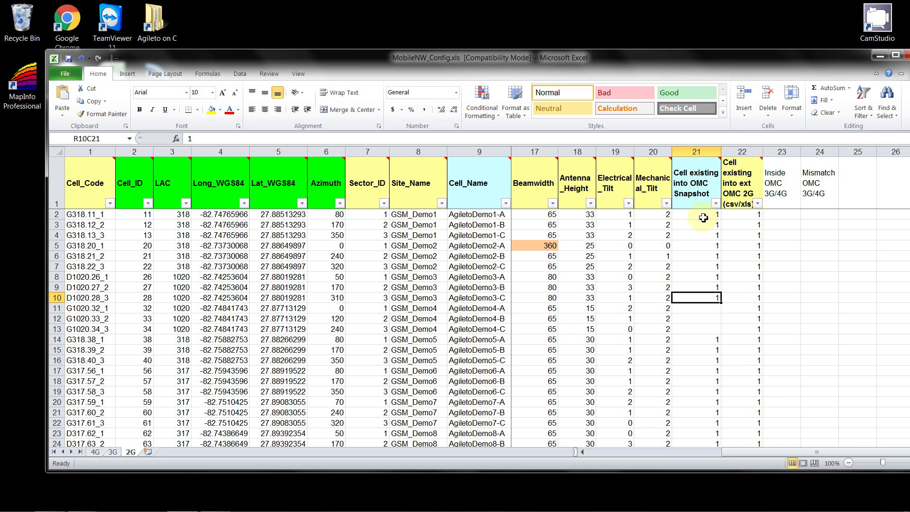
Step: Check the OMC Snapshot entries in rows 11 to 13 and select those three entire rows for the GSM_Demo4 cells
key("Down")
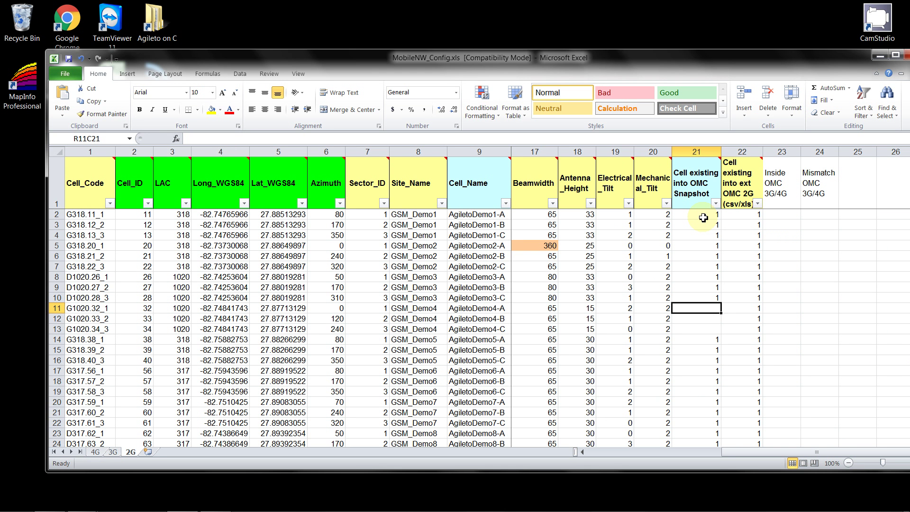
key("Down")
key("Down")
key("Up")
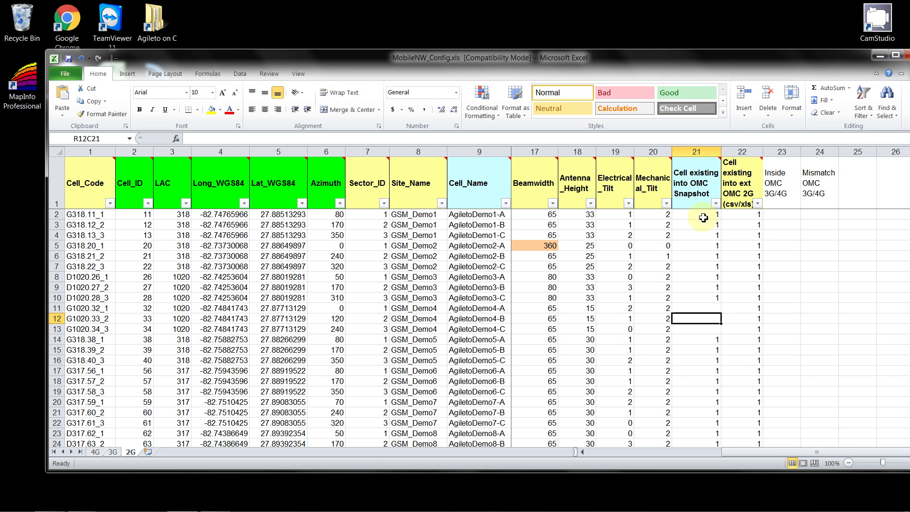
key("Up")
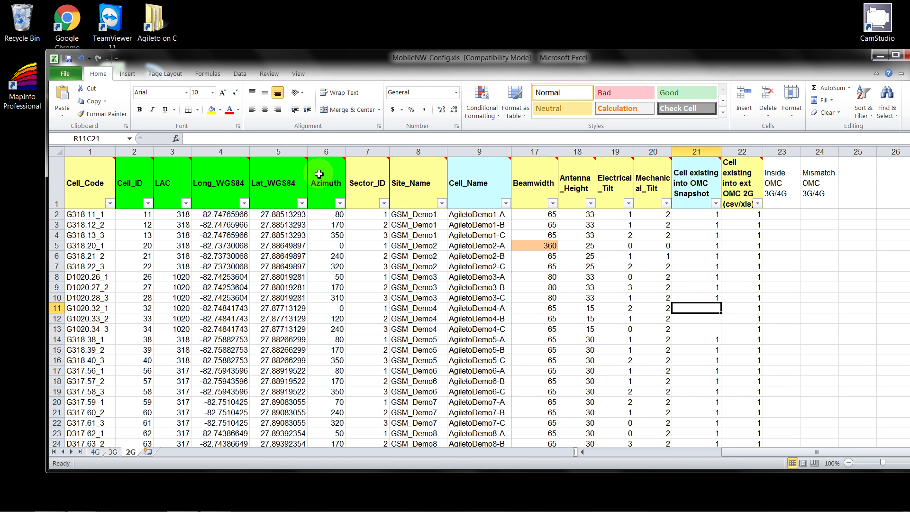
left_click(53, 309)
left_click_drag(53, 311, 53, 329)
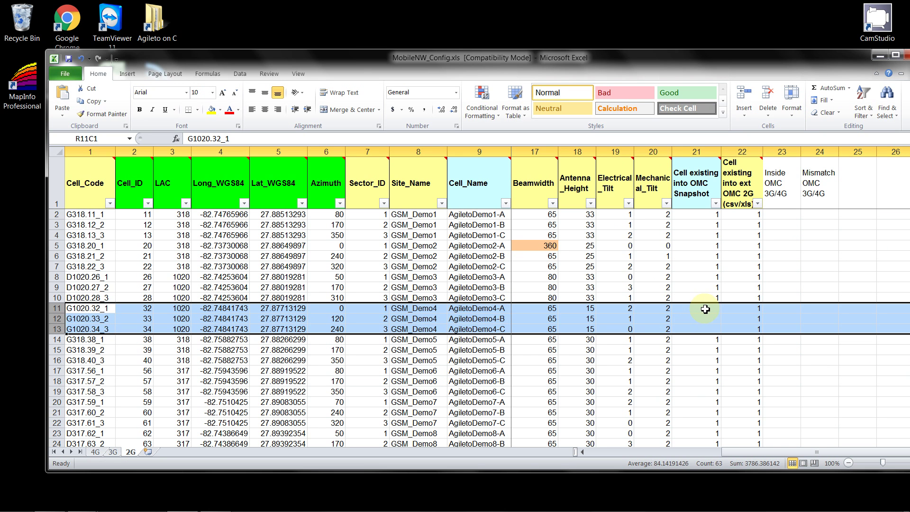
Step: Reread the "Cell existing into OMC Snapshot" header comment and compare the column's entries in rows 3, 7, 10, 11 and 12
mouse_move(697, 189)
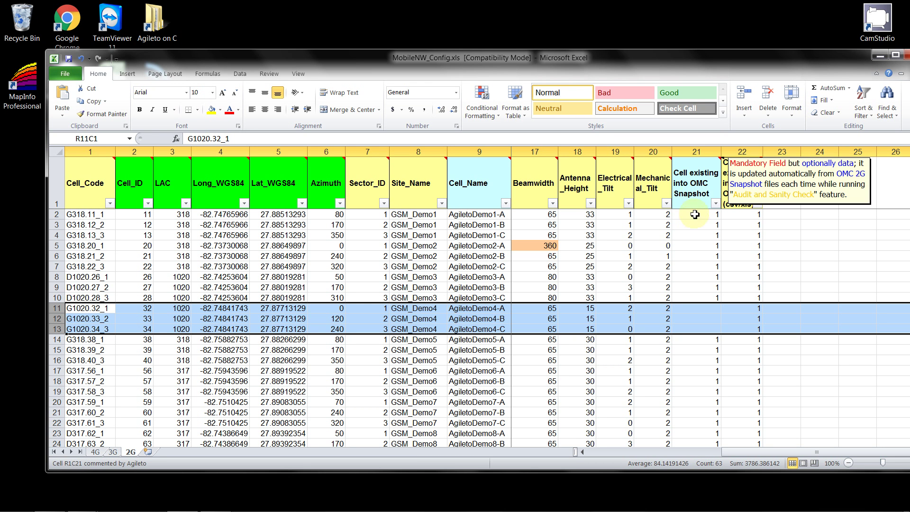
left_click(696, 214)
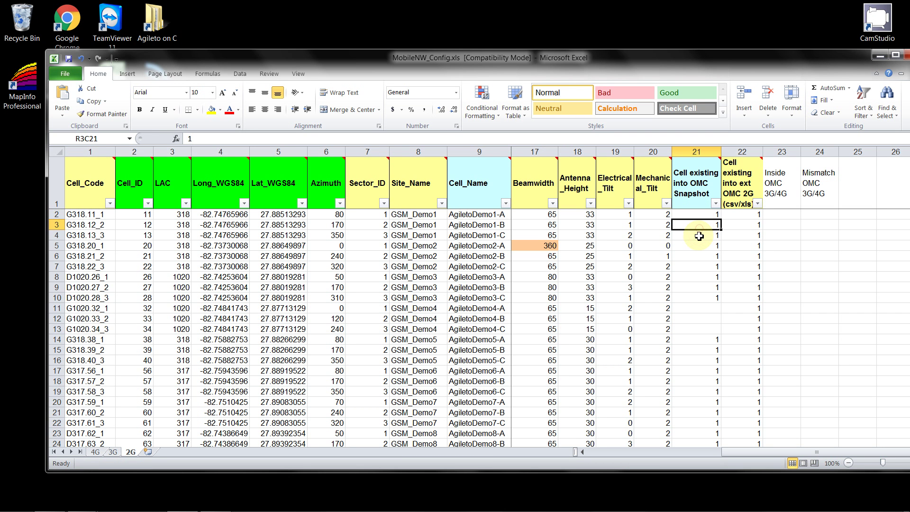
left_click(701, 267)
left_click(700, 296)
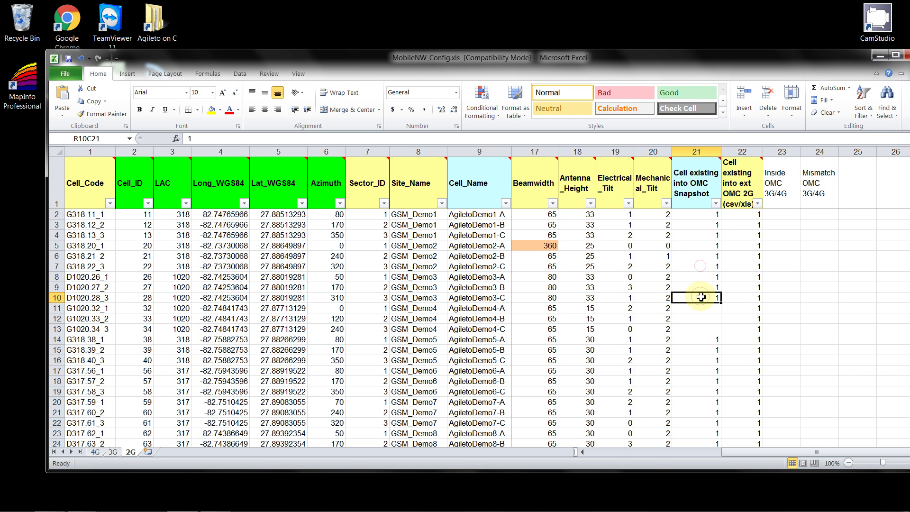
left_click(696, 311)
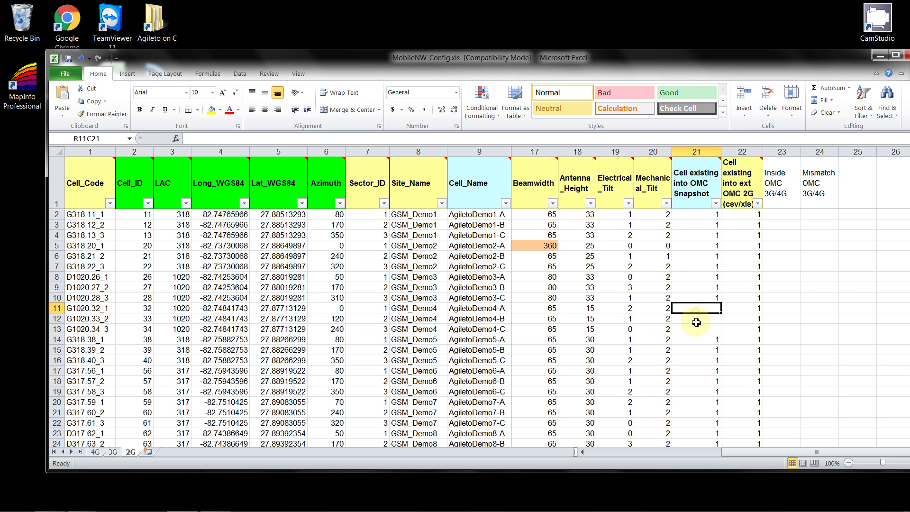
left_click(696, 317)
left_click(698, 308)
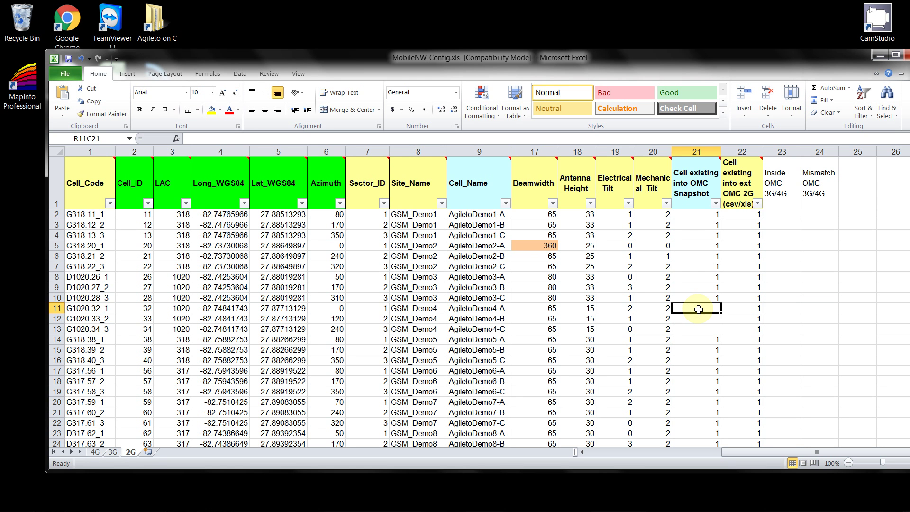
left_click(698, 186)
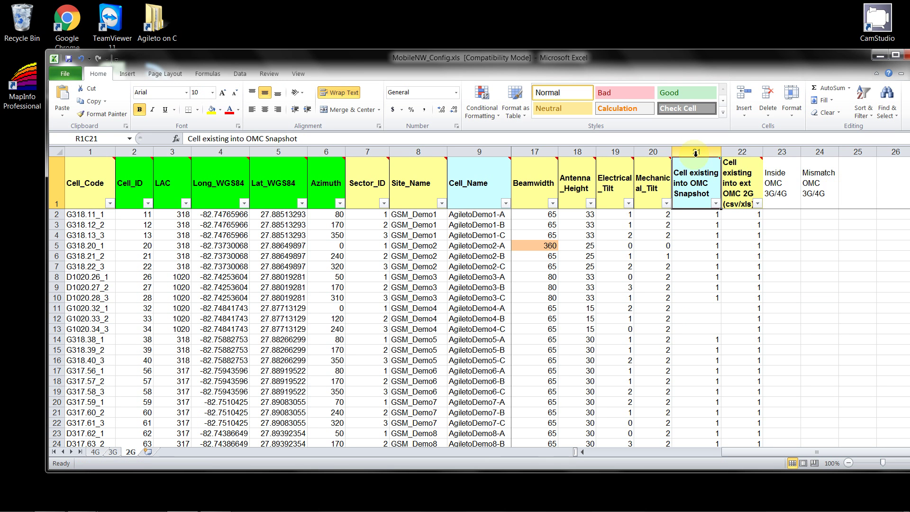
mouse_move(693, 181)
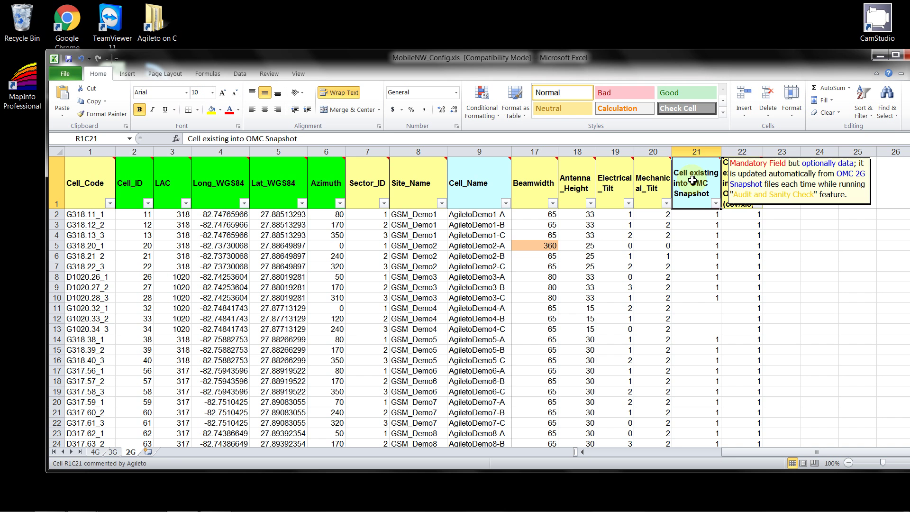
Step: On the 3G sheet, examine the "Cell existing into OMC Snapshot" entries in rows 2 to 7
left_click(112, 452)
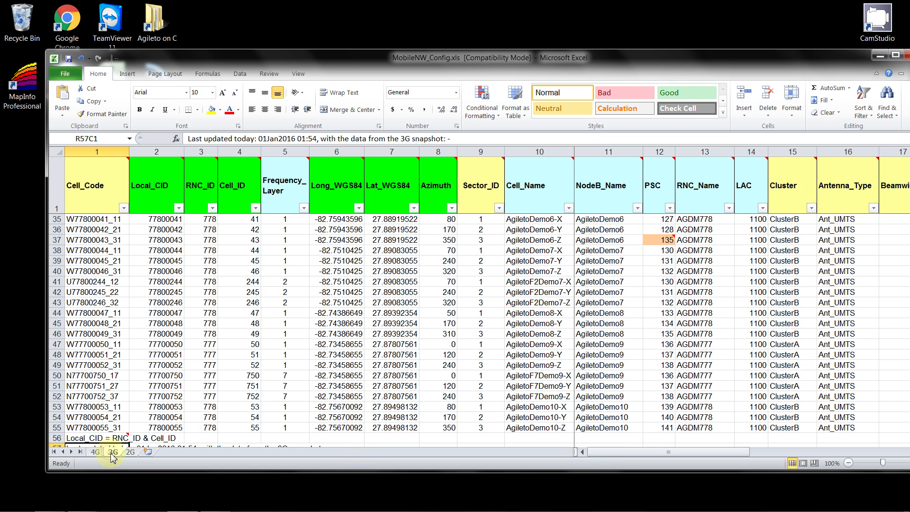
left_click_drag(602, 457, 711, 458)
left_click(778, 280)
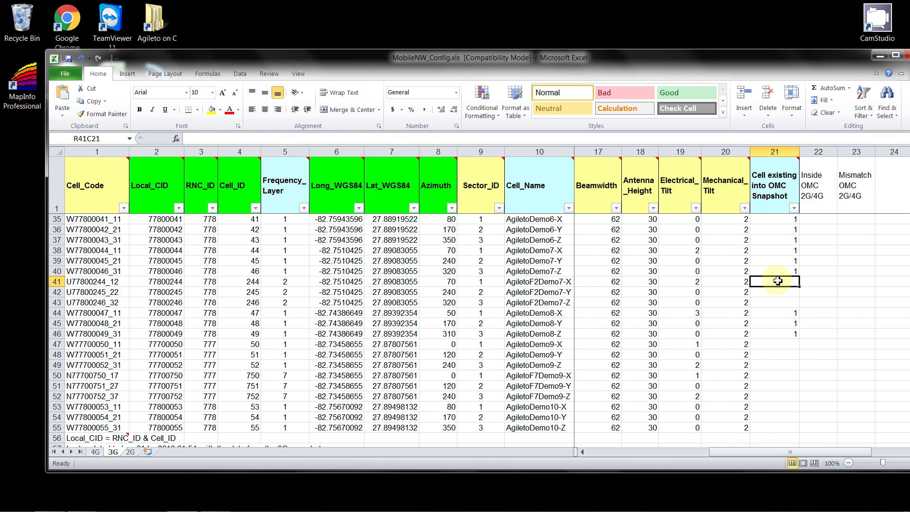
scroll(778, 280, "up", 4)
scroll(778, 281, "up", 7)
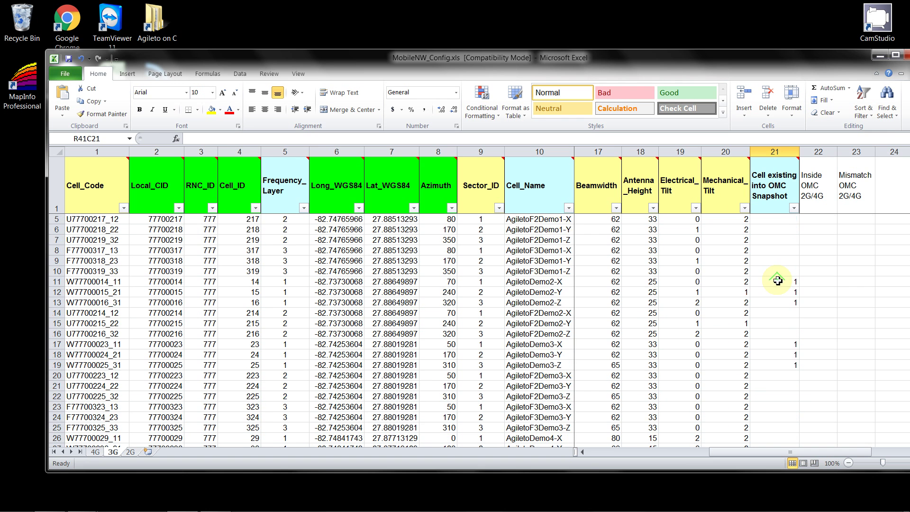
left_click(777, 221)
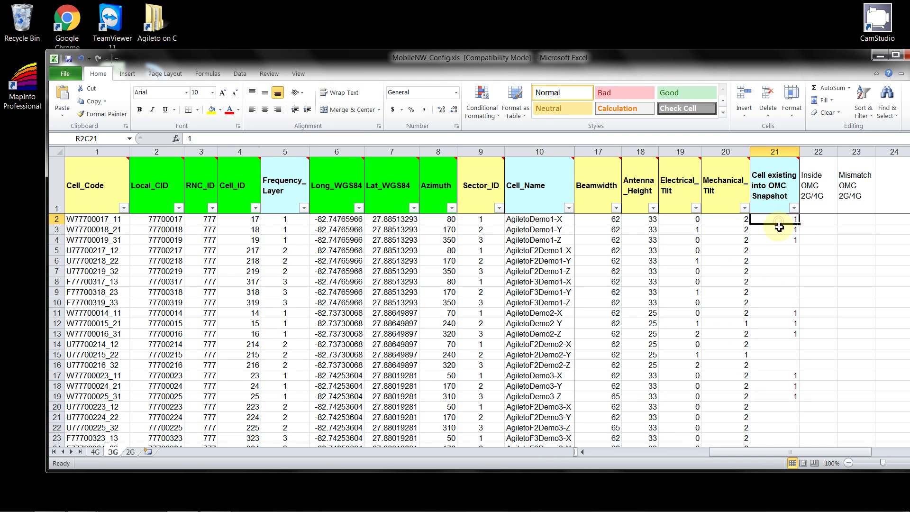
left_click(779, 231)
left_click(779, 240)
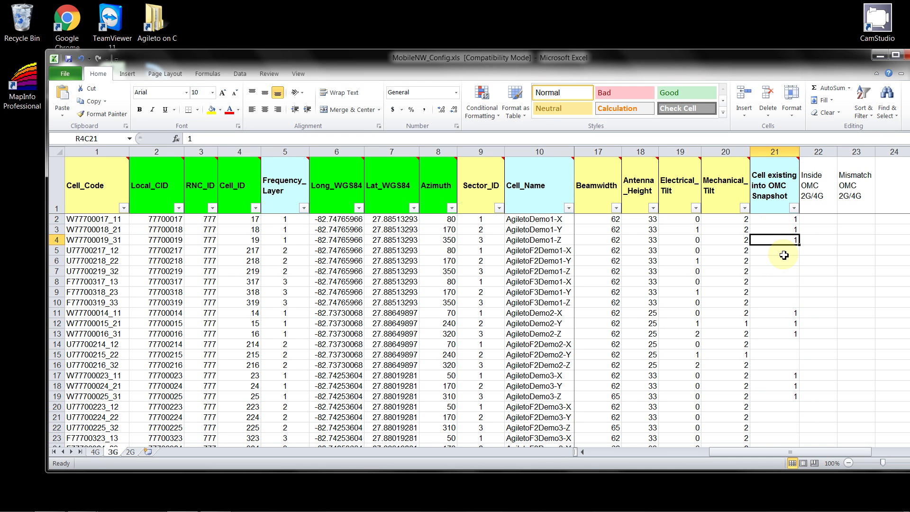
left_click(781, 250)
left_click(781, 261)
left_click(781, 273)
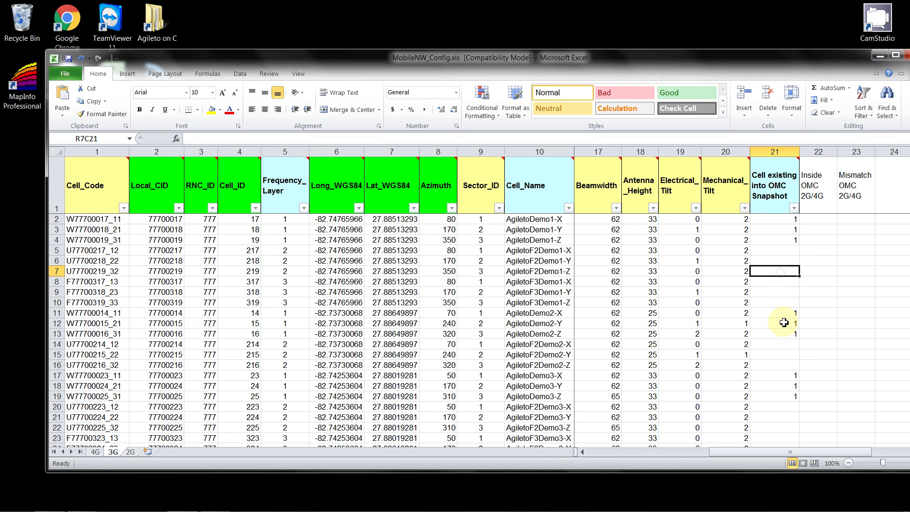
Step: Compare the 3G OMC Snapshot entries by highlighting rows 14 to 16, rows 20 to 28 and rows 17 to 19
scroll(783, 317, "down", 3)
left_click_drag(780, 251, 780, 274)
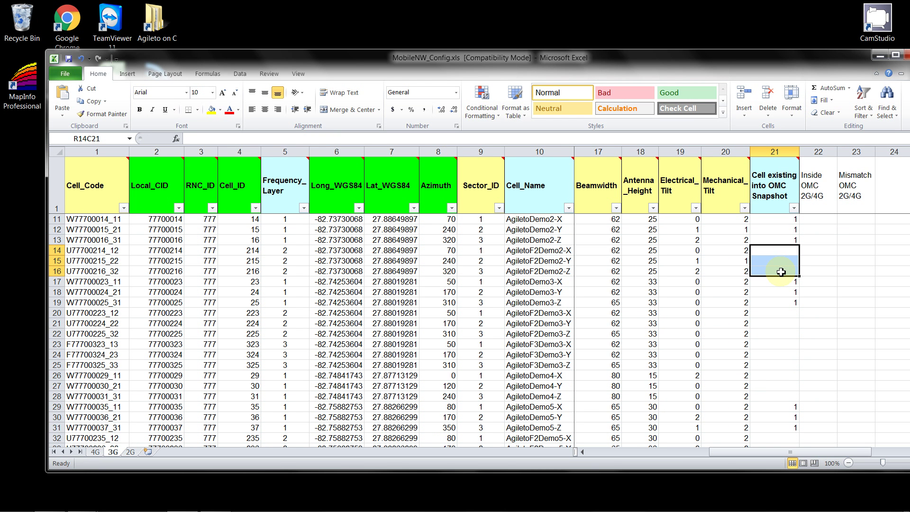
left_click_drag(782, 313, 786, 396)
left_click_drag(791, 282, 791, 301)
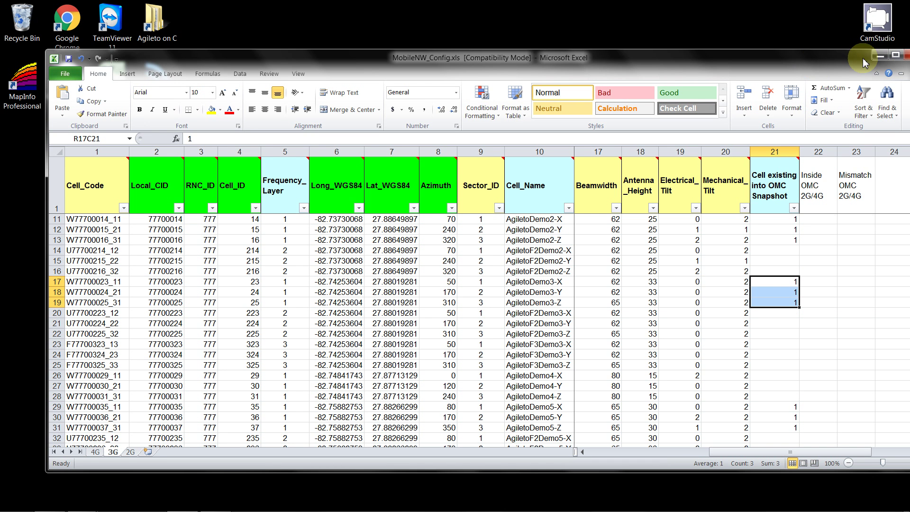
Step: Minimize the workbook, dismiss the active project message and reopen Agileto's module selection window
left_click(877, 58)
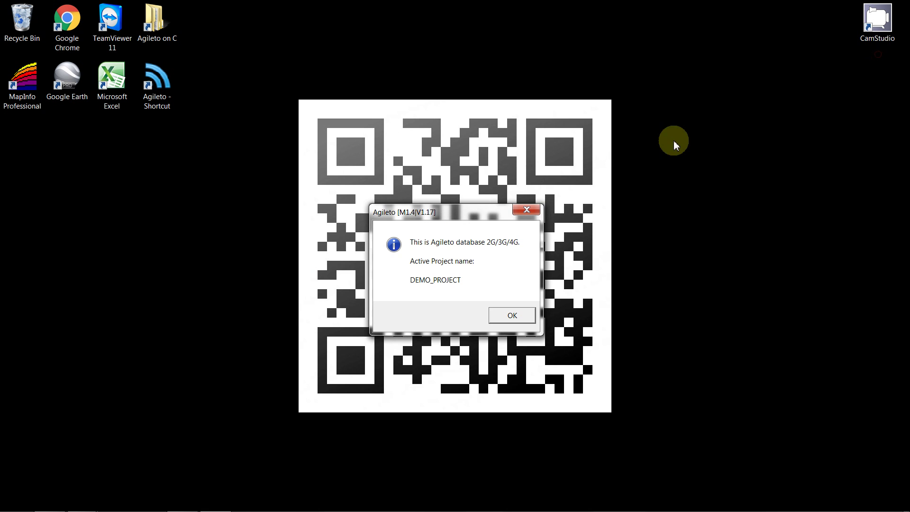
left_click(514, 315)
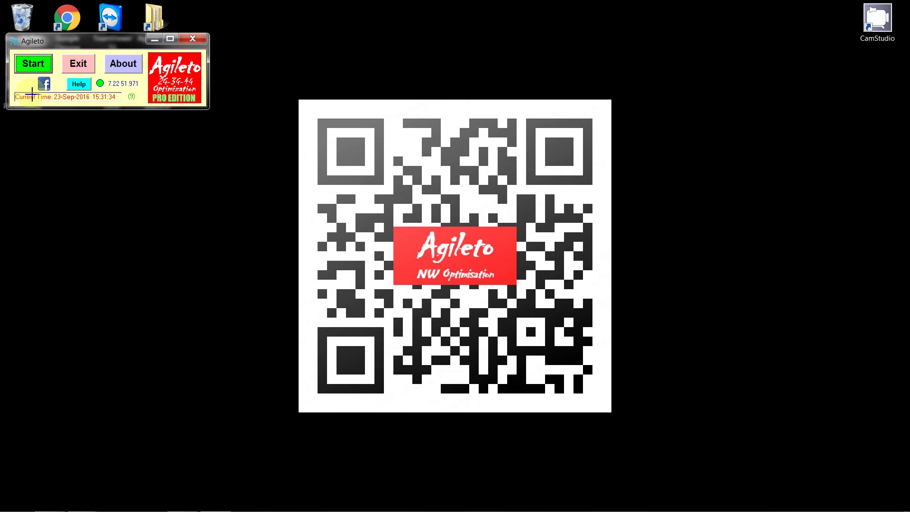
left_click(32, 63)
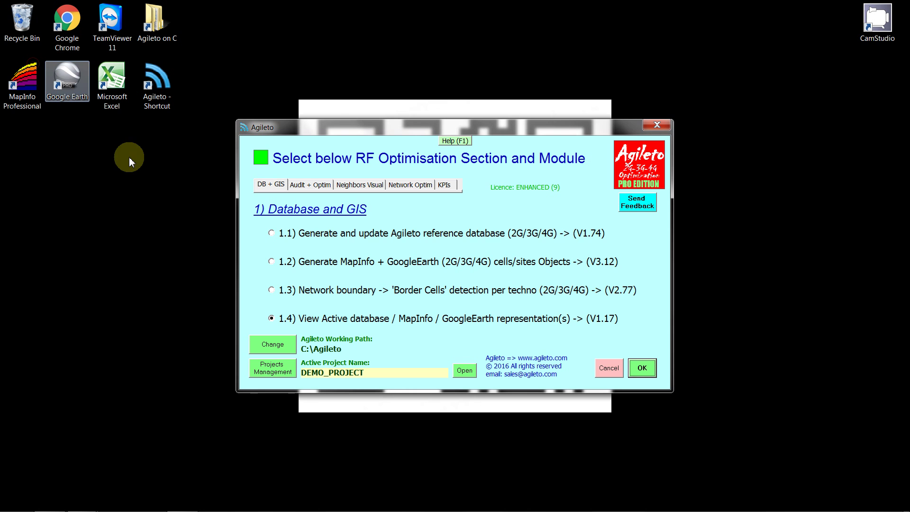
Step: Open module 1.1 for generating and updating the reference database and look at the OMC_Snapshots folder without choosing a file
left_click(271, 232)
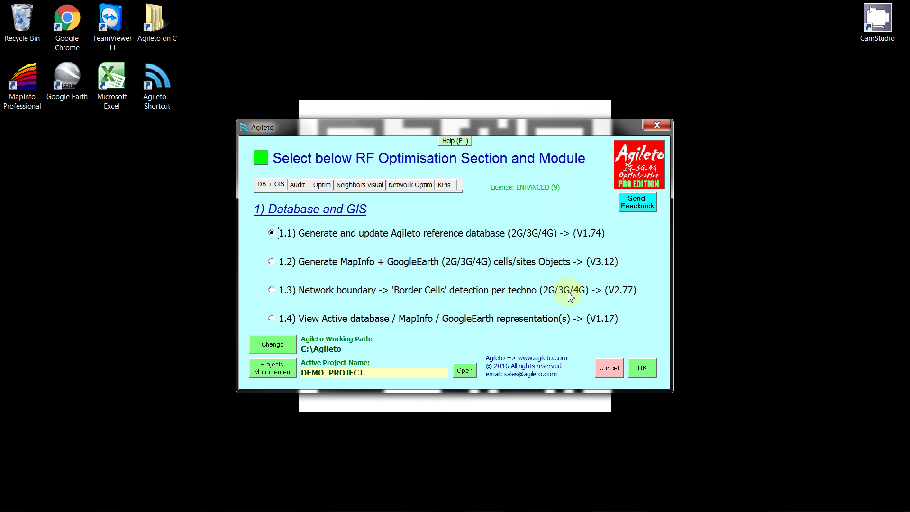
left_click(642, 369)
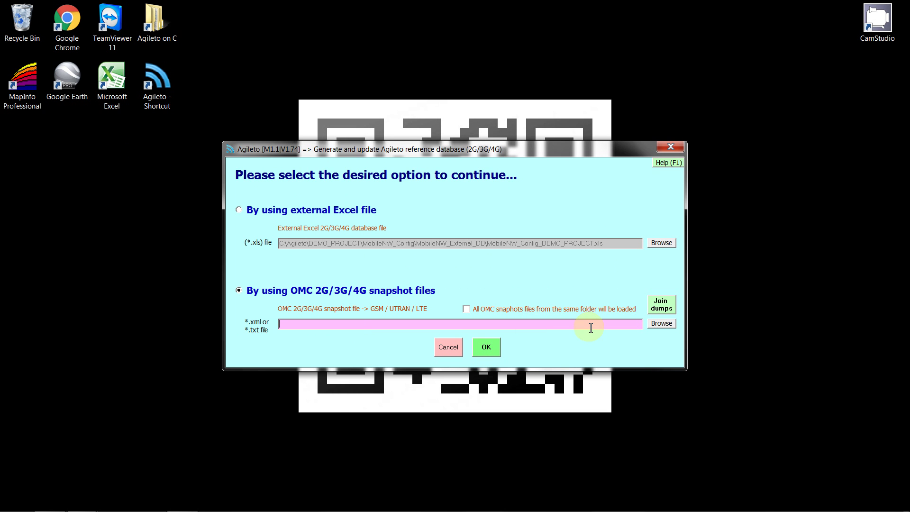
left_click(664, 325)
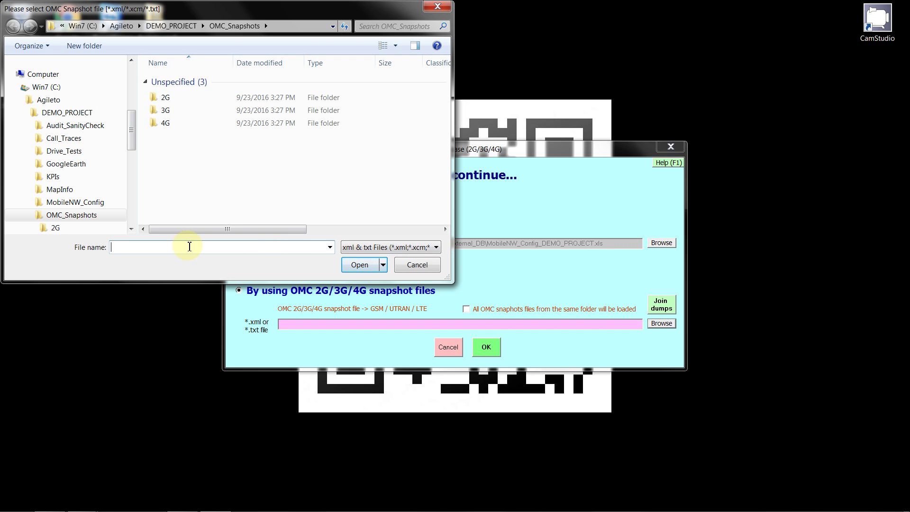
left_click(415, 266)
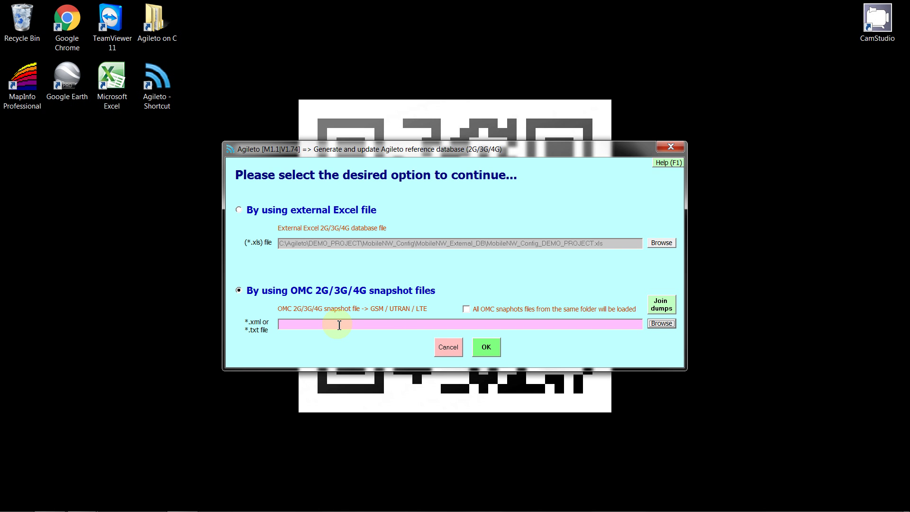
Step: Cancel module 1.1 without choosing an OMC snapshot file and switch back to the MobileNW_Config.xls workbook
left_click(332, 324)
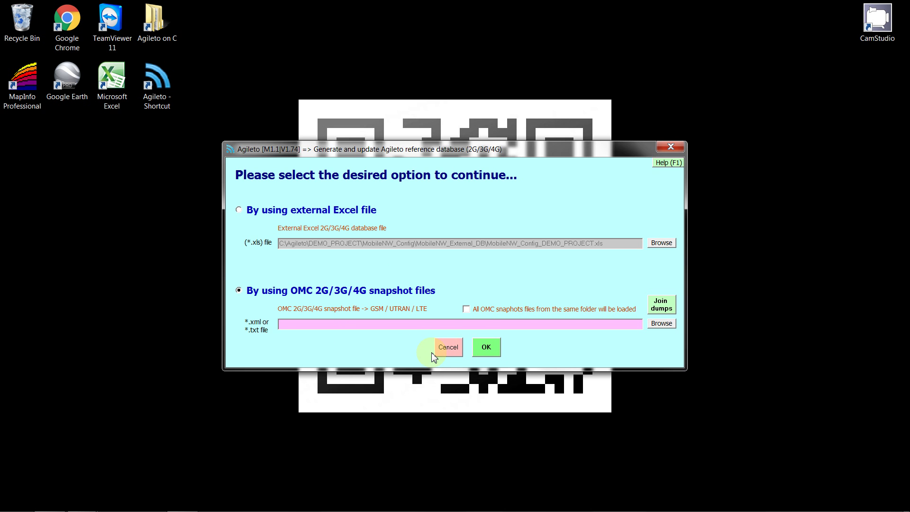
left_click(448, 350)
mouse_move(308, 508)
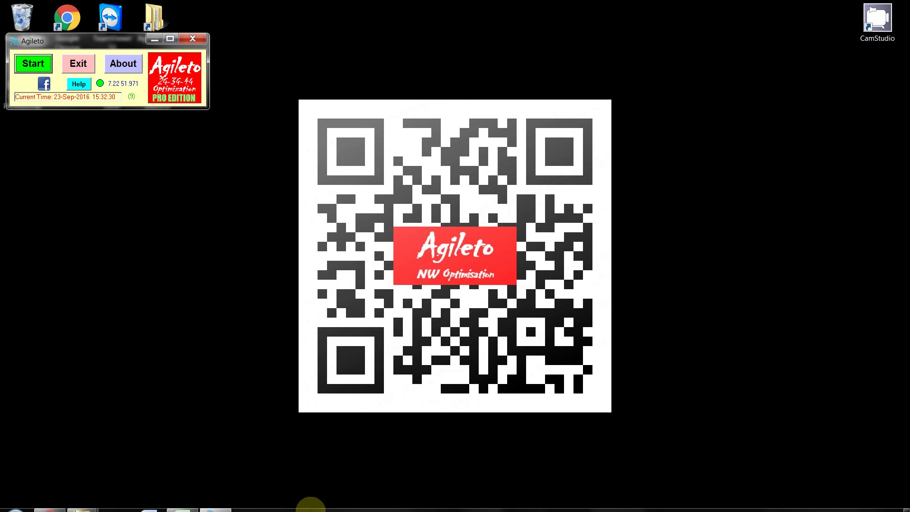
left_click(183, 506)
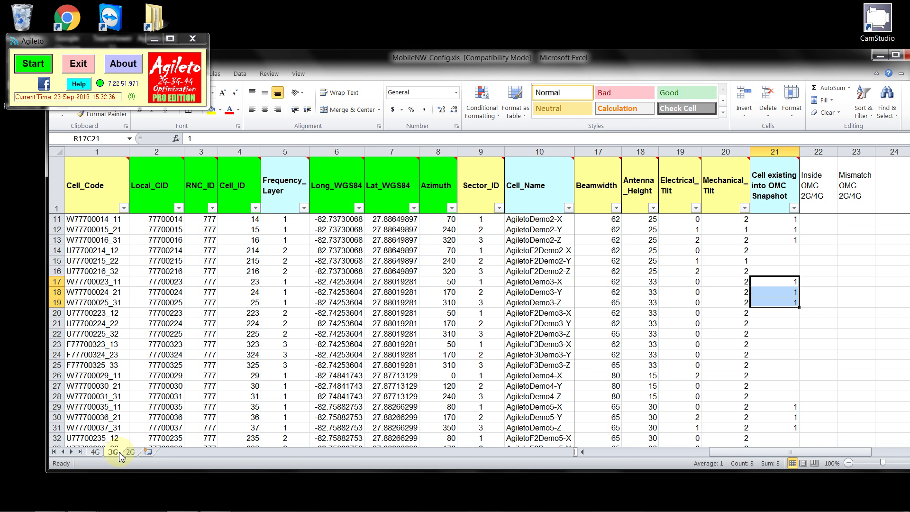
Step: On the 3G sheet, examine the headers from "Cell existing into OMC Snapshot" back to Cluster, plus the notes below the last cell rows
left_click(758, 204)
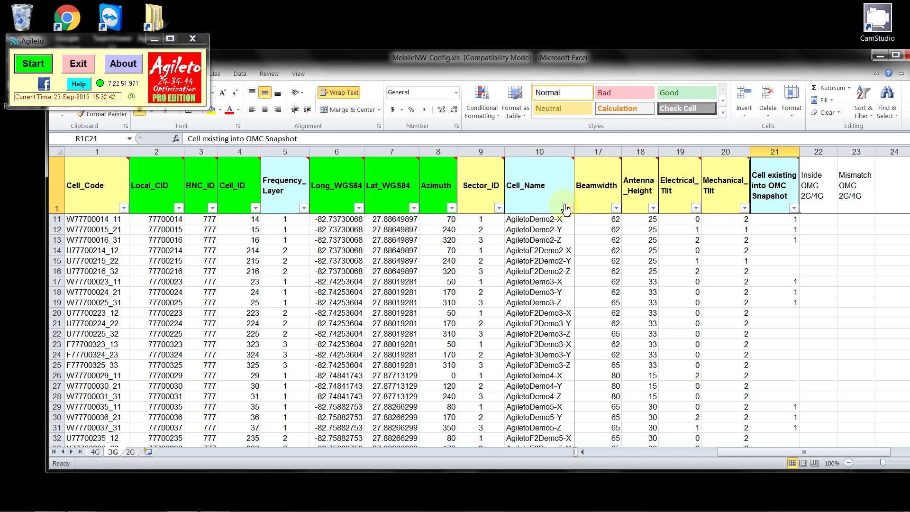
left_click_drag(745, 455, 723, 456)
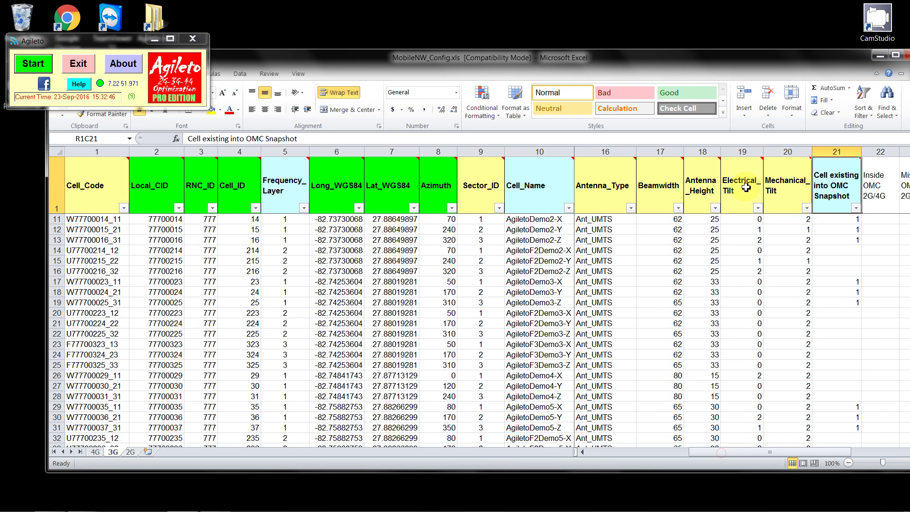
left_click(788, 186)
key("Left")
key("Left")
key("Left")
key("Left")
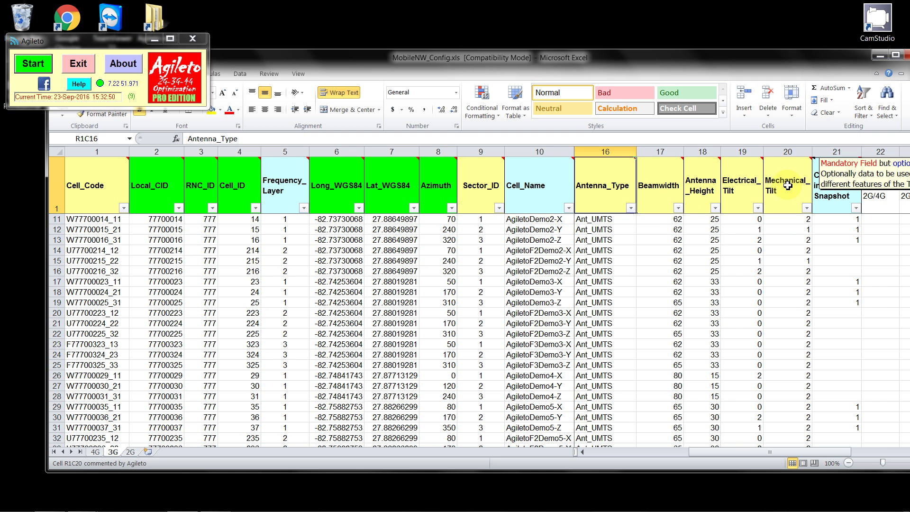
key("Left")
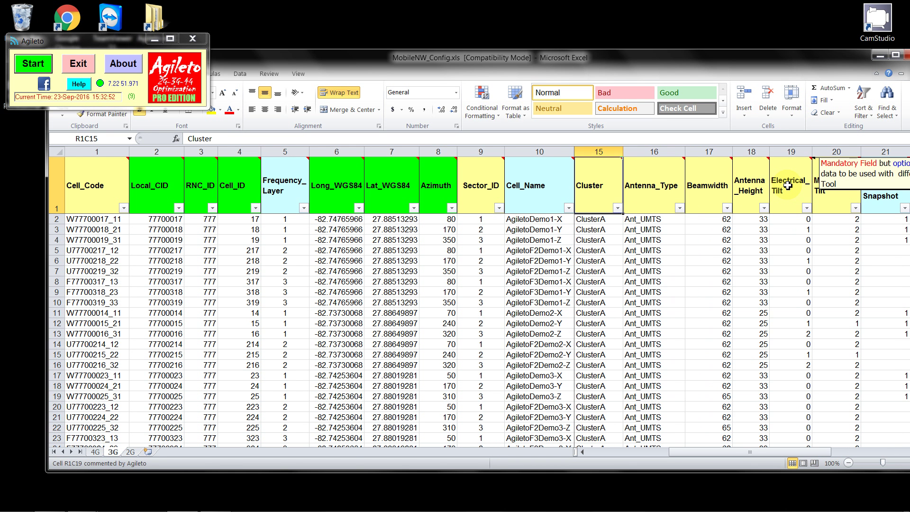
key("Right")
key("Right")
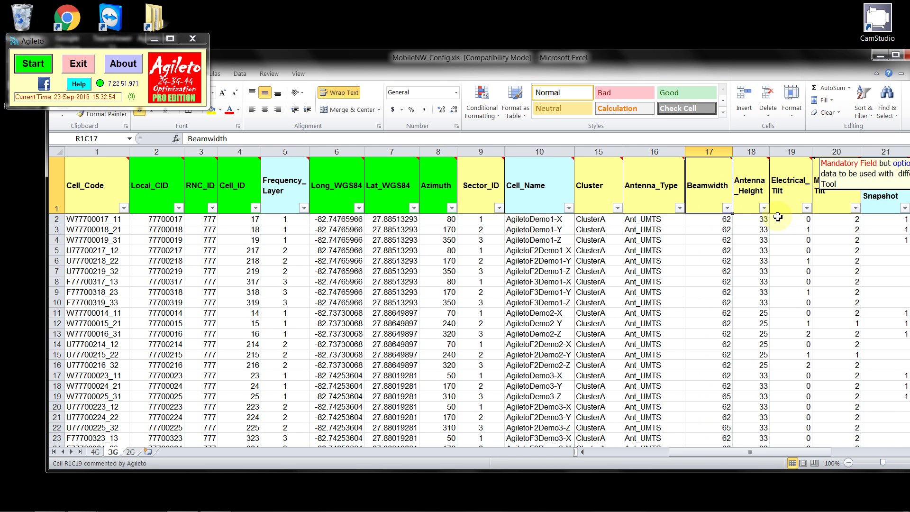
scroll(711, 270, "down", 5)
scroll(734, 278, "down", 8)
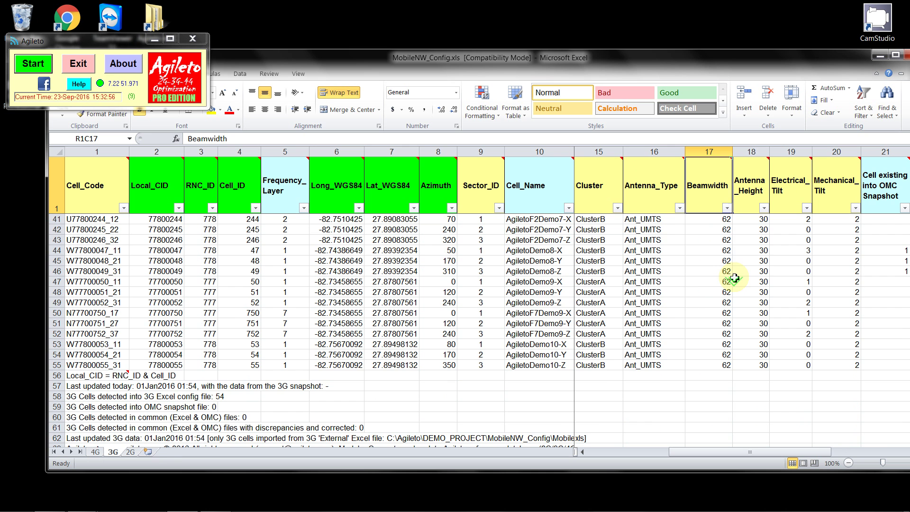
Step: On the 2G sheet, compare the highlighted Beamwidth cell in row 5 with the Beamwidth entries in the rows above
left_click(132, 453)
mouse_move(535, 195)
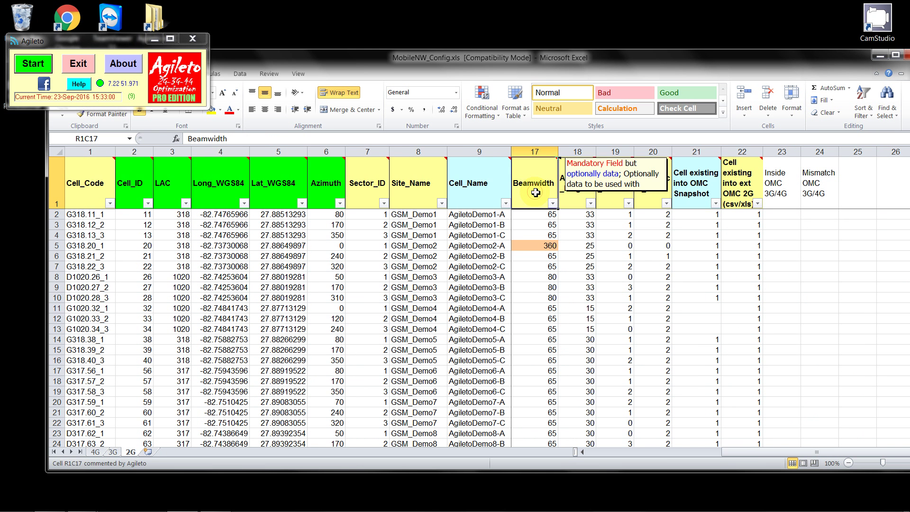
left_click(535, 244)
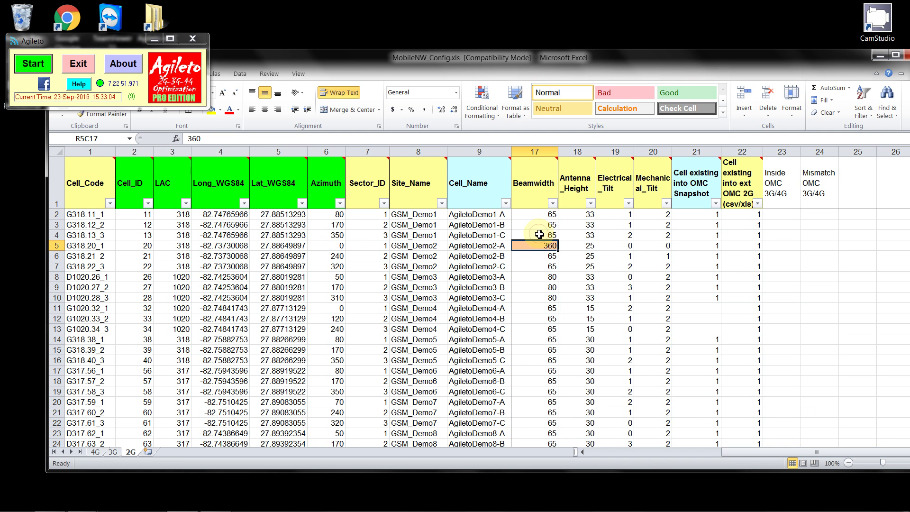
left_click(540, 234)
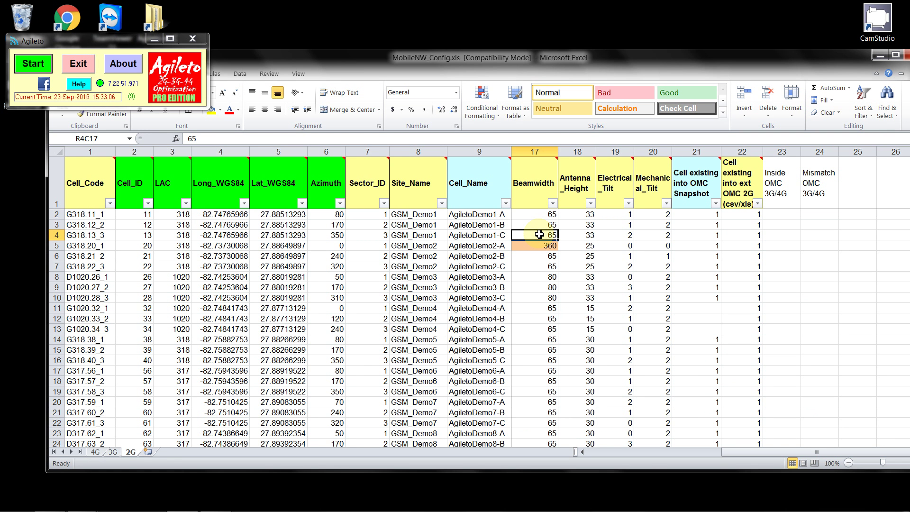
key("Up")
key("Up")
Step: Review the 2G Beamwidth entries down to row 8, then return to row 5 and inspect that row's fields back to BSC_Name
key("Down")
key("Down")
key("Down")
key("Down")
key("Down")
key("Down")
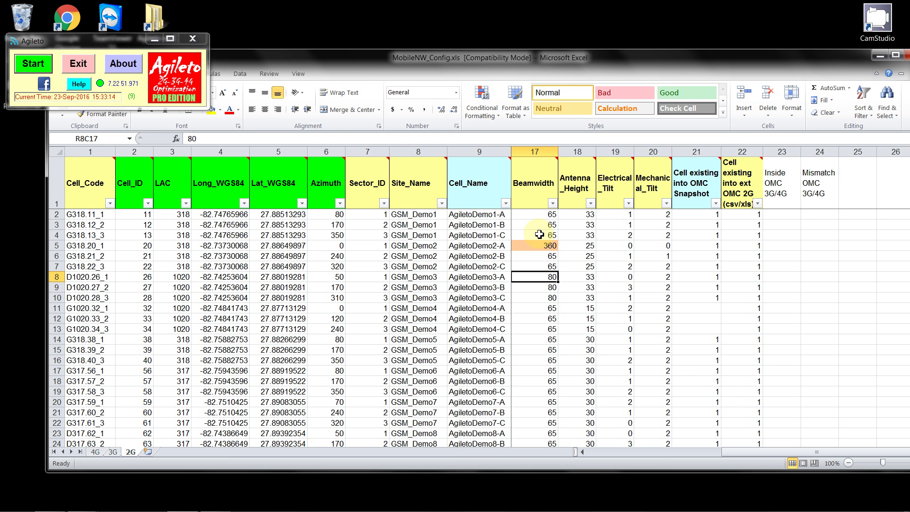
key("Up")
key("Up")
key("Up")
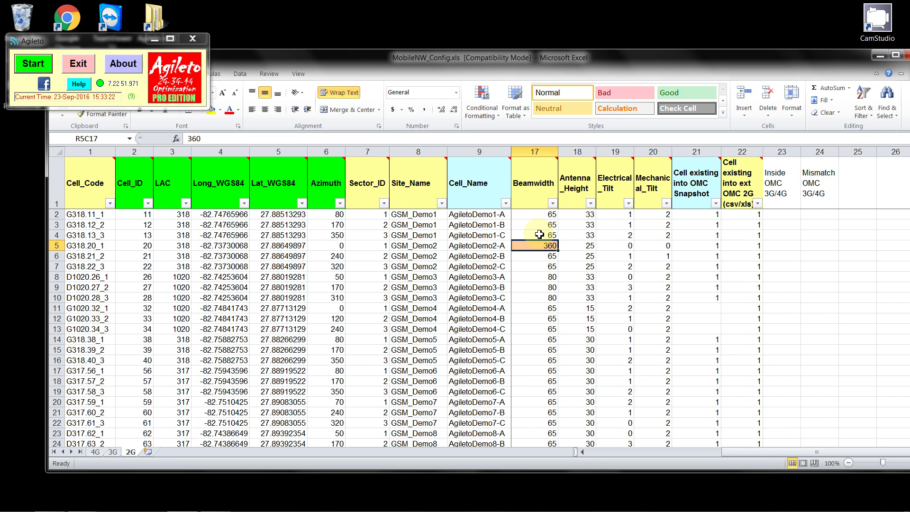
key("Left")
key("Right")
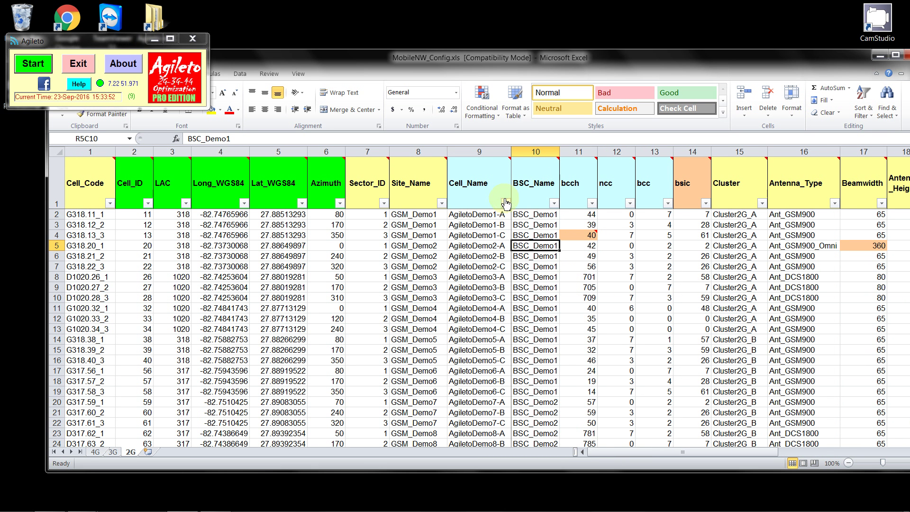
Step: Return to the 3G sheet and examine the headers from Beamwidth back through Cluster and LAC to RNC_Name
left_click(109, 454)
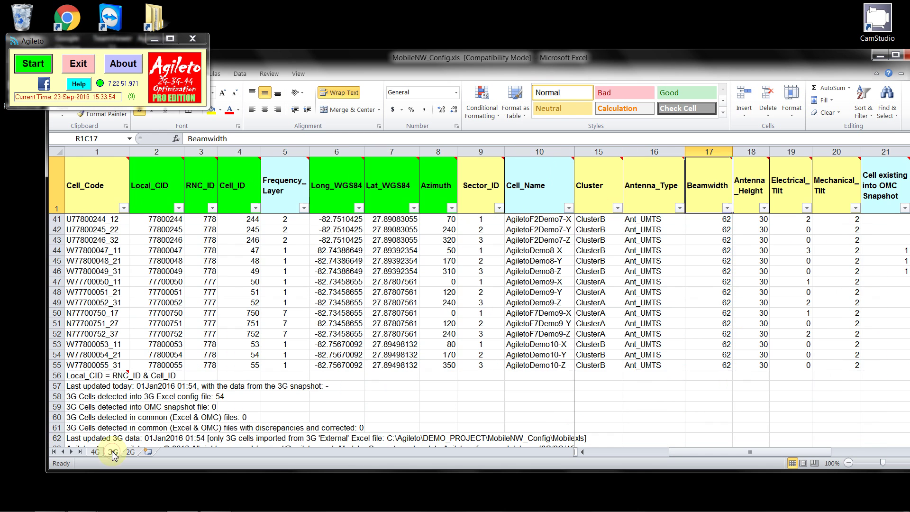
key("Left")
key("Left")
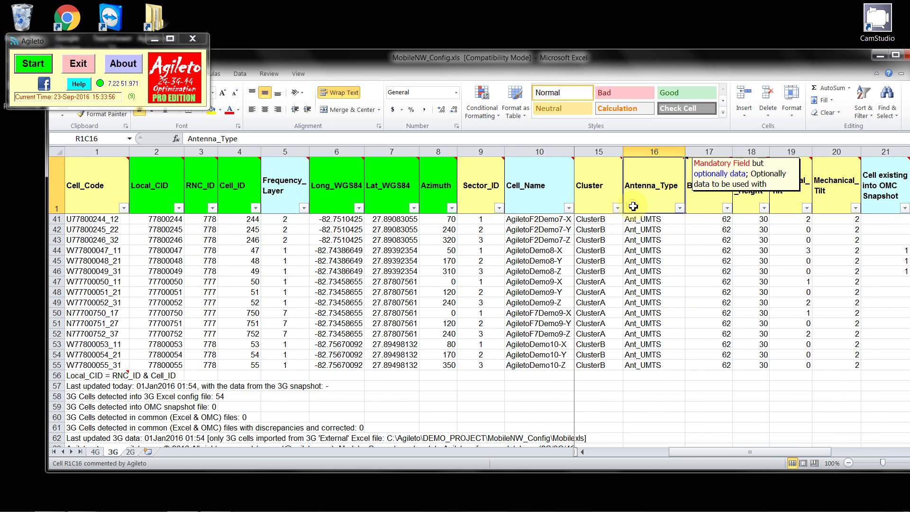
key("Left")
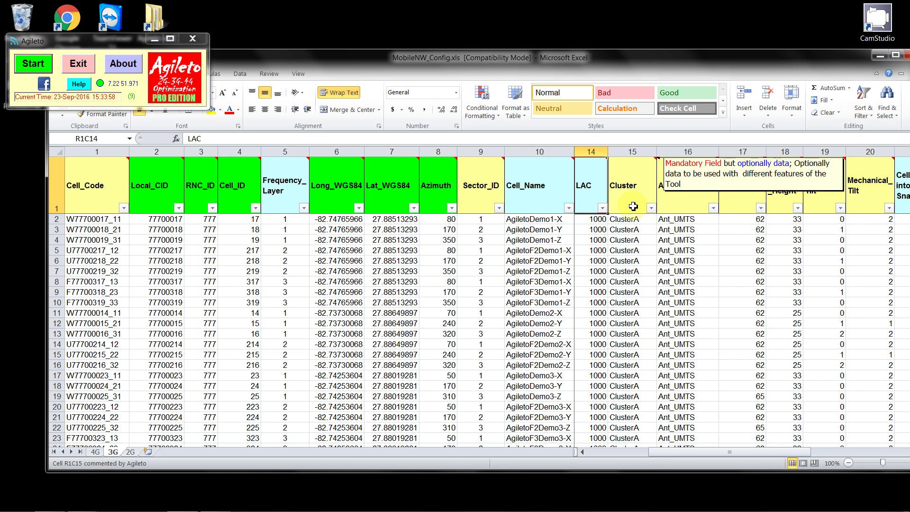
key("Left")
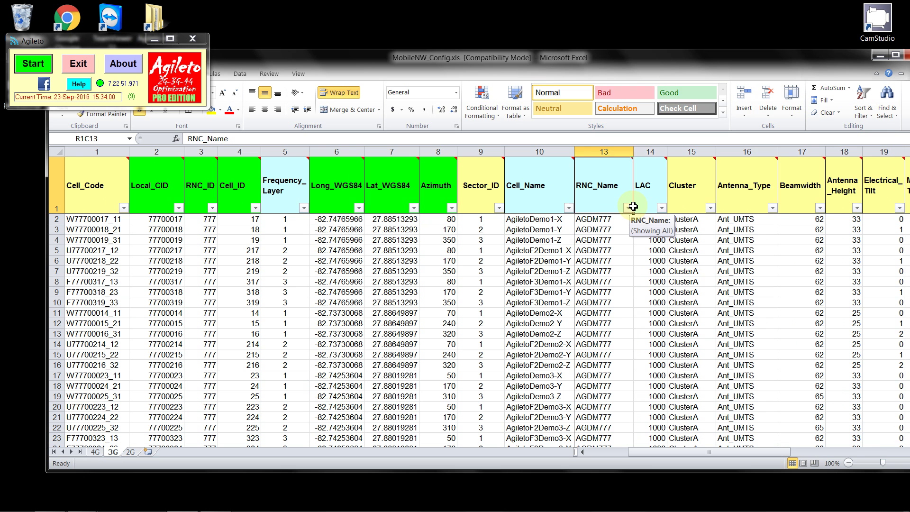
key("Right")
key("Left")
key("Right")
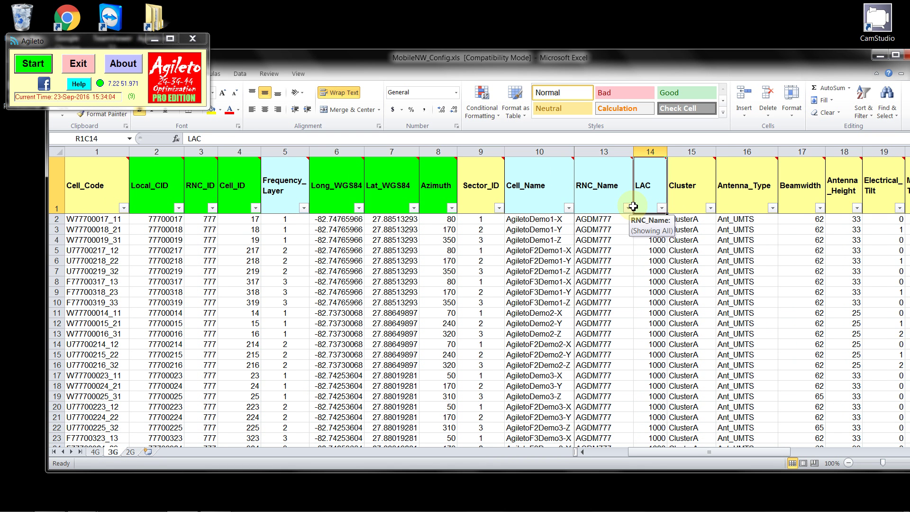
key("Left")
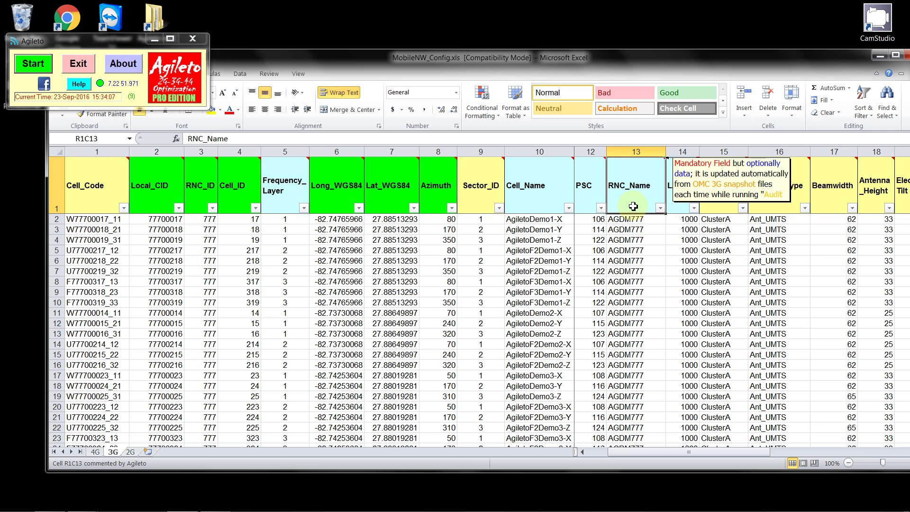
Step: Read the 3G header comments from LAC back through NodeB_Name, Cell_Name, Azimuth and the coordinates to Frequency_Layer
left_click(681, 203)
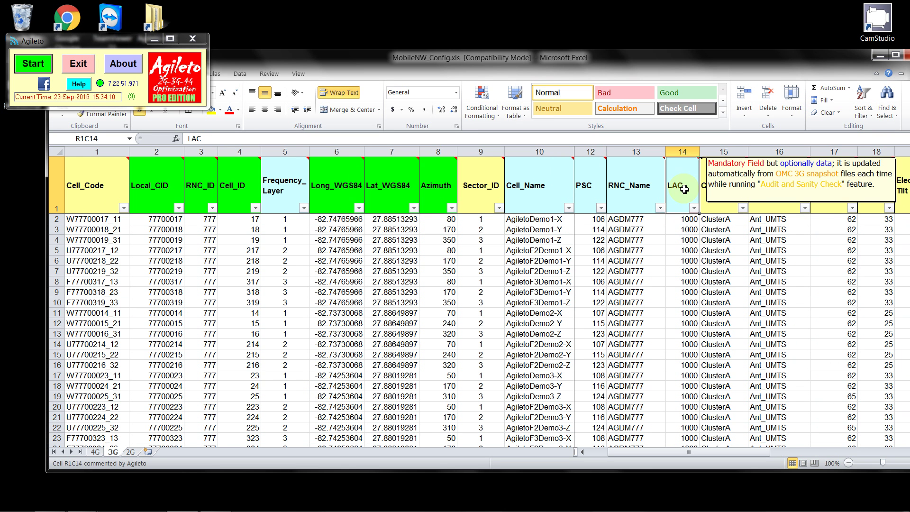
left_click(630, 197)
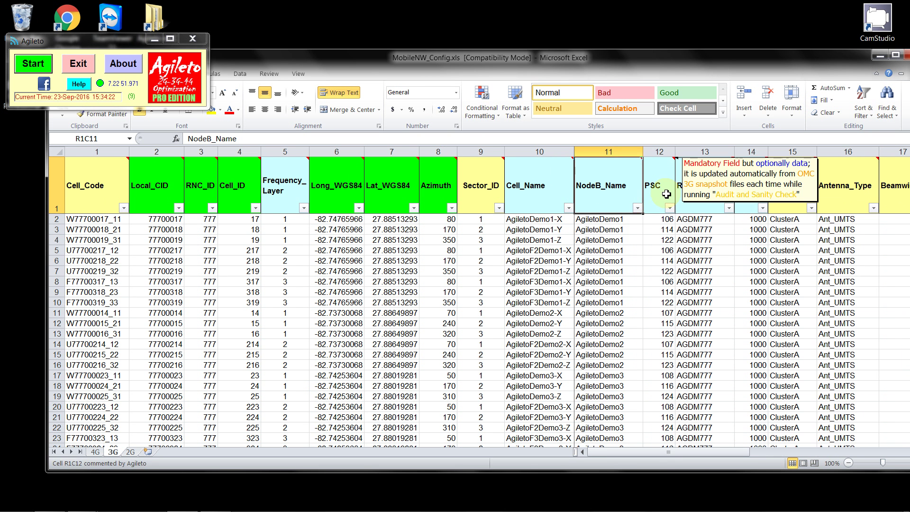
left_click(540, 204)
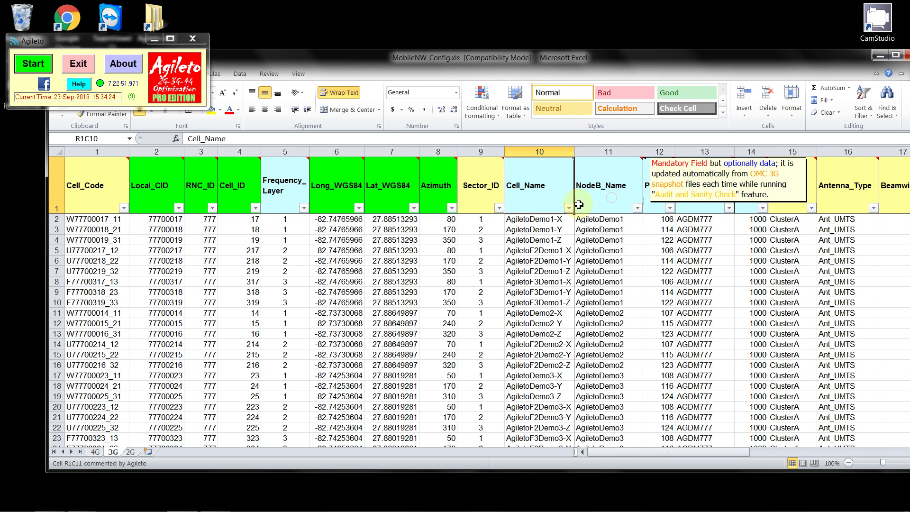
left_click(482, 202)
left_click(429, 200)
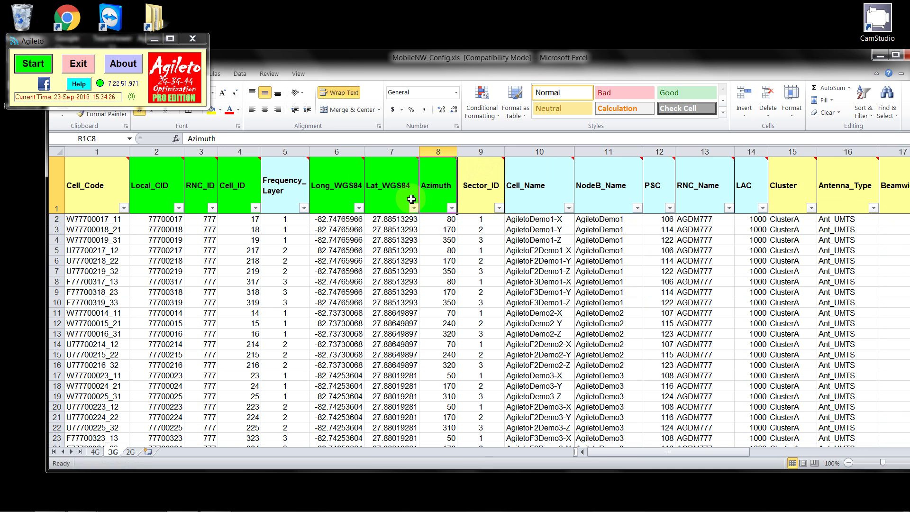
left_click(392, 197)
left_click(341, 194)
left_click(277, 193)
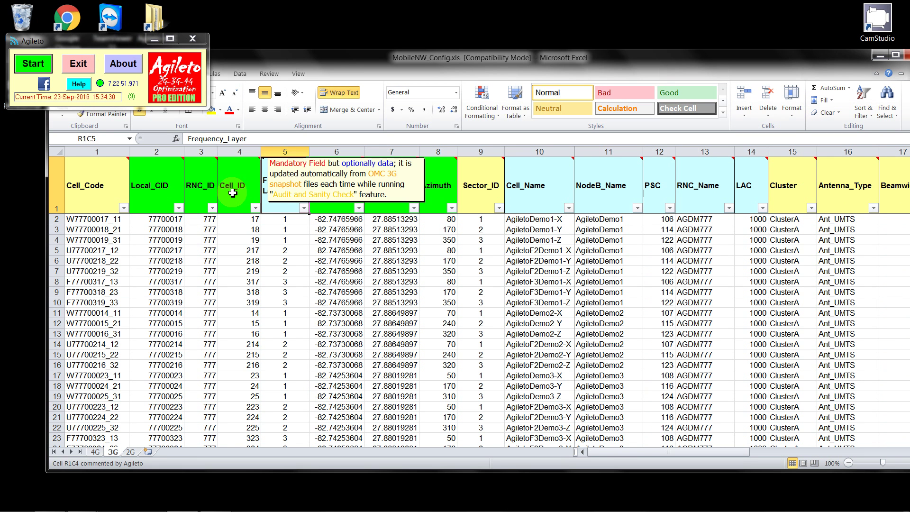
Step: Inspect the Frequency_Layer entries and their available filter values on the 3G sheet without applying a filter
left_click(296, 220)
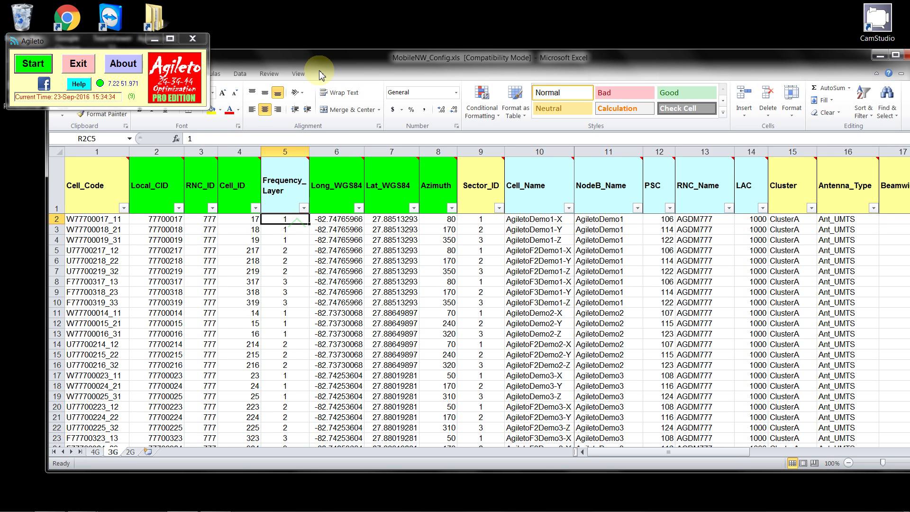
scroll(294, 281, "down", 2)
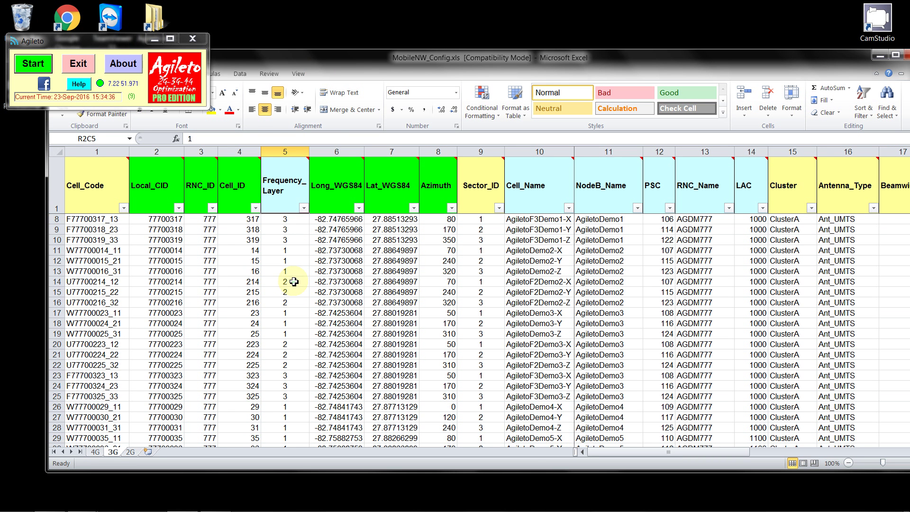
scroll(294, 282, "up", 2)
left_click(303, 208)
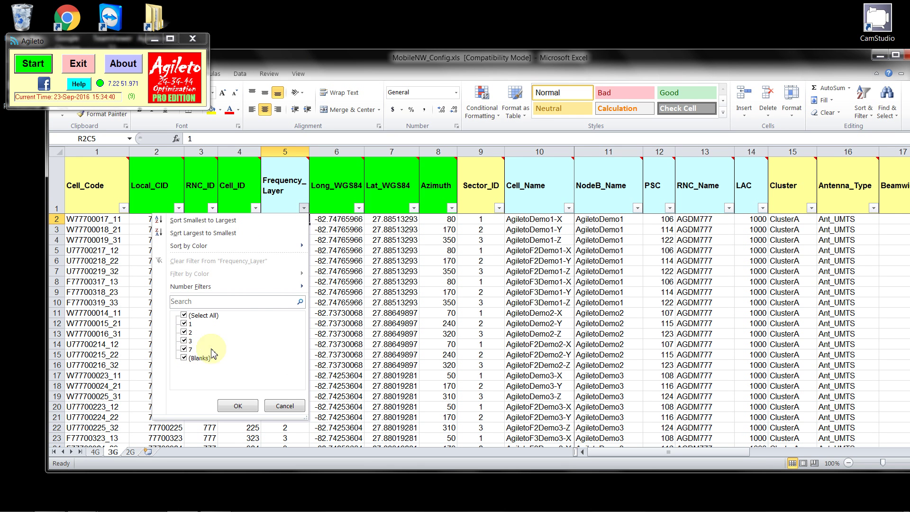
left_click(286, 405)
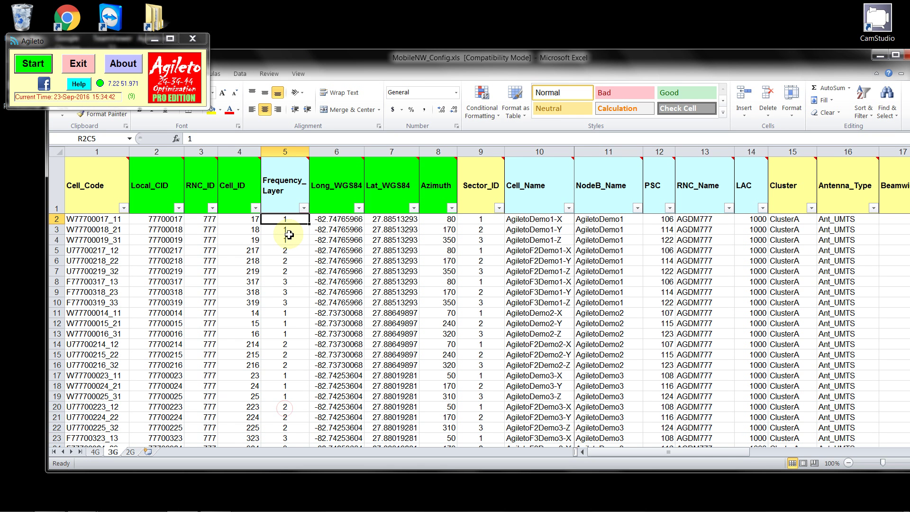
left_click(289, 234)
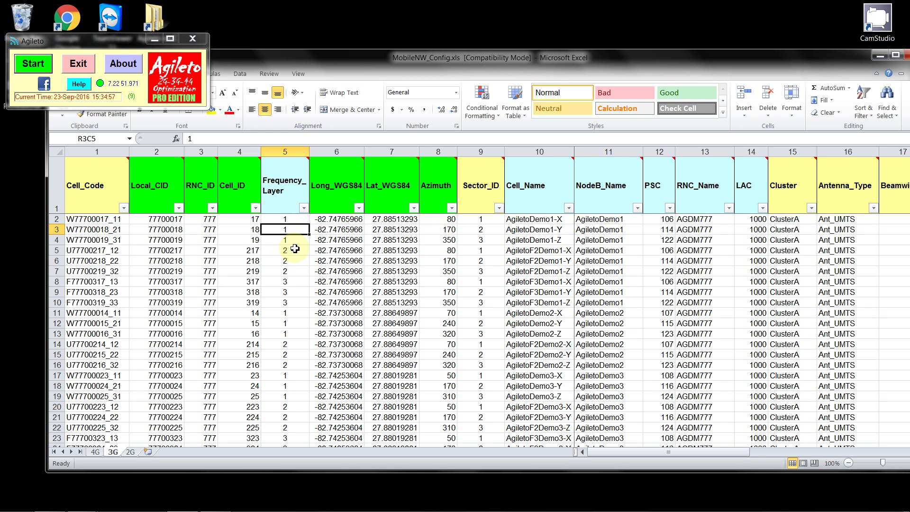
Step: Examine the DL_UARFCNs comment in row 56 of the 3G sheet and compare it with the Frequency_Layer filter values, keeping all values selected
scroll(295, 249, "down", 11)
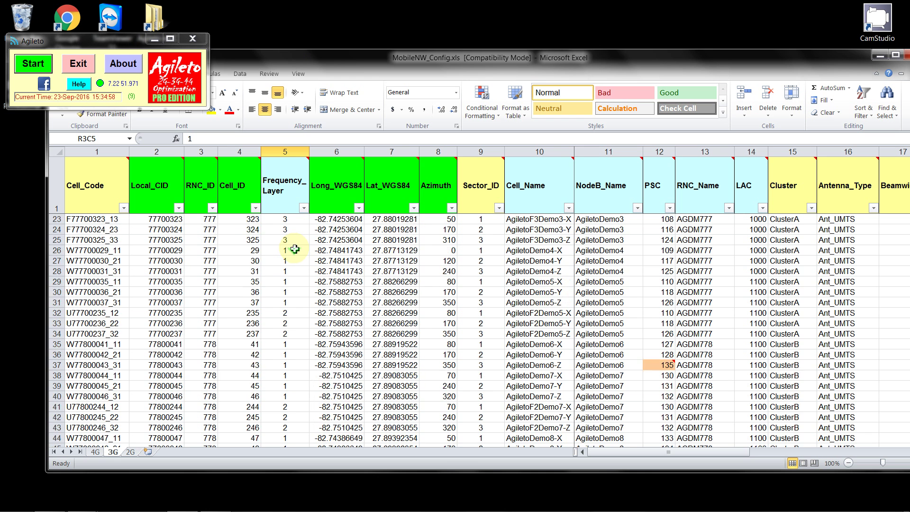
scroll(294, 251, "down", 2)
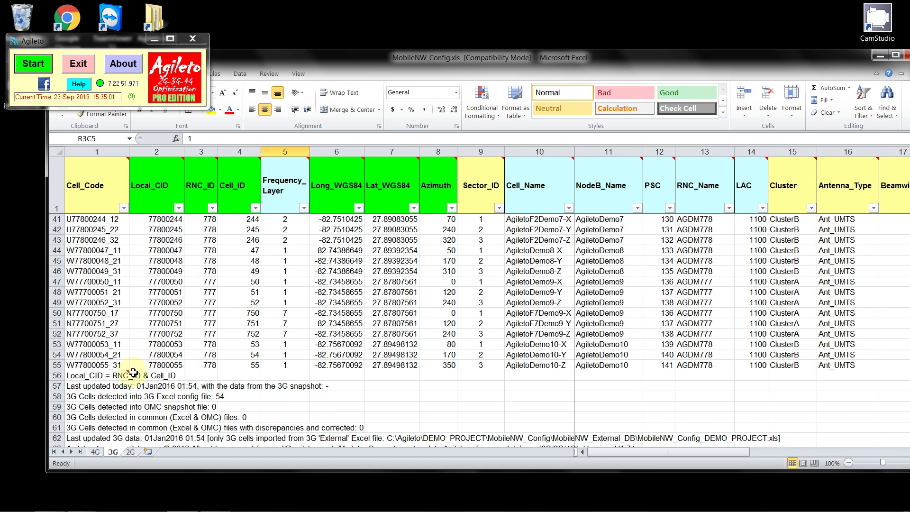
mouse_move(111, 376)
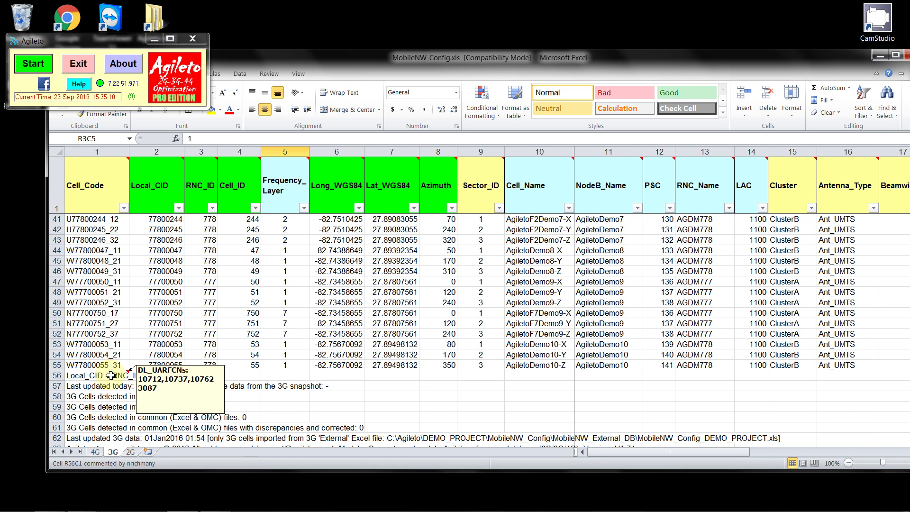
left_click(303, 208)
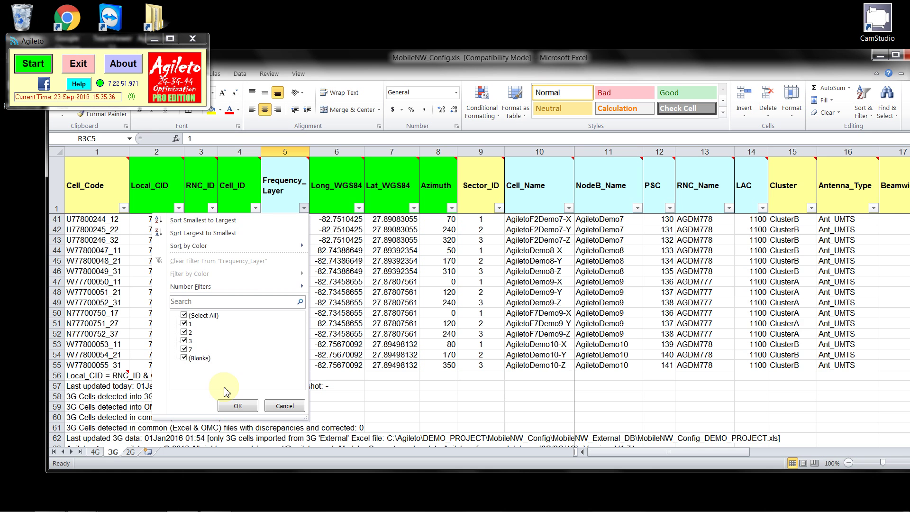
left_click(237, 406)
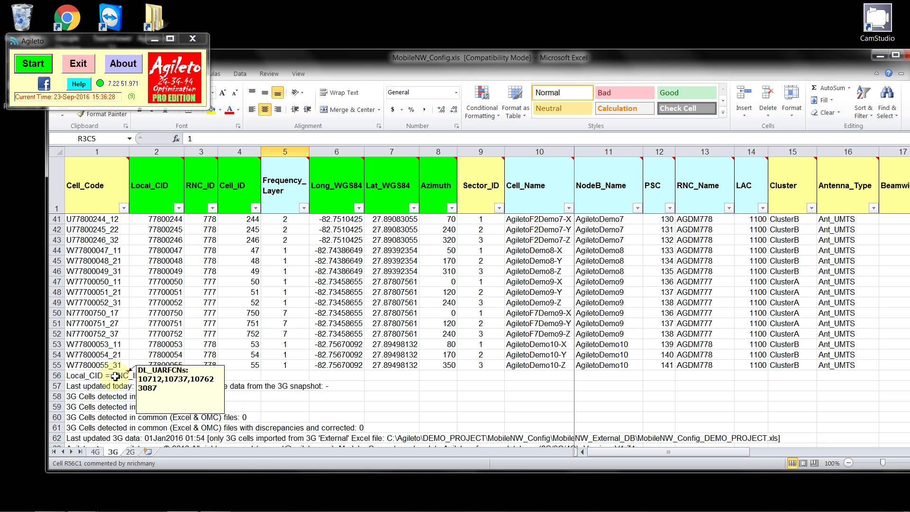
left_click(116, 376)
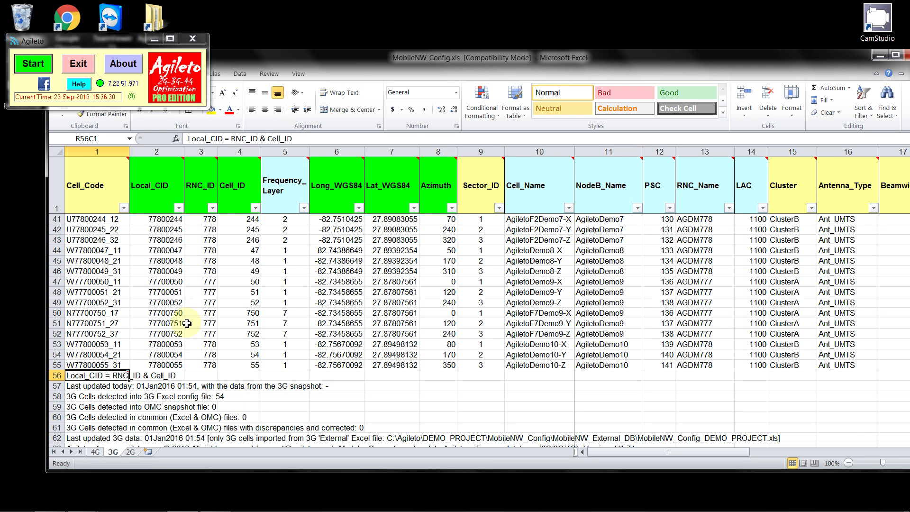
Step: Switch to the 4G sheet and read the header comments of Global_CID, eNodeB_ID and Relative_CID
left_click(95, 451)
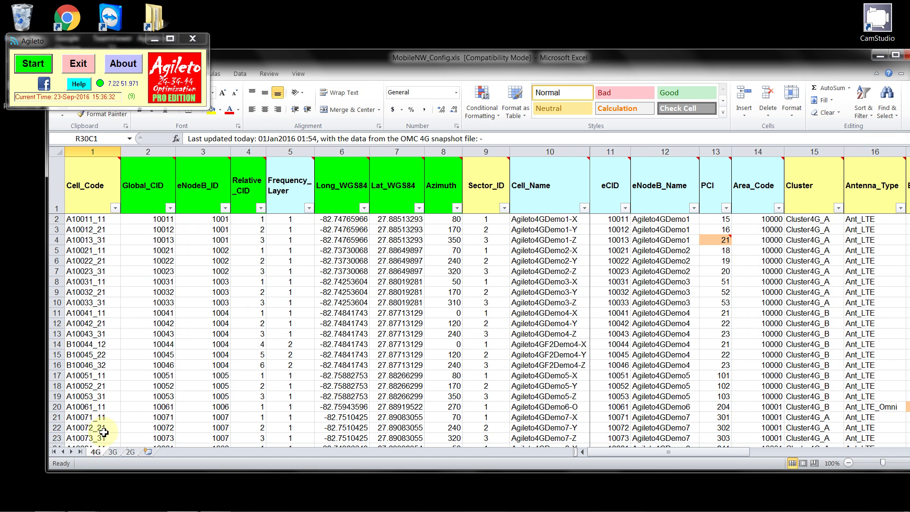
left_click(129, 191)
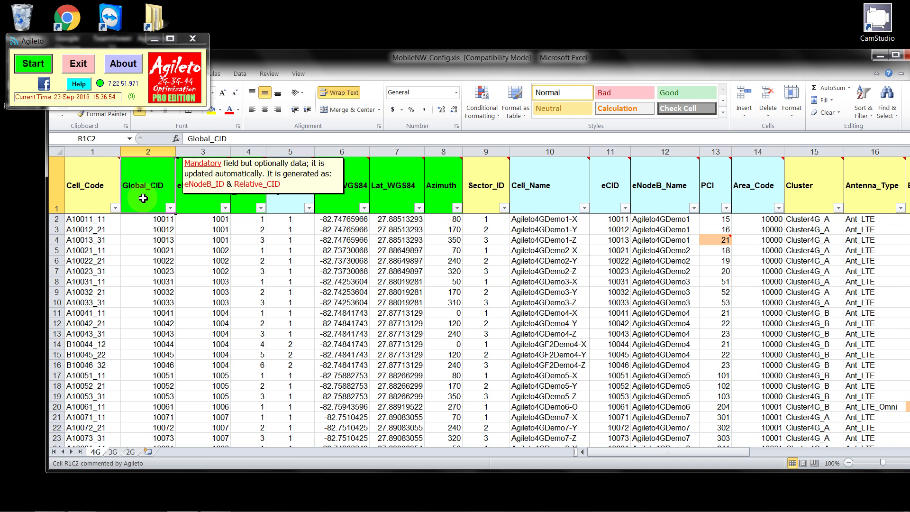
mouse_move(195, 203)
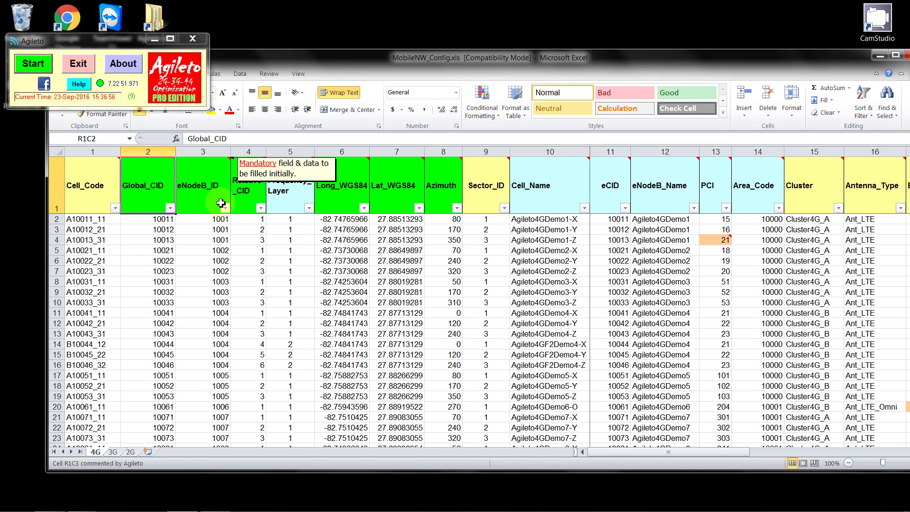
mouse_move(241, 200)
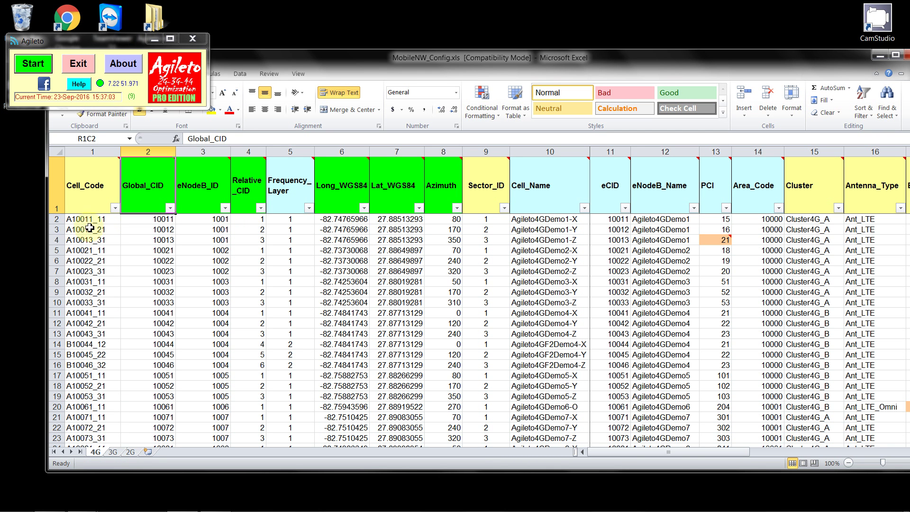
Step: Select rows 2 to 4 of the 4G sheet and check their fields against the Global_CID and Long_WGS84 headers
left_click_drag(56, 219, 56, 240)
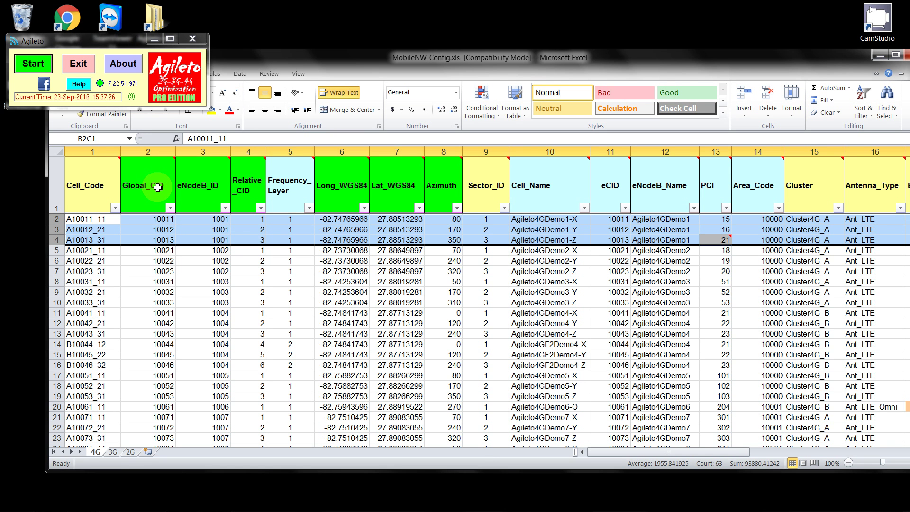
mouse_move(158, 187)
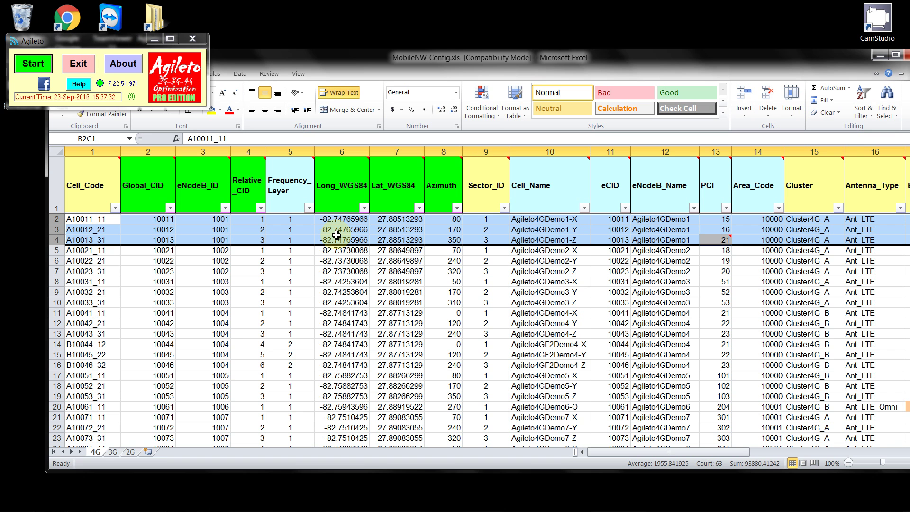
mouse_move(335, 200)
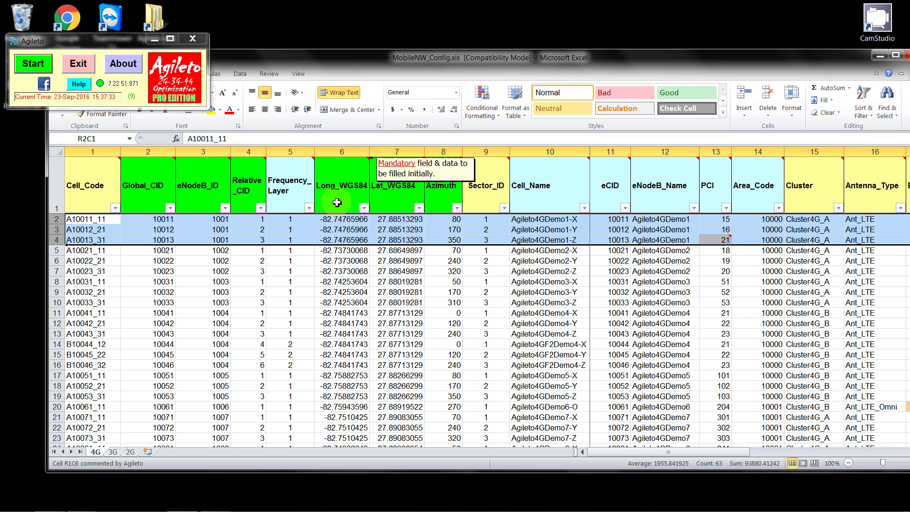
Step: Inspect the Frequency_Layer entries on the 4G sheet and the commented cell in row 29 beneath the cell list
left_click(309, 208)
left_click(310, 210)
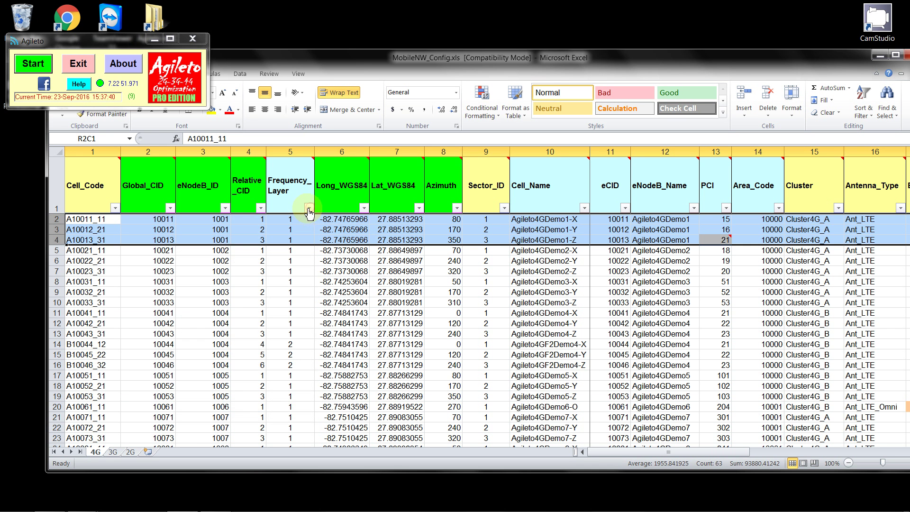
left_click(303, 221)
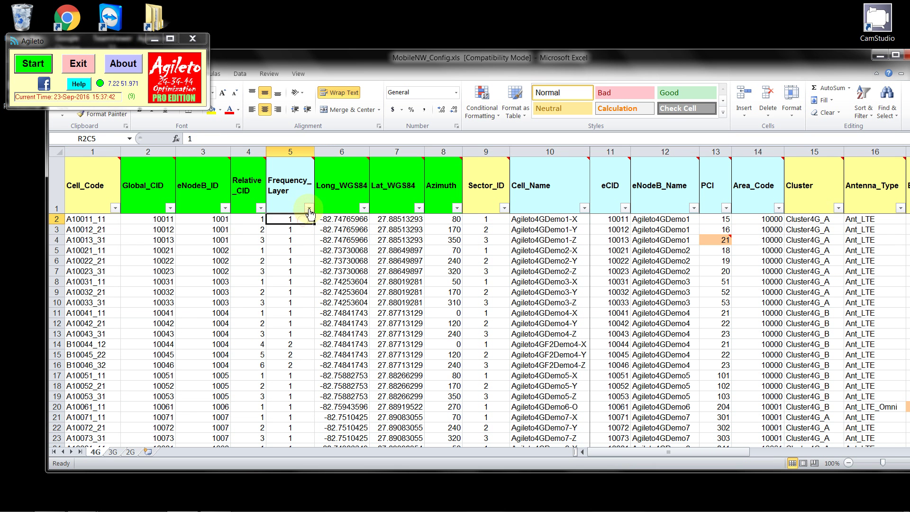
left_click(309, 209)
scroll(270, 338, "down", 3)
scroll(269, 339, "down", 2)
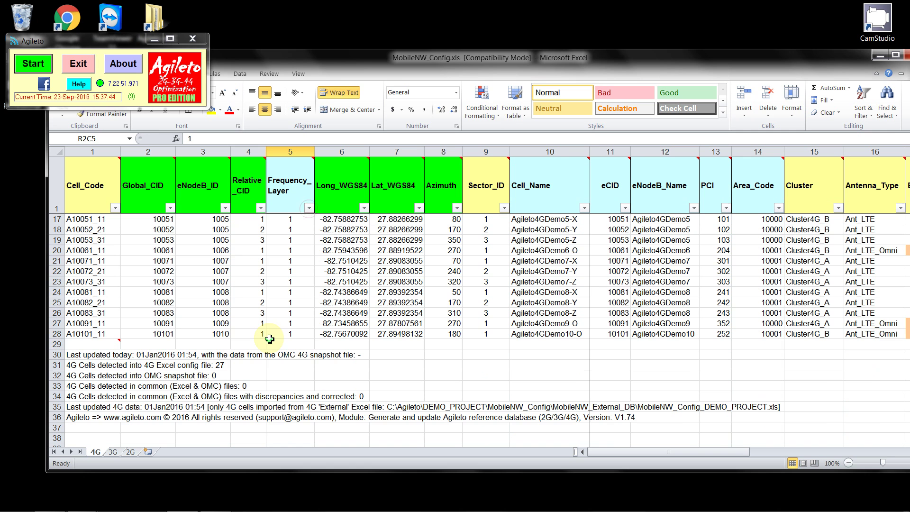
mouse_move(101, 345)
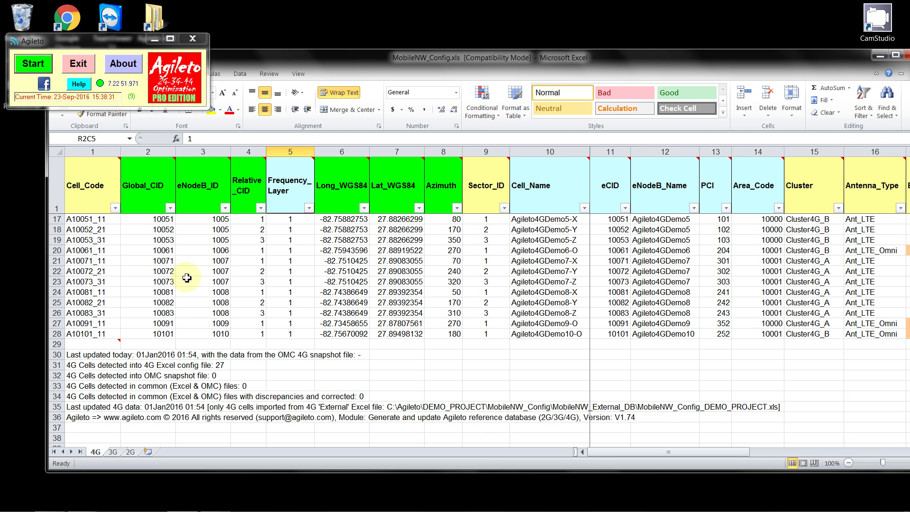
Step: Examine the 4G coordinate fields and go through the headers from Long_WGS84 to Sector_ID
left_click(356, 219)
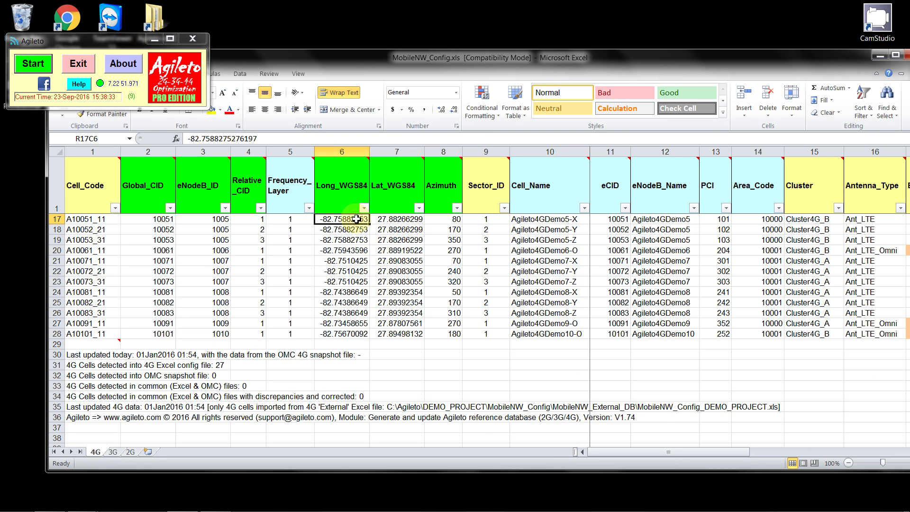
key("Right")
key("Up")
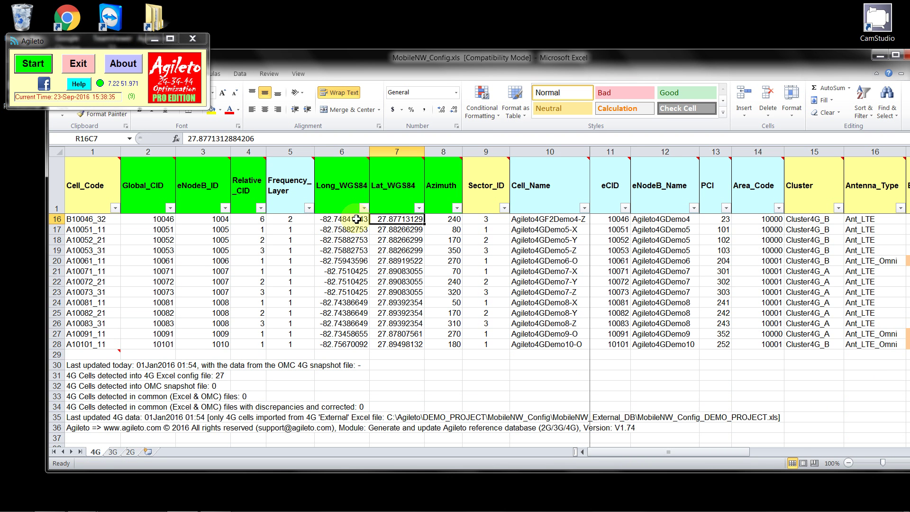
left_click(340, 197)
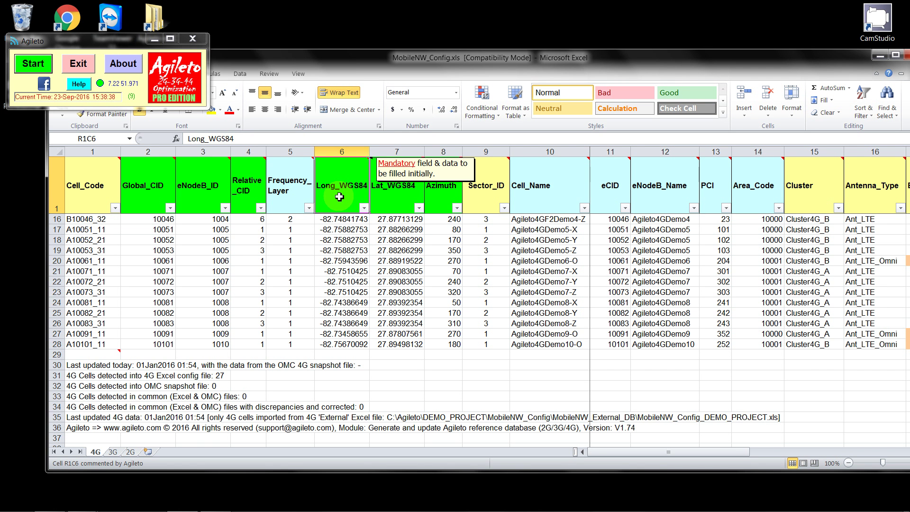
key("Right")
key("Right")
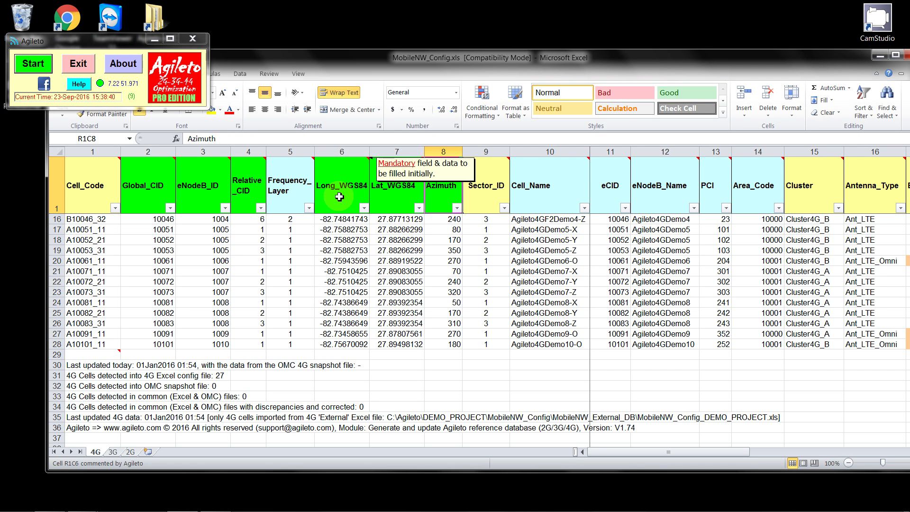
key("Right")
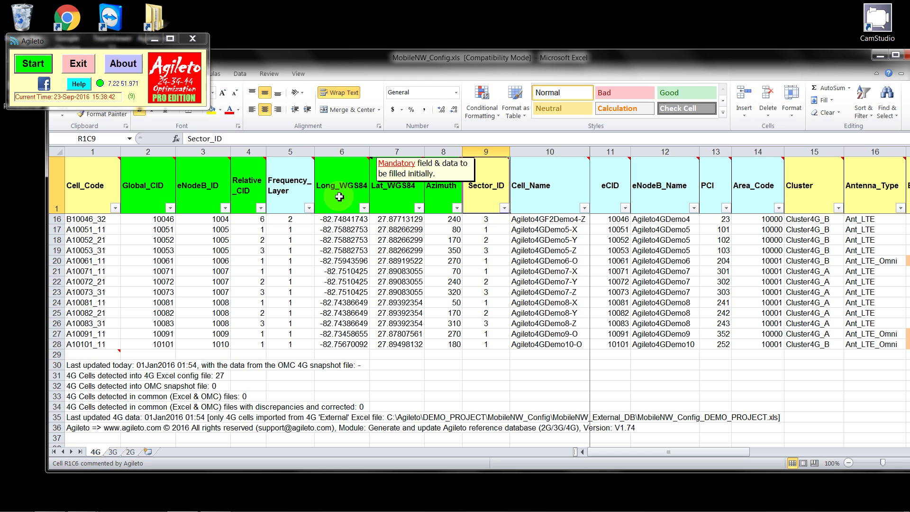
Step: Go through the remaining 4G headers from Cell_Name, eCID, eNodeB_Name and PCI to Area_Code and Cluster
key("Right")
key("Right")
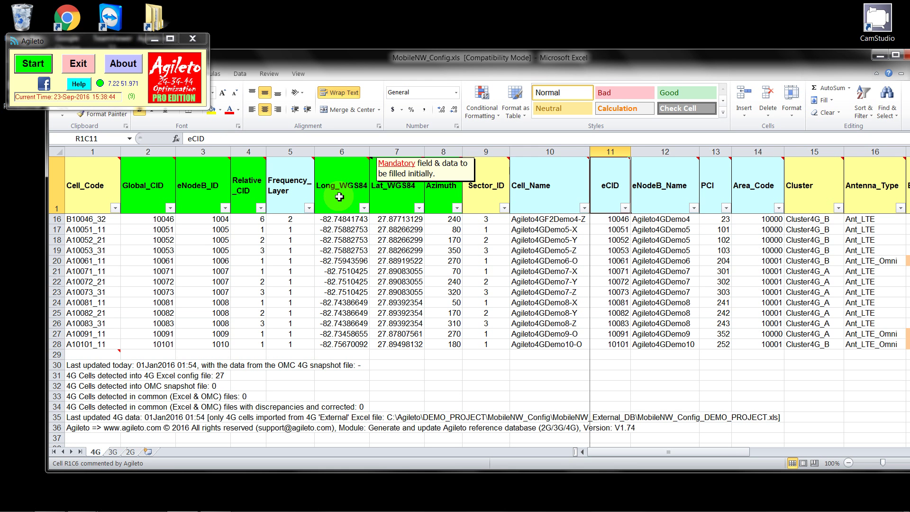
key("Right")
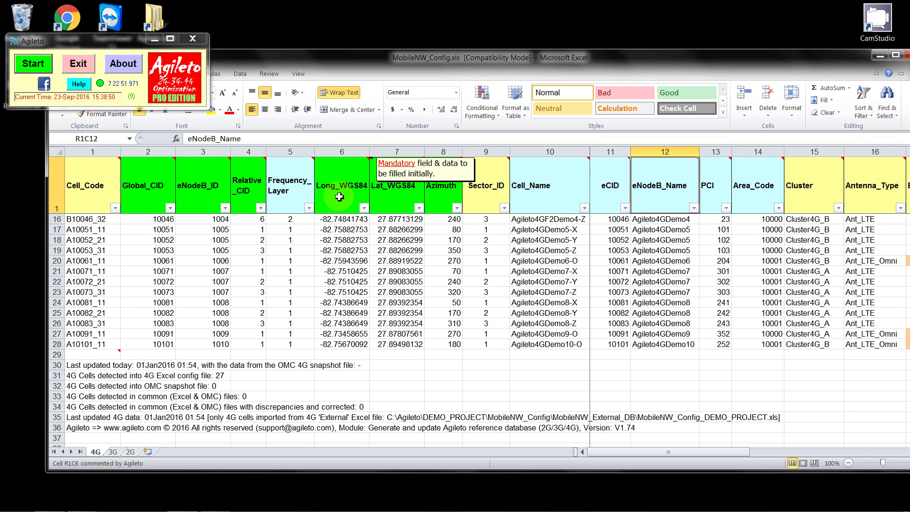
key("Right")
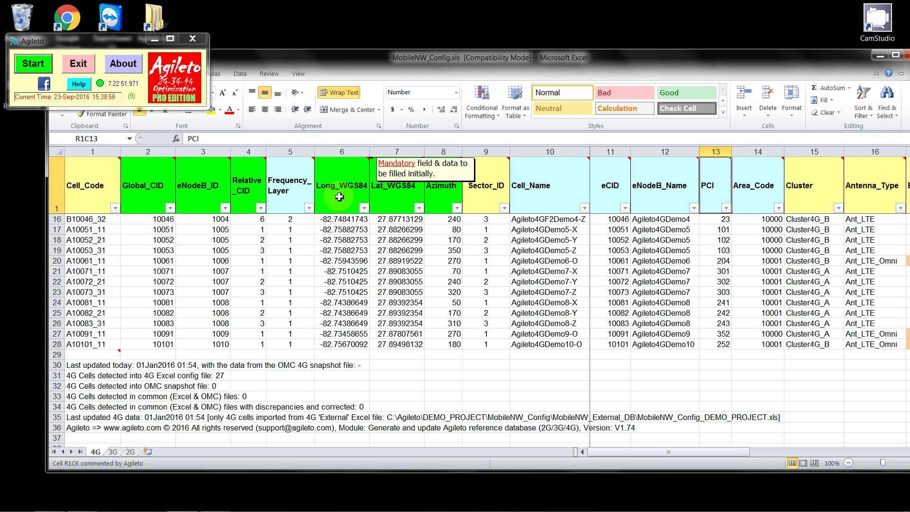
key("Right")
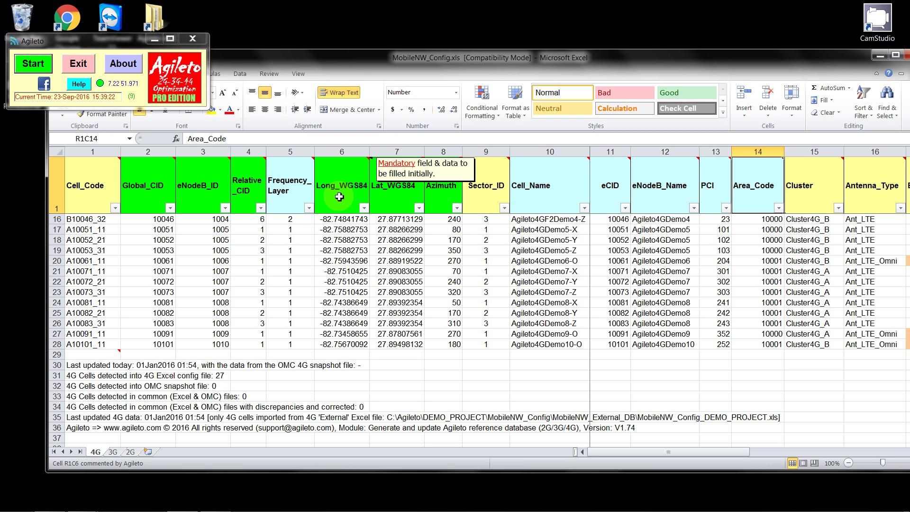
key("Right")
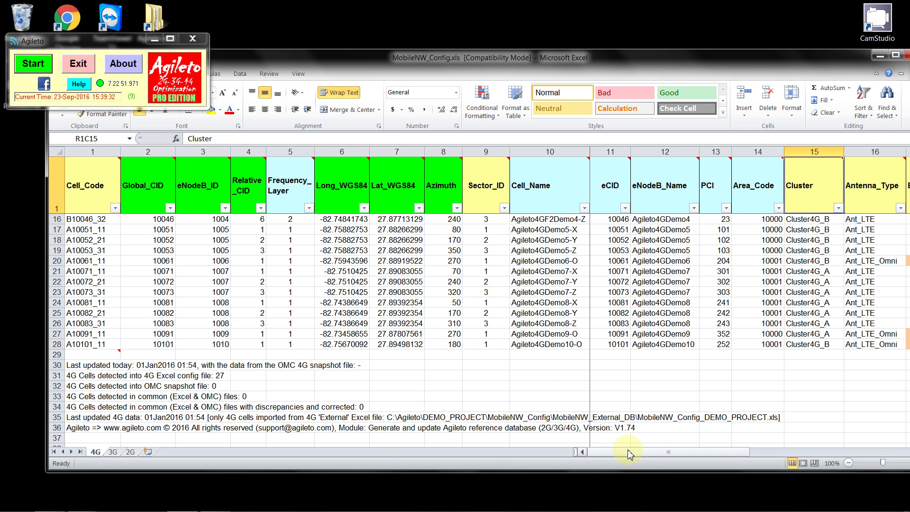
Step: Check the header comments of the mandatory 4G fields Global_CID, Relative_CID, Long_WGS84 and Frequency_Layer
left_click_drag(630, 454, 628, 458)
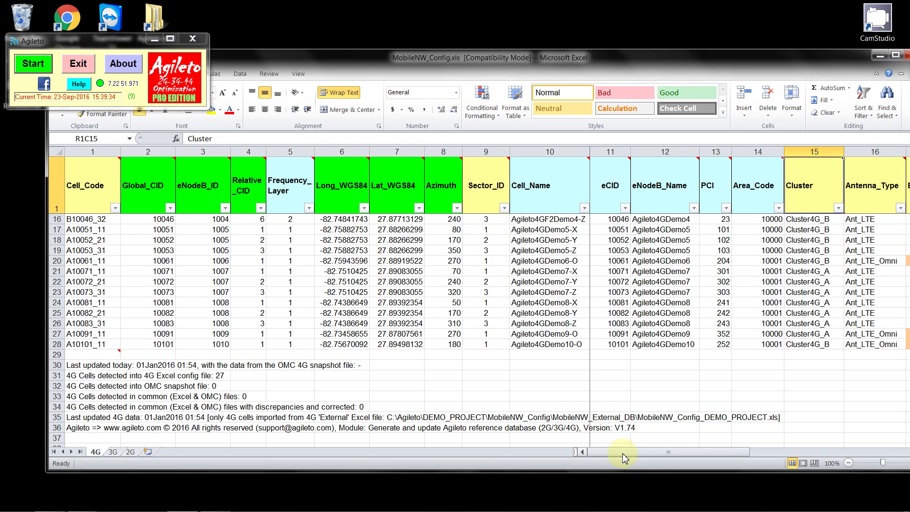
mouse_move(147, 195)
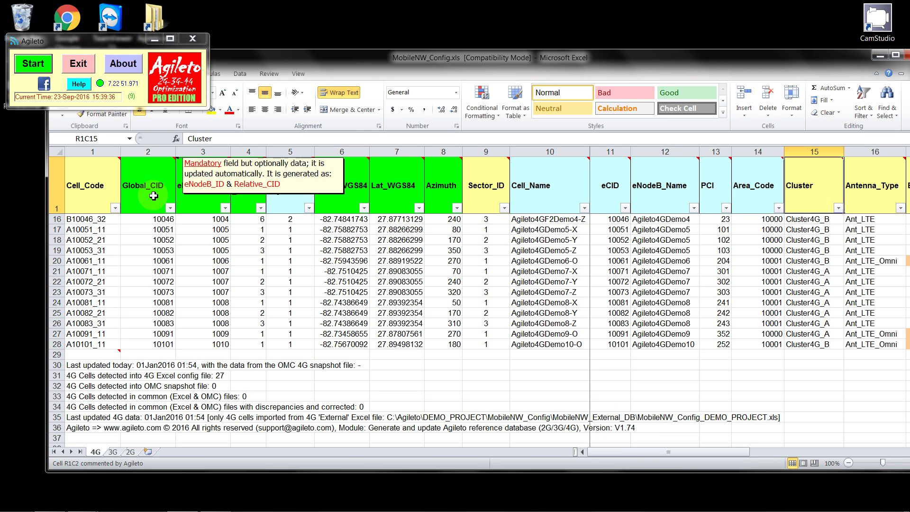
mouse_move(253, 190)
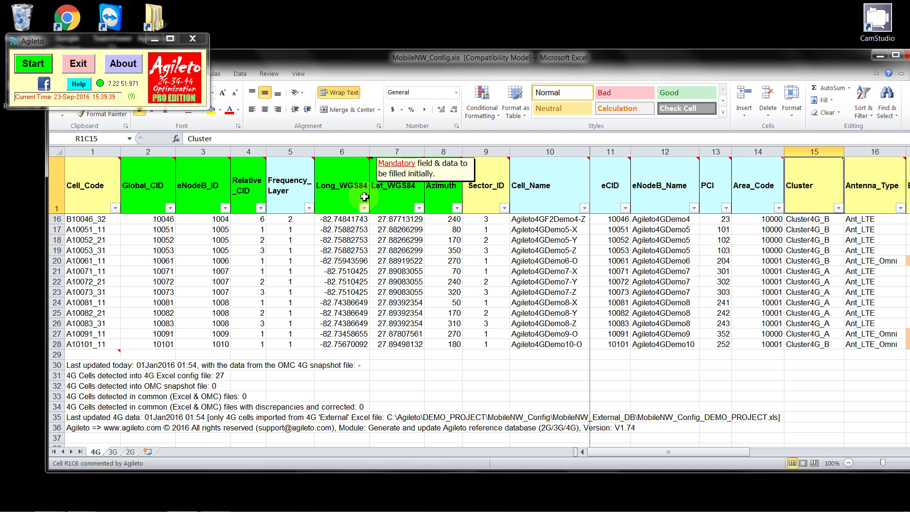
mouse_move(387, 196)
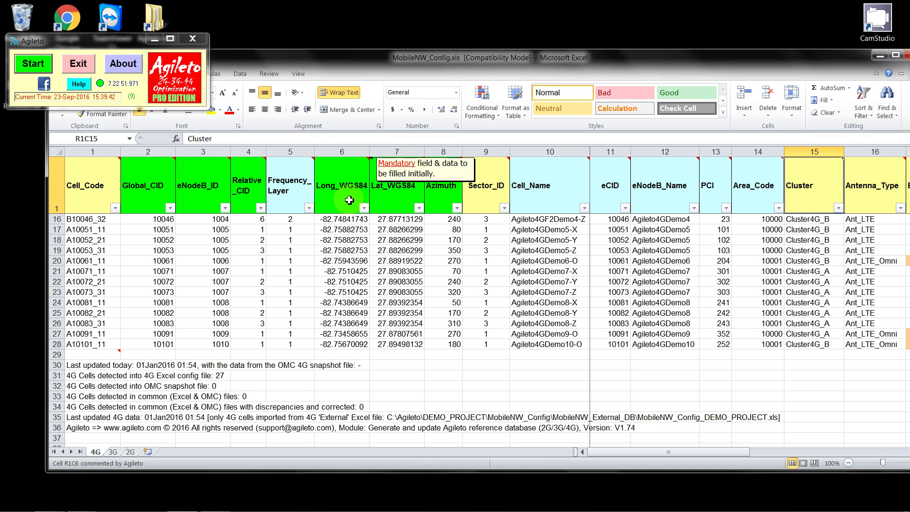
mouse_move(197, 195)
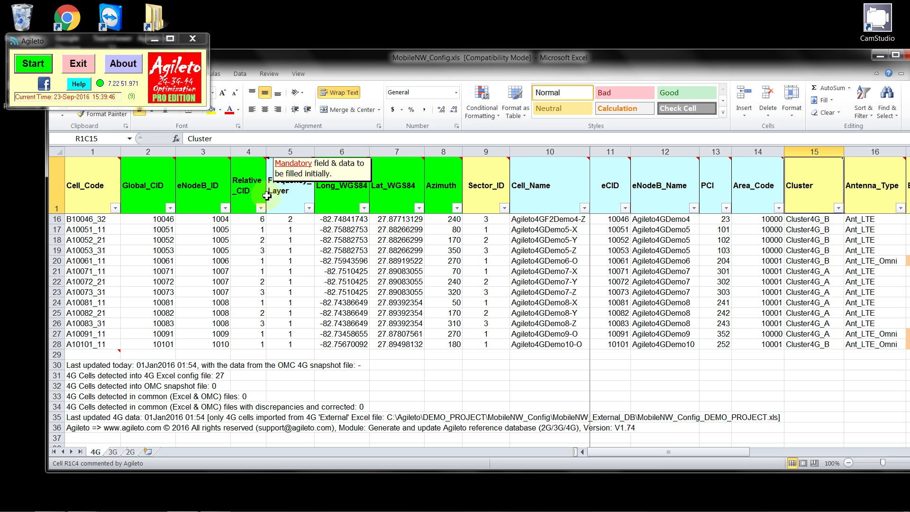
mouse_move(270, 195)
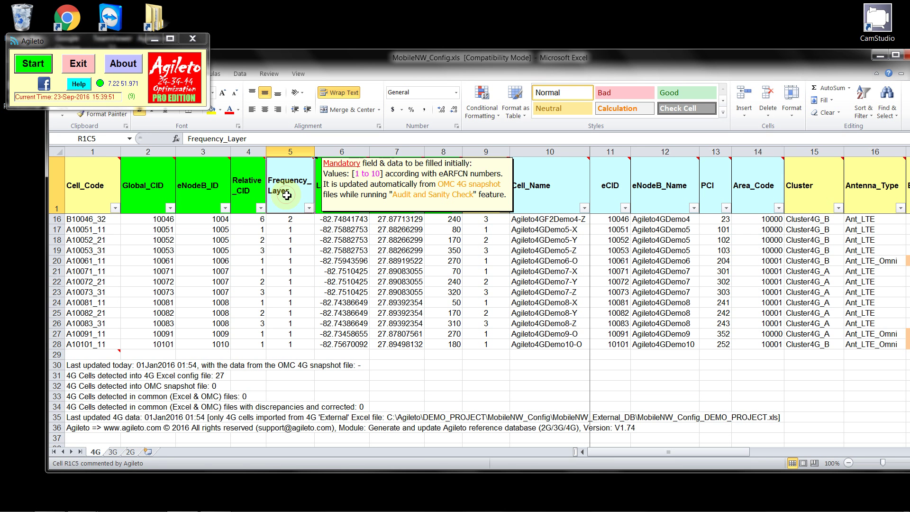
Step: Examine the 4G headers Cell_Name, eCID and eNodeB_Name, and compare them with Sector_ID and Cluster
left_click(563, 198)
left_click(604, 192)
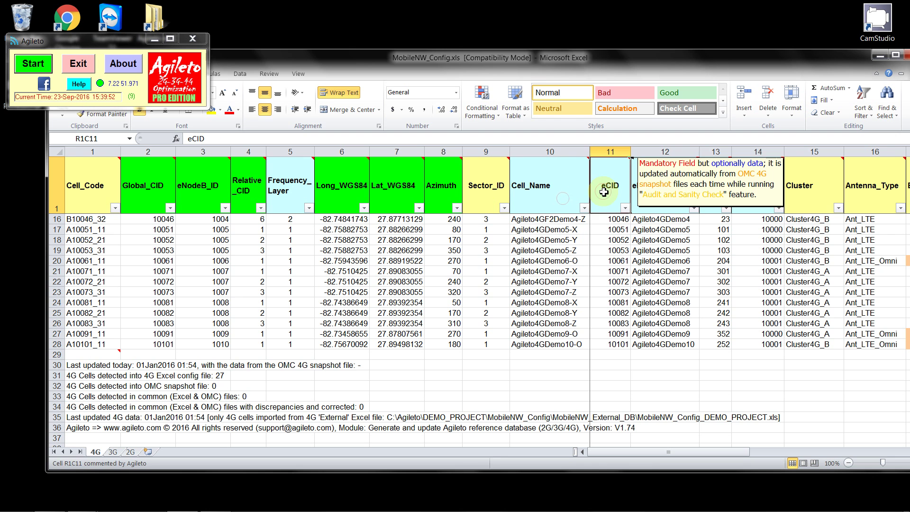
left_click(661, 194)
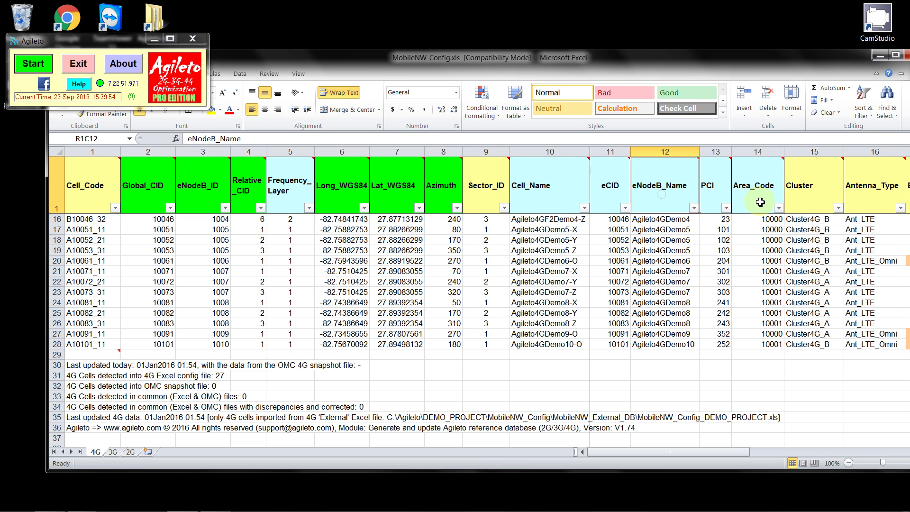
mouse_move(552, 195)
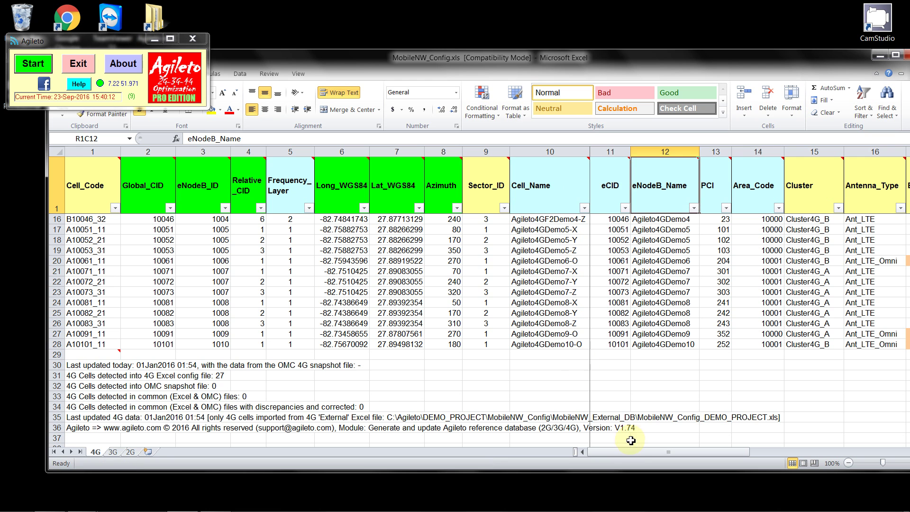
left_click(489, 201)
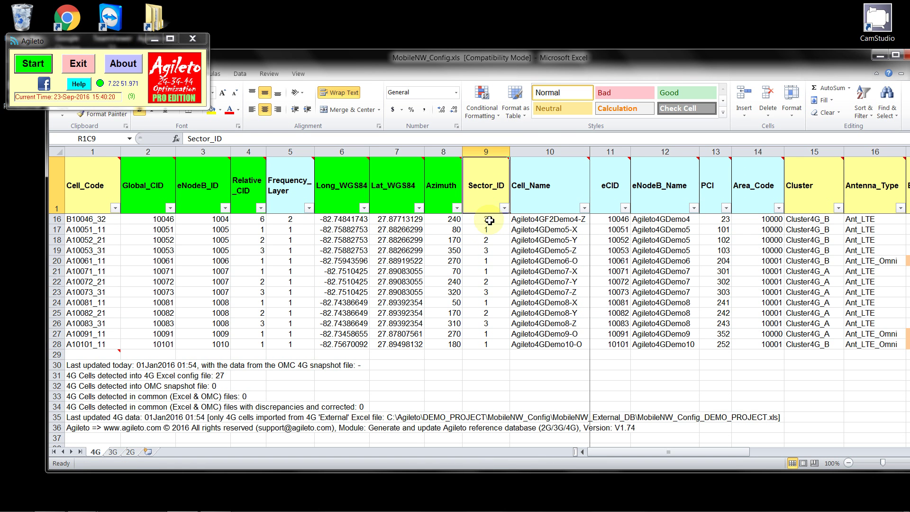
mouse_move(808, 190)
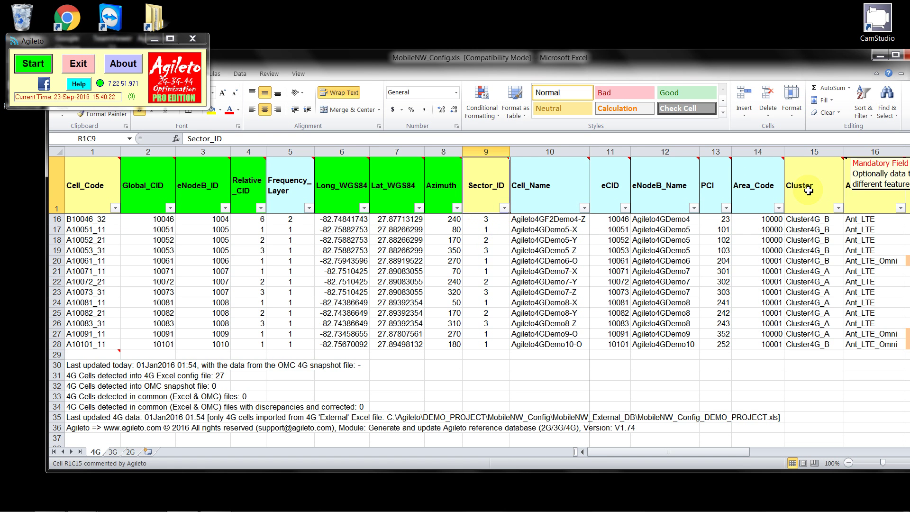
Step: Go through the 4G headers from Cluster to Beamwidth and inspect the highlighted Beamwidth cells in rows 20, 27 and 28
left_click_drag(719, 452, 780, 451)
left_click(675, 195)
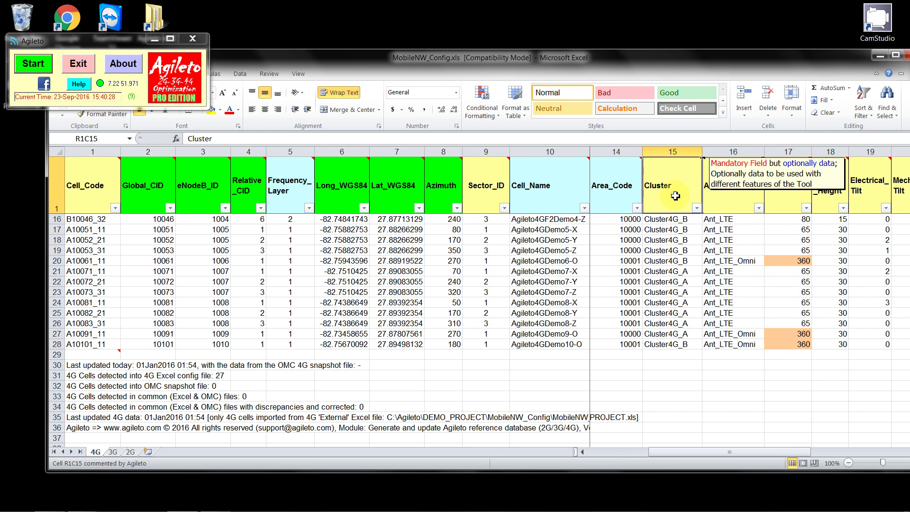
key("Right")
key("Right")
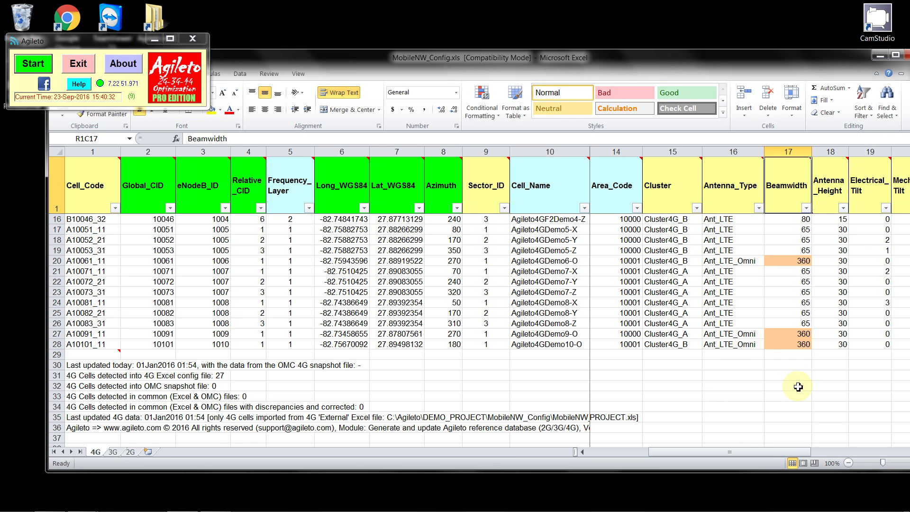
scroll(799, 387, "up", 1)
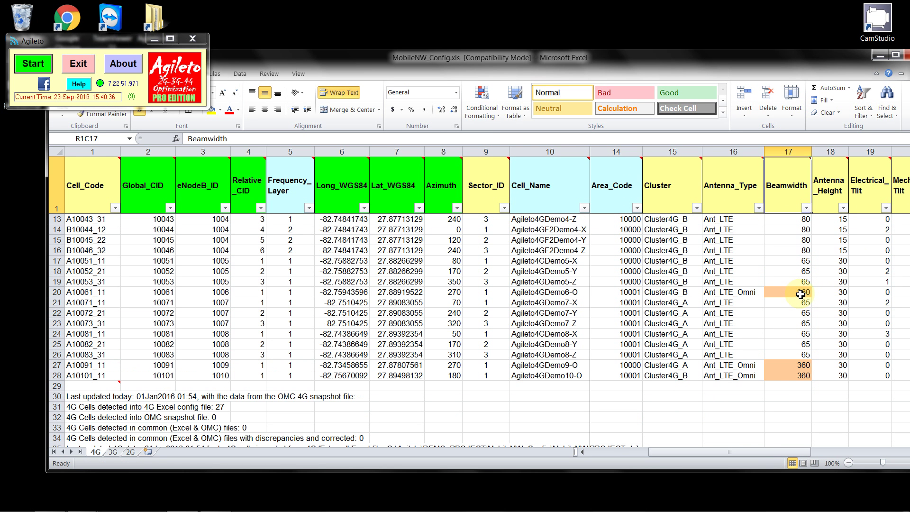
left_click(800, 294)
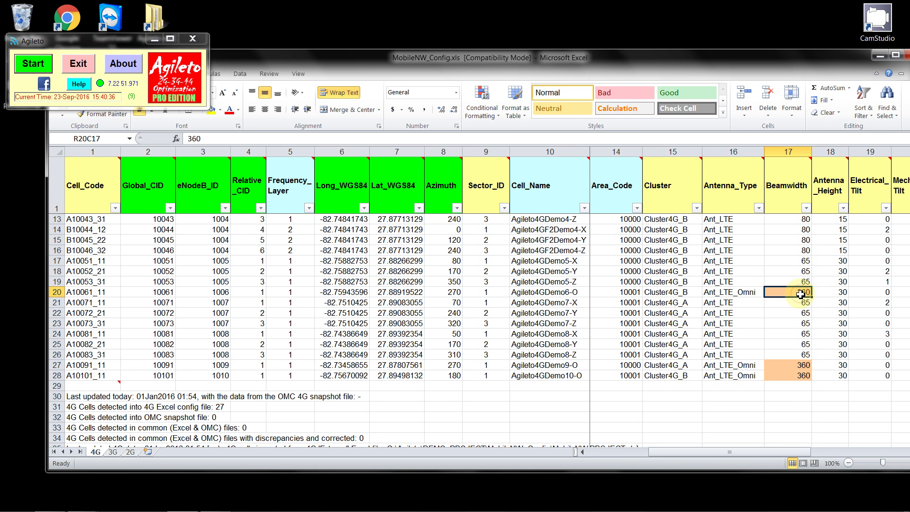
left_click(793, 367)
left_click(791, 375)
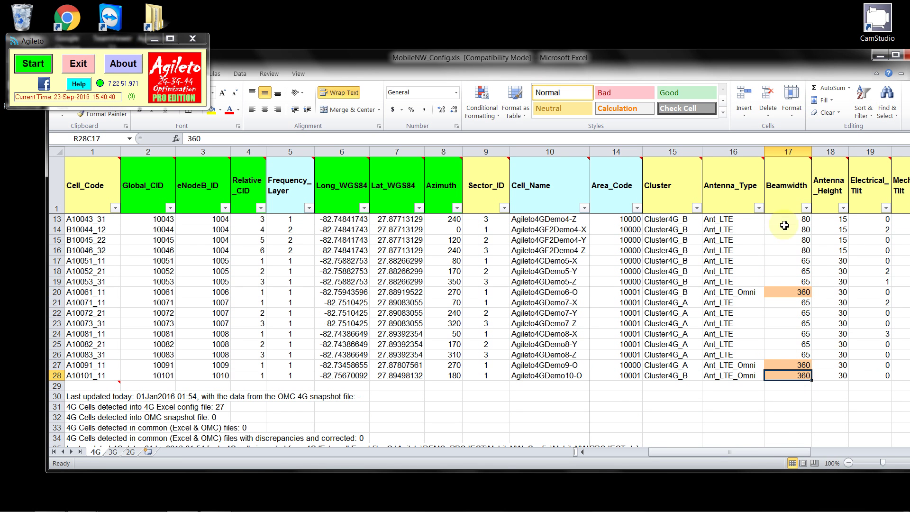
Step: Examine the 4G sheet's Cell existing into OMC Snapshot column, going through the entries in rows 17 to 26
left_click_drag(784, 452, 851, 453)
left_click(794, 211)
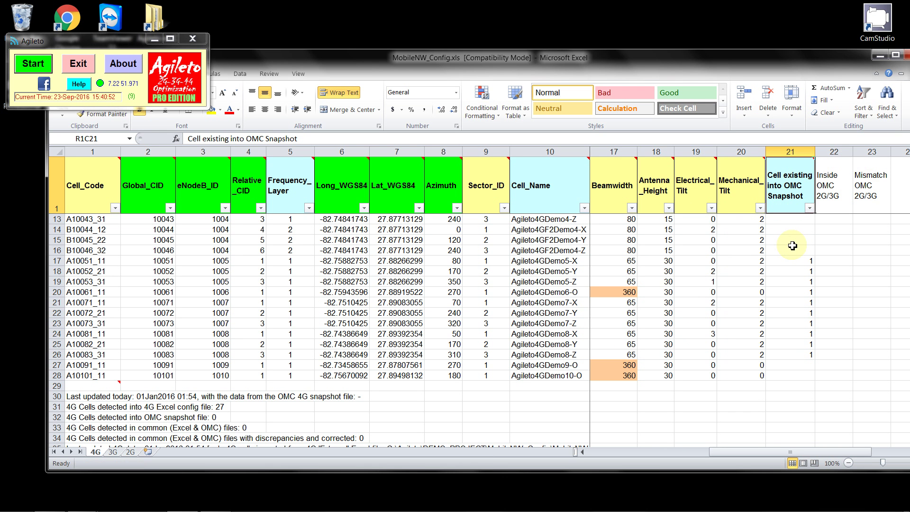
left_click(797, 264)
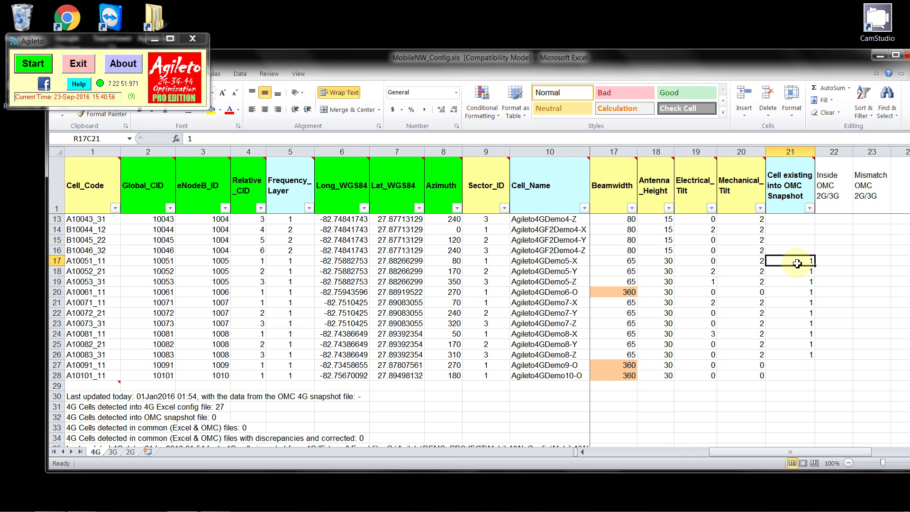
key("Down")
key("Down")
key("Down")
key("Down")
key("Down")
key("Down")
key("Down")
key("Down")
key("Down")
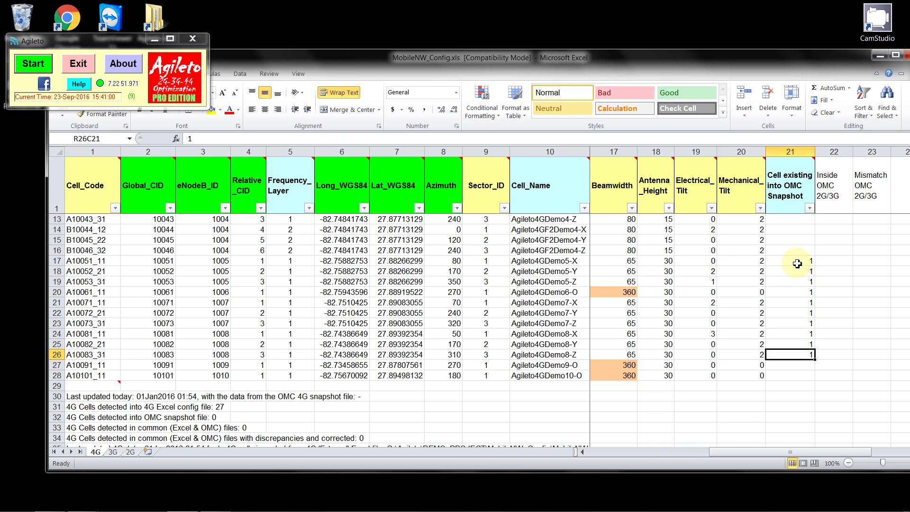
Step: Go back up the OMC snapshot column from row 26 to row 10, checking which 4G cells are flagged
key("Up")
key("Up")
key("Up")
key("Up")
key("Up")
key("Up")
key("Up")
key("Up")
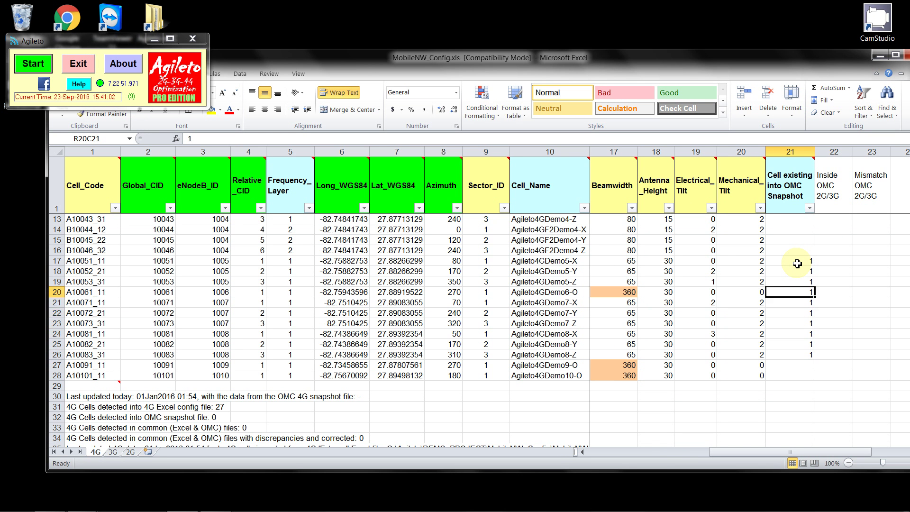
key("Up")
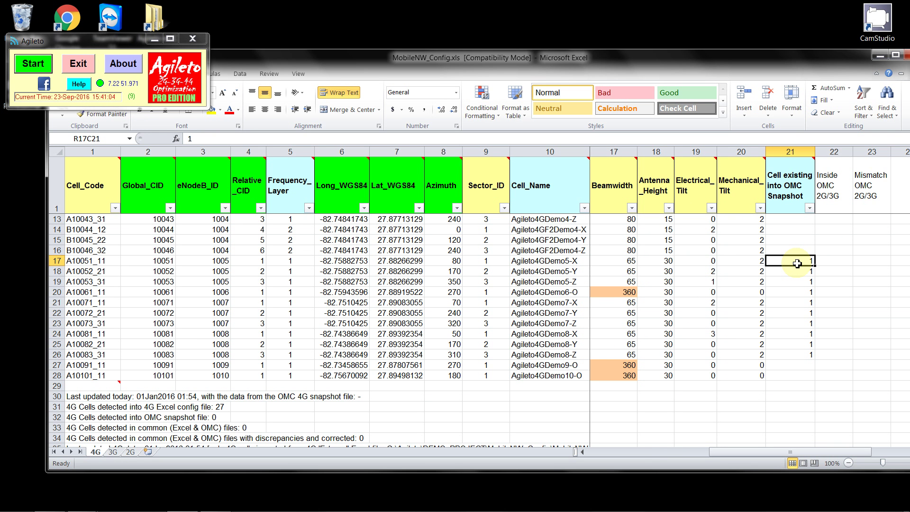
key("Up")
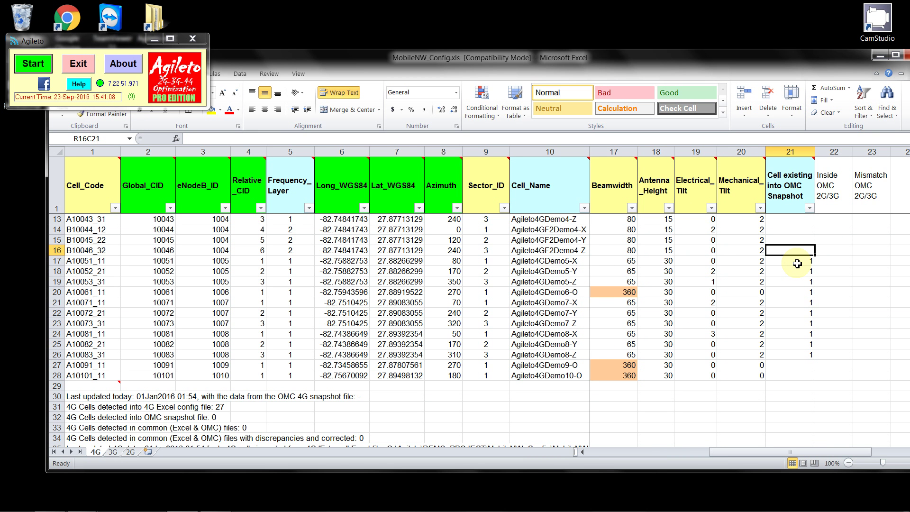
key("Up")
key("Up")
key("Up")
key("Up")
key("Up")
key("Up")
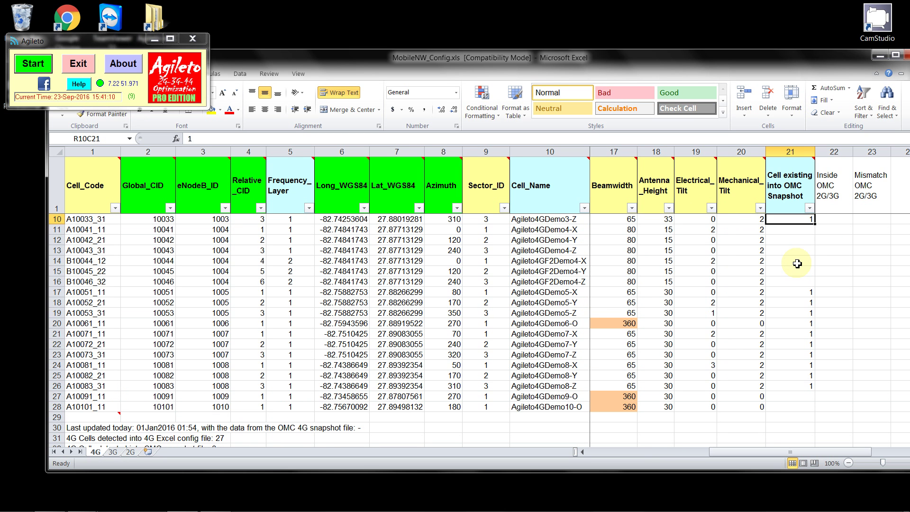
Step: Recheck the OMC snapshot column downward from row 10 to the A10091_11 cell in row 27
key("Down")
key("Down")
key("Down")
key("Down")
key("Down")
key("Down")
key("Down")
key("Down")
key("Down")
key("Down")
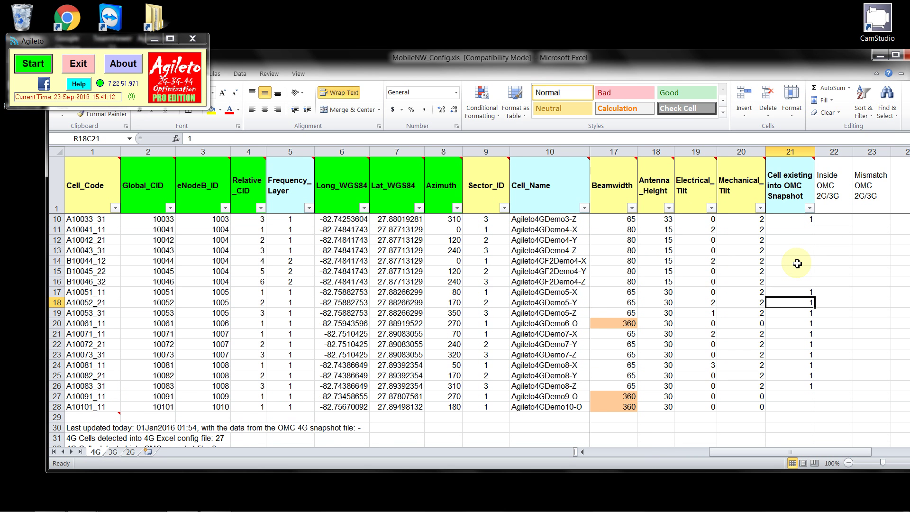
key("Down")
key("Down")
key("Down")
key("Down")
key("Down")
key("Down")
key("Down")
key("Down")
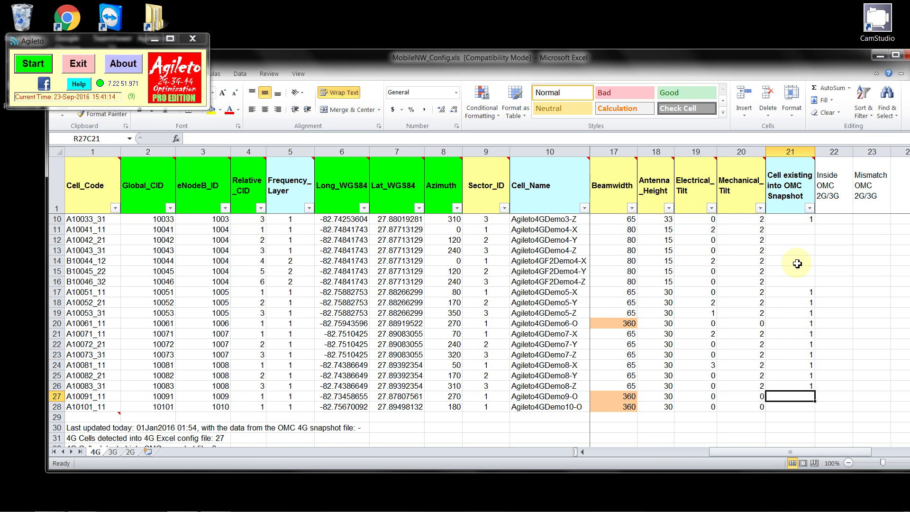
Step: Go up the OMC snapshot column to its header and inspect the entries in rows 2 and 3
key("Up")
key("Up")
key("Up")
key("Up")
key("Up")
key("Up")
key("Up")
key("Up")
key("Up")
key("Up")
key("Up")
key("Up")
key("Up")
key("Up")
key("Up")
key("Up")
key("Up")
key("Up")
key("Up")
key("Up")
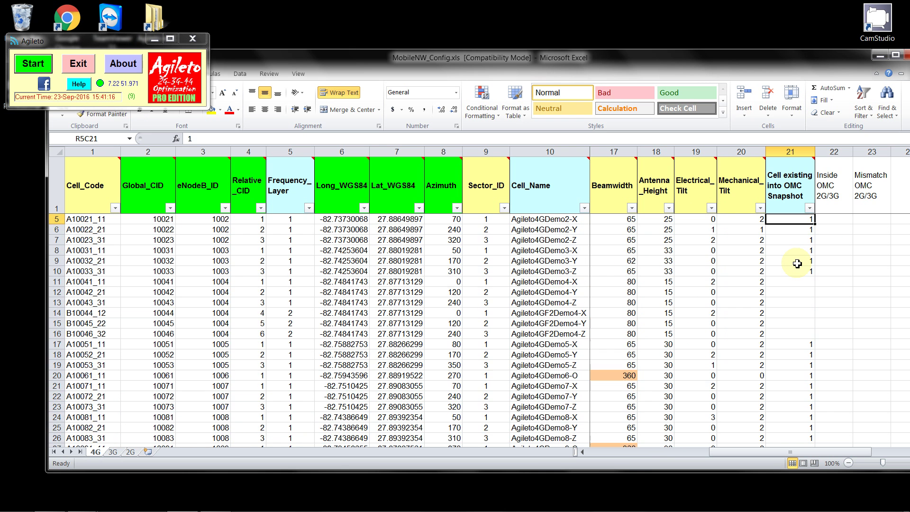
key("Up")
key("Up")
key("Up")
key("Up")
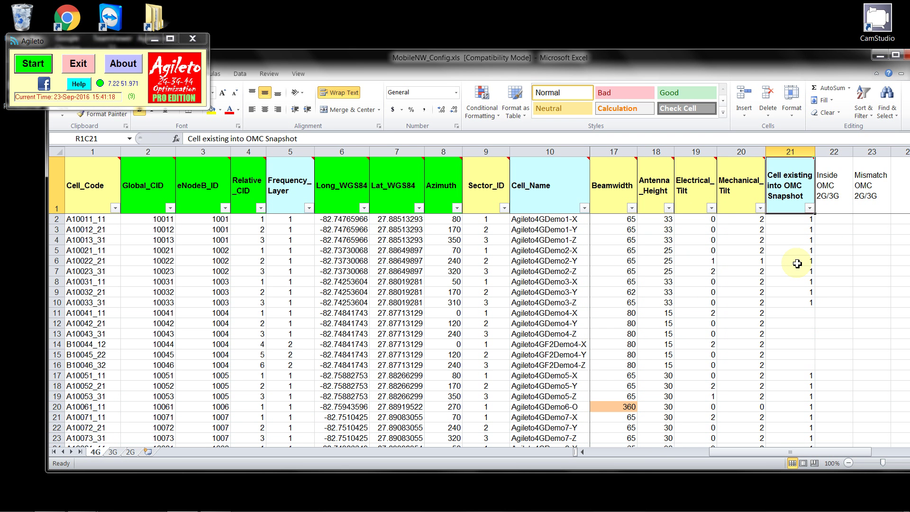
key("Down")
key("Down")
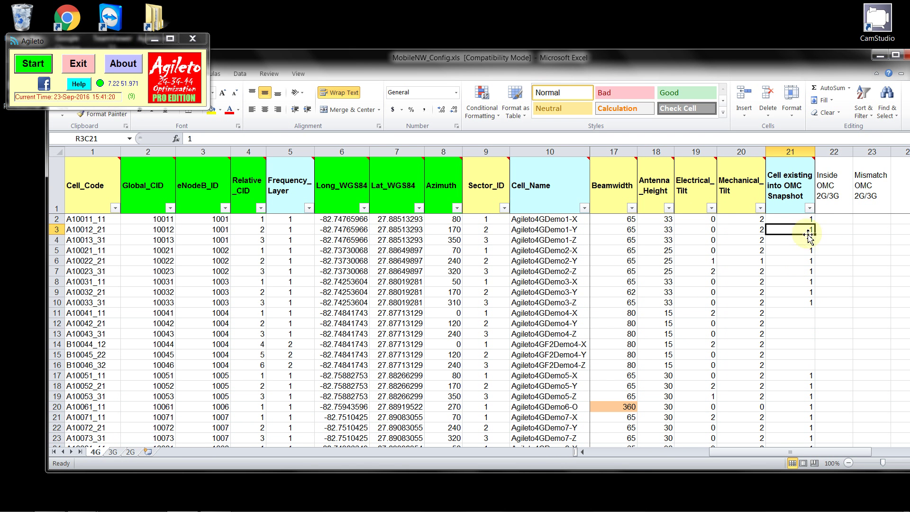
left_click(799, 220)
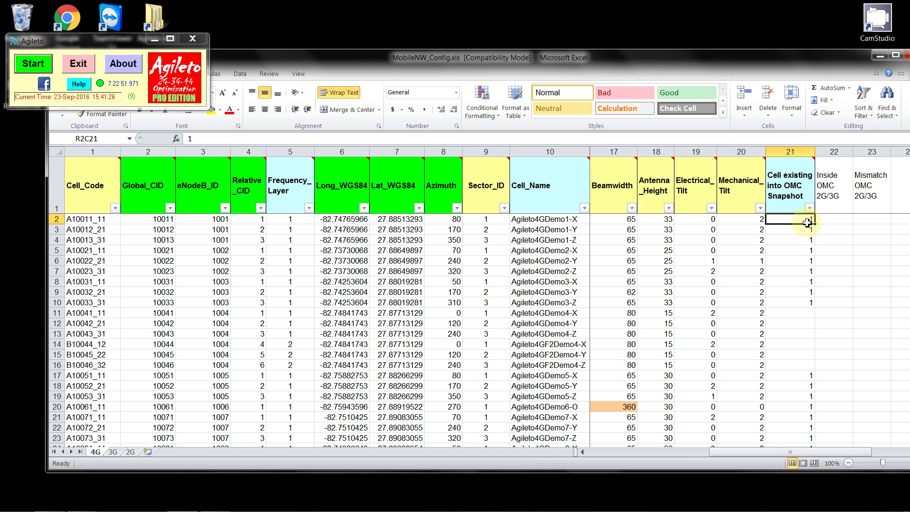
Step: Examine the Inside OMC 2G/3G and Mismatch OMC 2G/3G columns on the 4G sheet
left_click(833, 196)
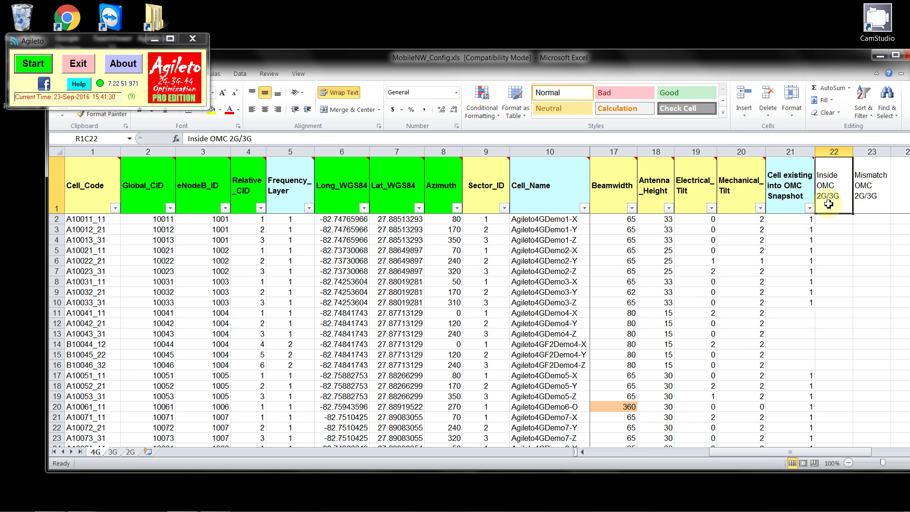
left_click(873, 197)
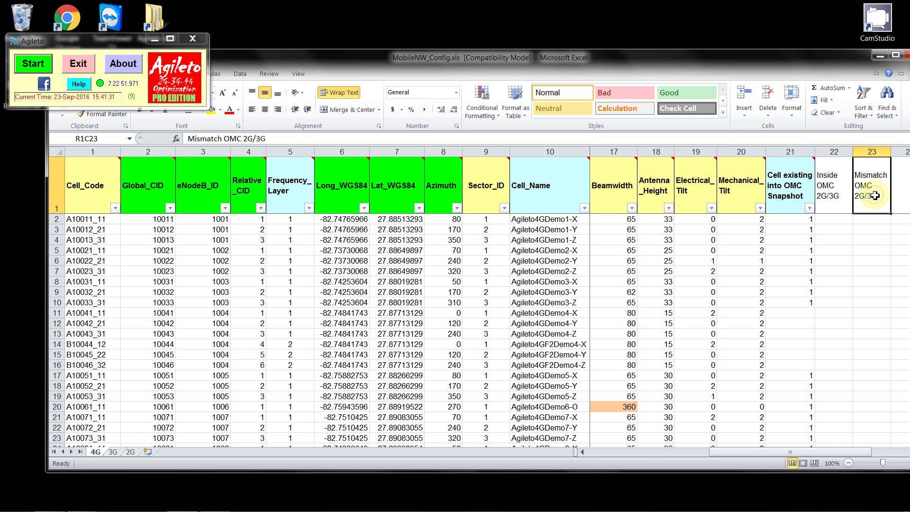
left_click(870, 220)
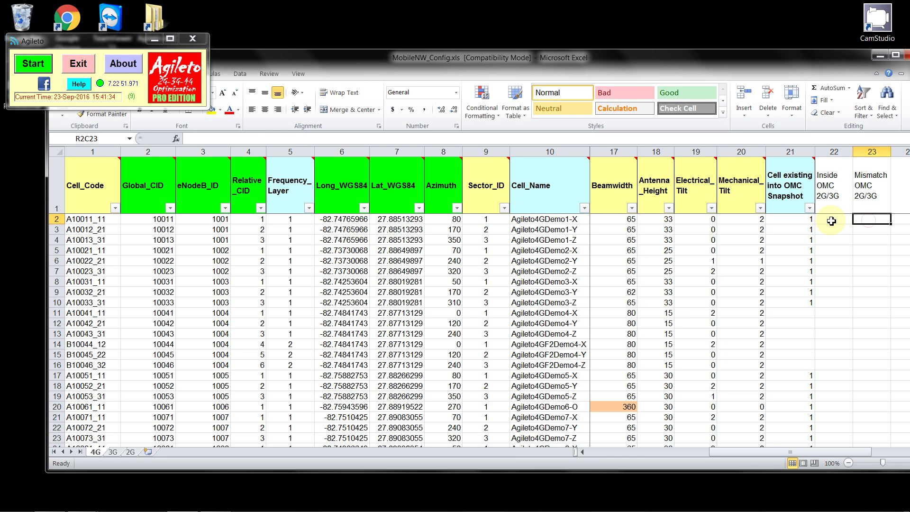
Step: Switch to the 3G sheet and examine its Inside OMC 2G/4G column header
left_click(114, 453)
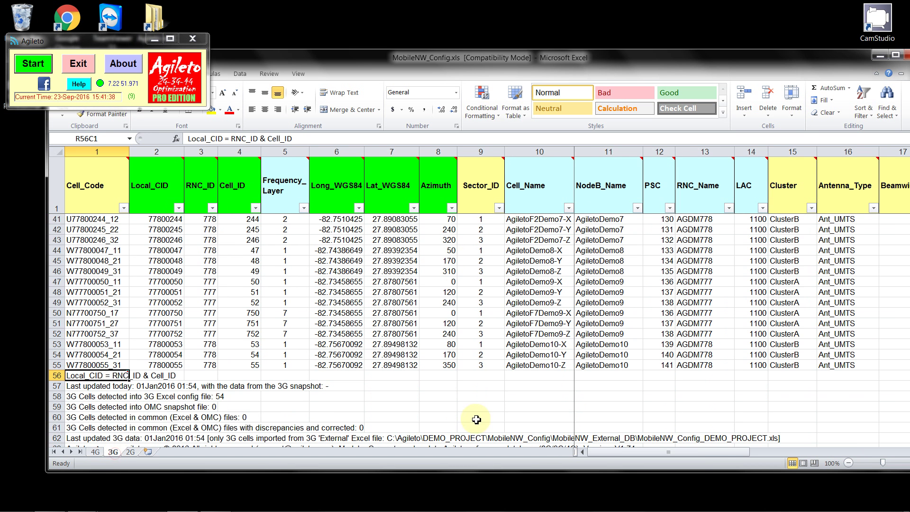
left_click_drag(606, 454, 768, 463)
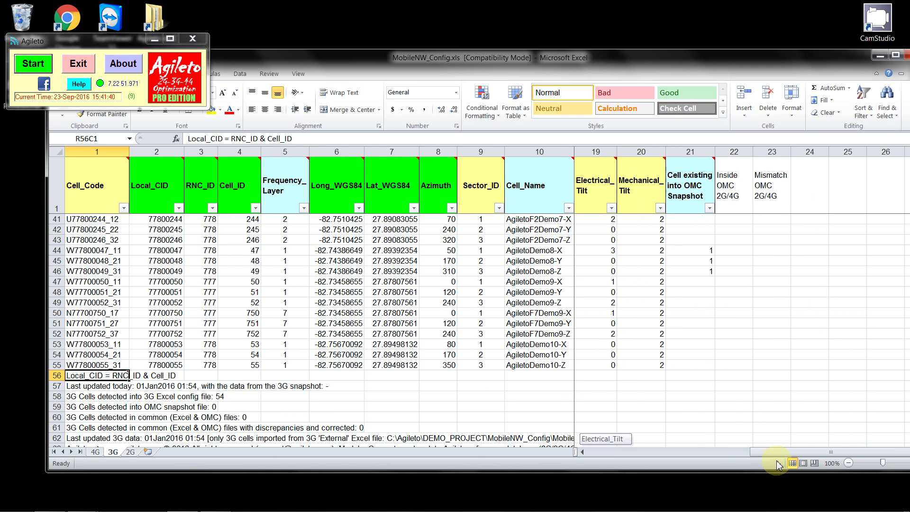
left_click(729, 191)
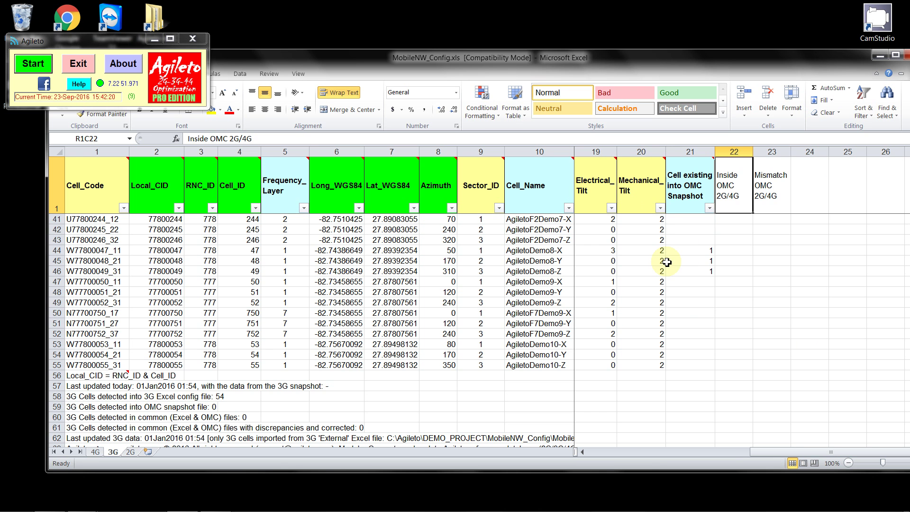
Step: Examine the 3G sheet's Inside OMC 2G/4G column from row 39 to row 53 and the Mismatch OMC 2G/4G cell in row 43
scroll(739, 232, "up", 1)
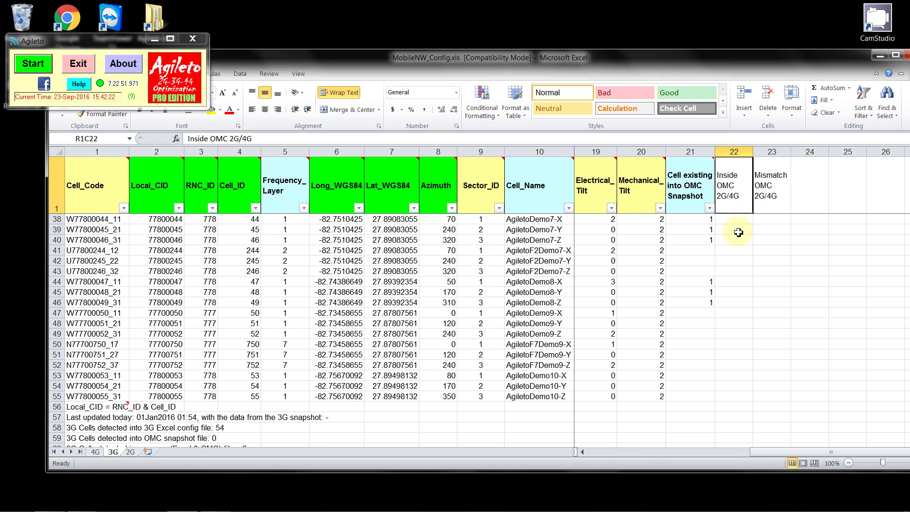
left_click(739, 232)
key("Down")
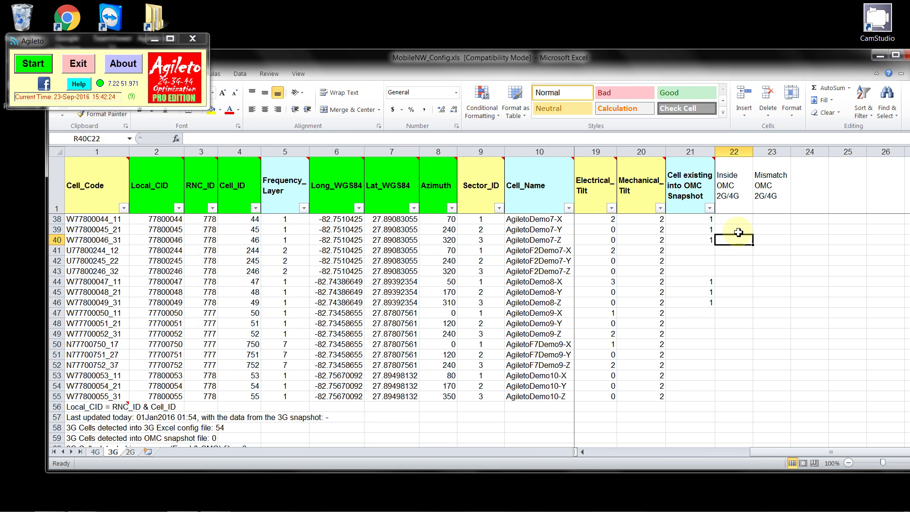
key("Down")
key("Down")
key("Down")
key("Down")
key("Down")
key("Down")
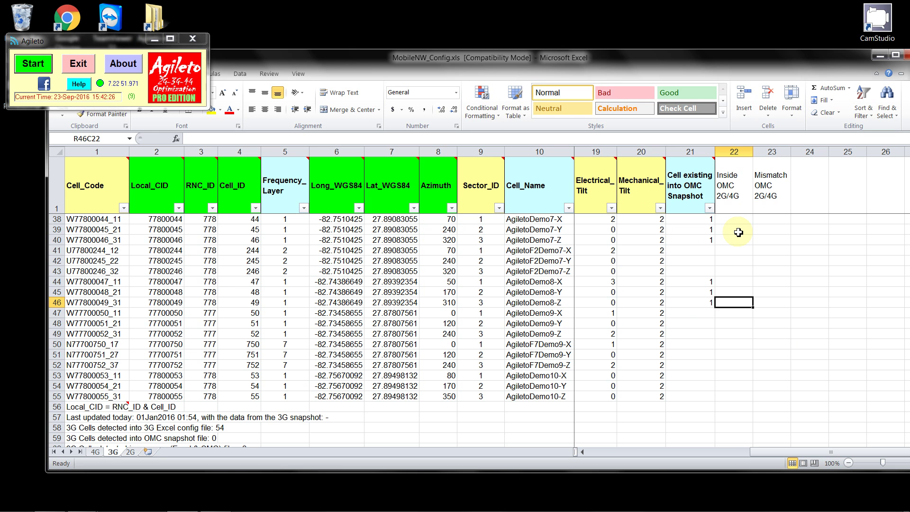
key("Down")
key("Down")
key("Down")
key("Down")
key("Down")
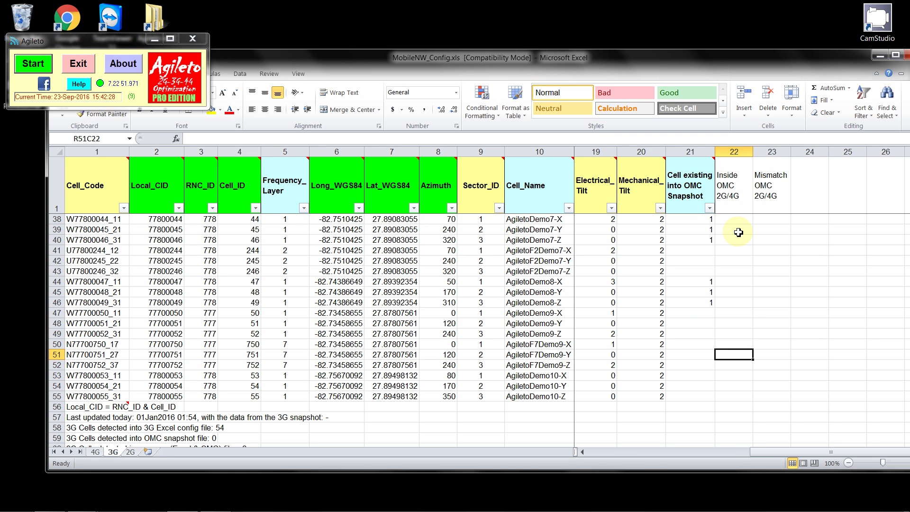
key("Down")
key("Down")
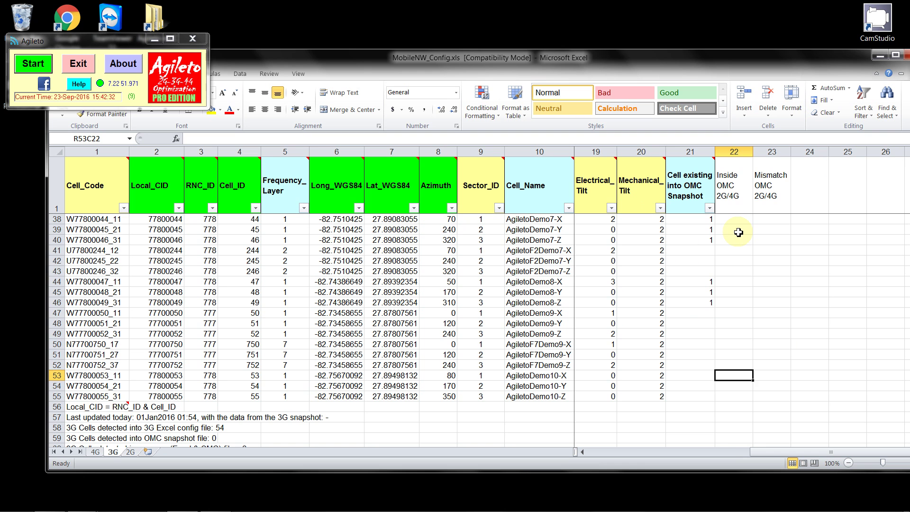
left_click(734, 272)
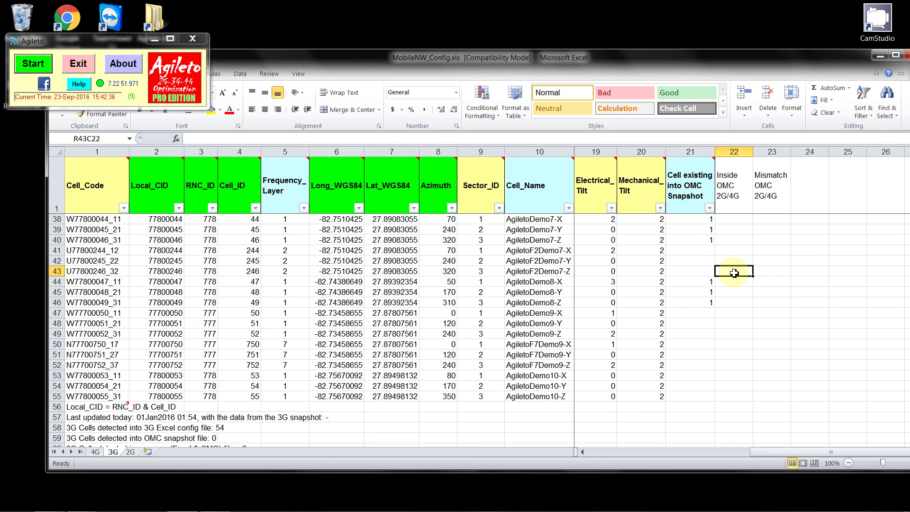
left_click(766, 271)
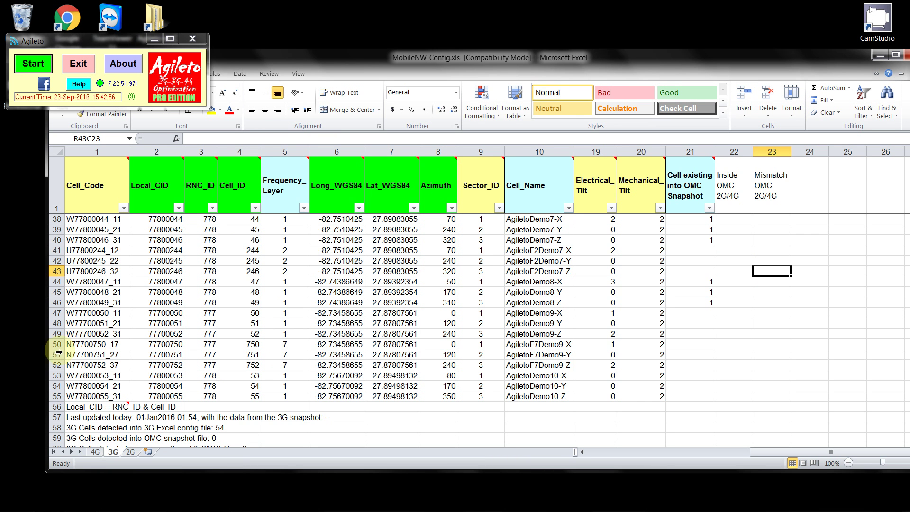
Step: Switch to Agileto and open module 1.2 with the option that converts the Agileto database to MapInfo + GoogleEarth 2G/3G/4G sites and cells
left_click(32, 63)
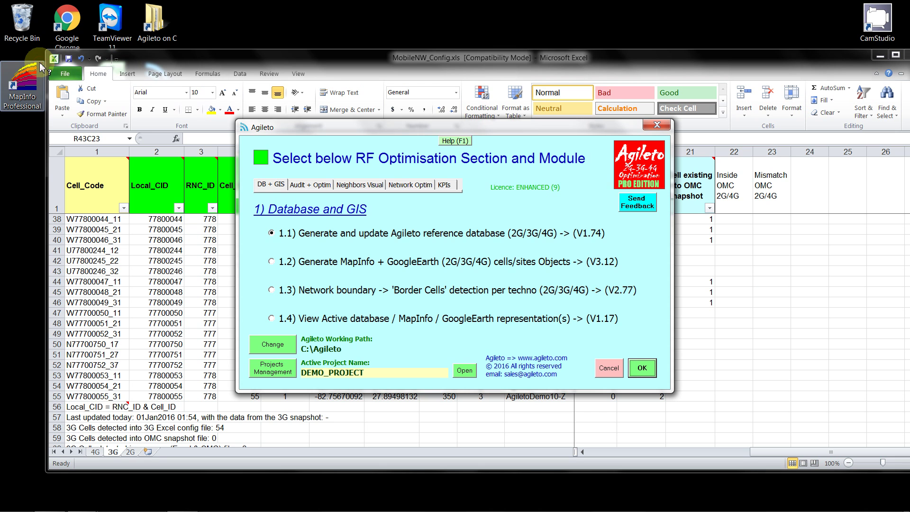
left_click(290, 263)
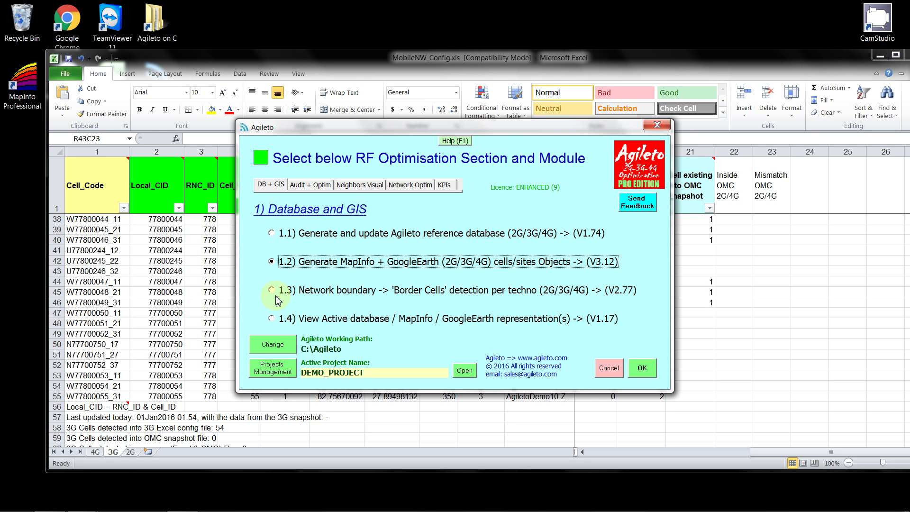
left_click(642, 367)
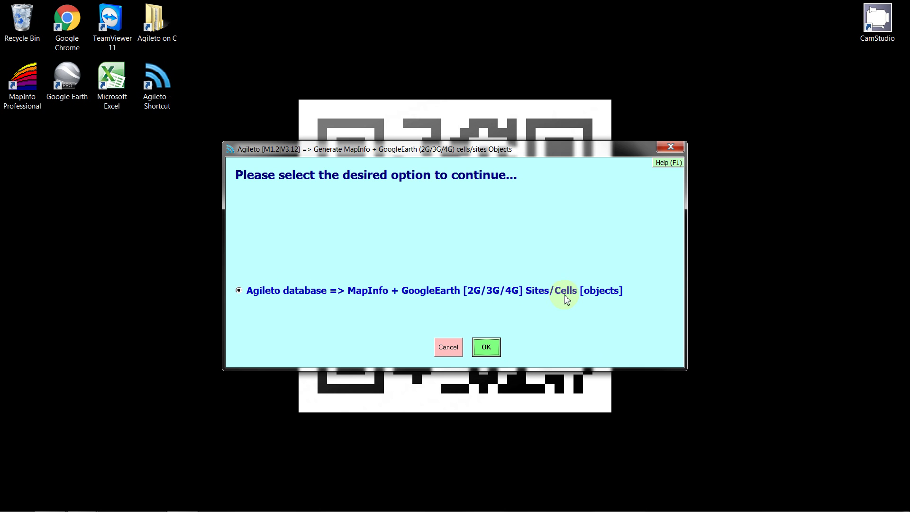
left_click(486, 348)
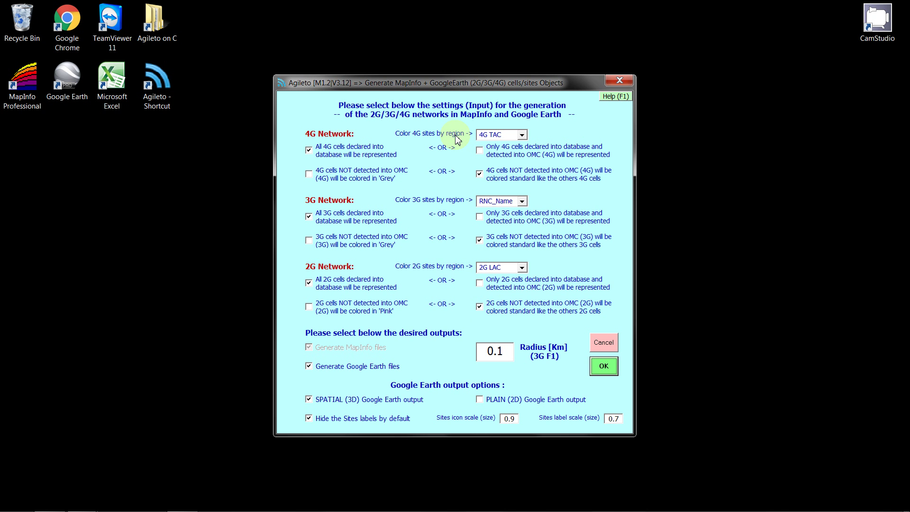
Step: Check the region options for coloring the 4G sites and choose 4G Cluster
left_click(522, 135)
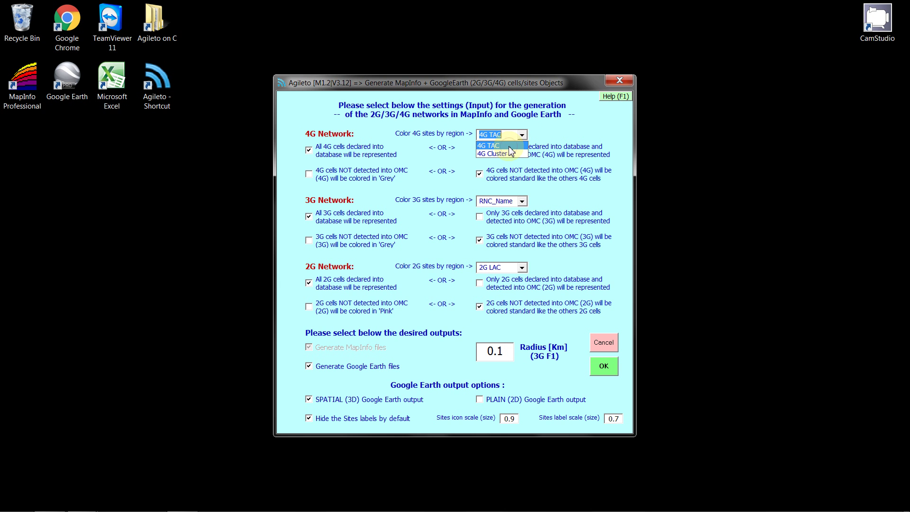
left_click(509, 147)
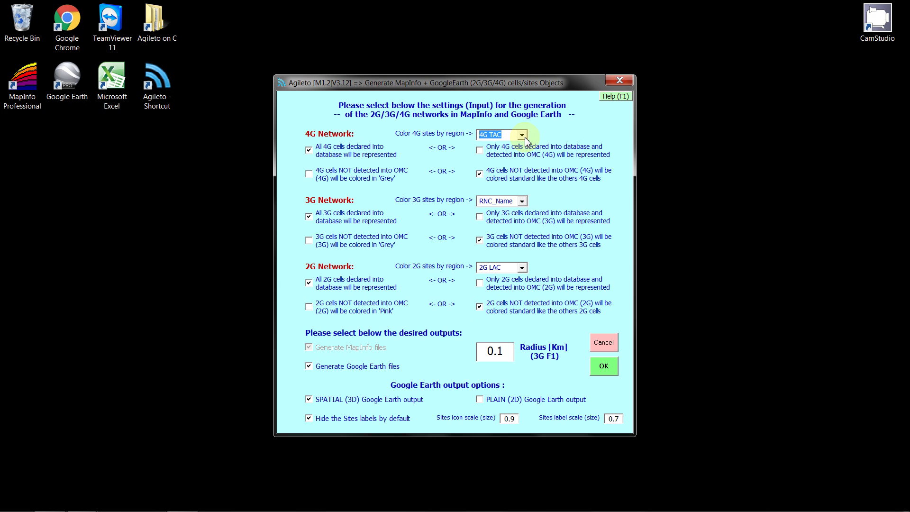
left_click(521, 136)
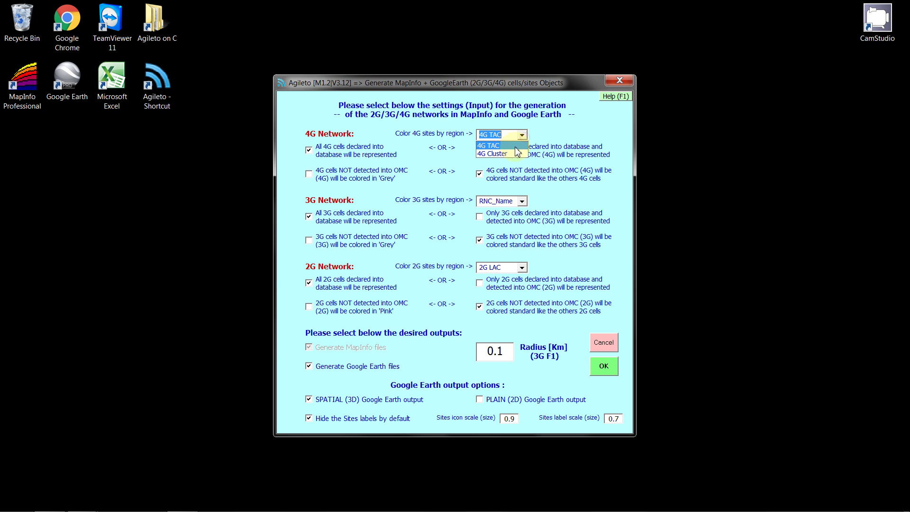
left_click(510, 154)
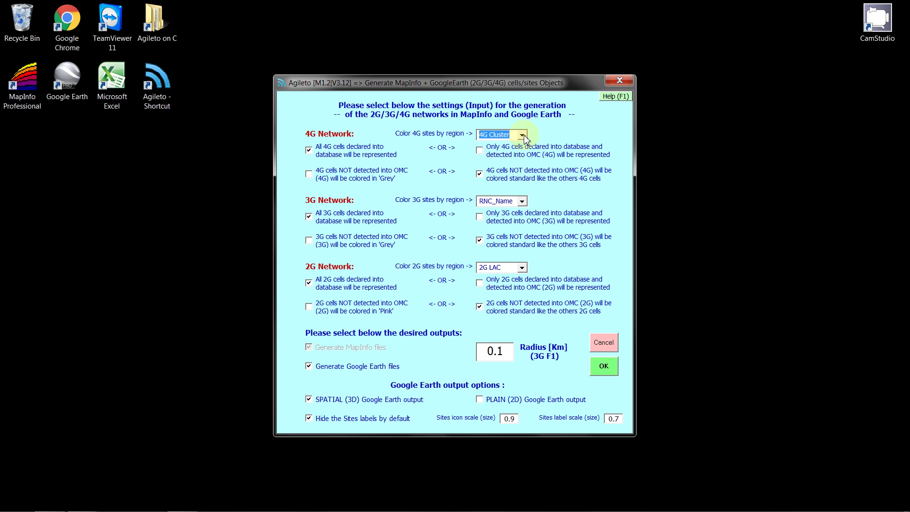
left_click(523, 136)
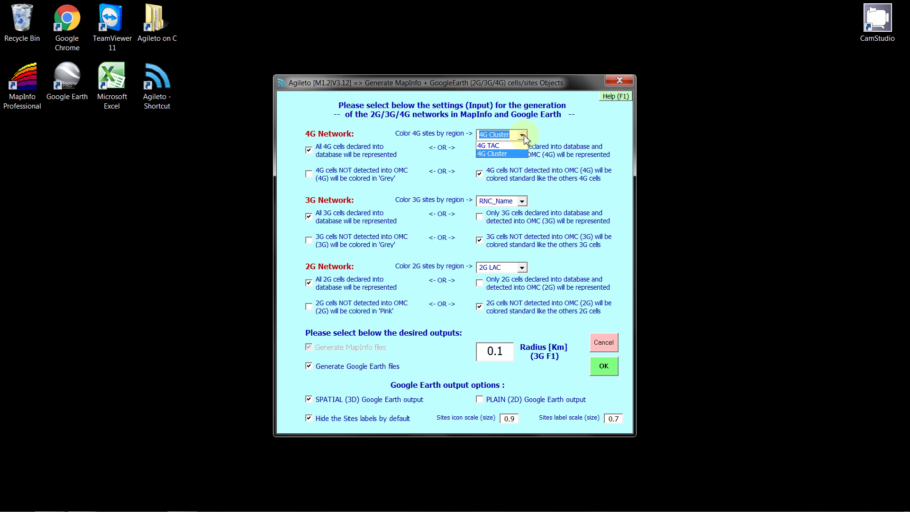
left_click(522, 136)
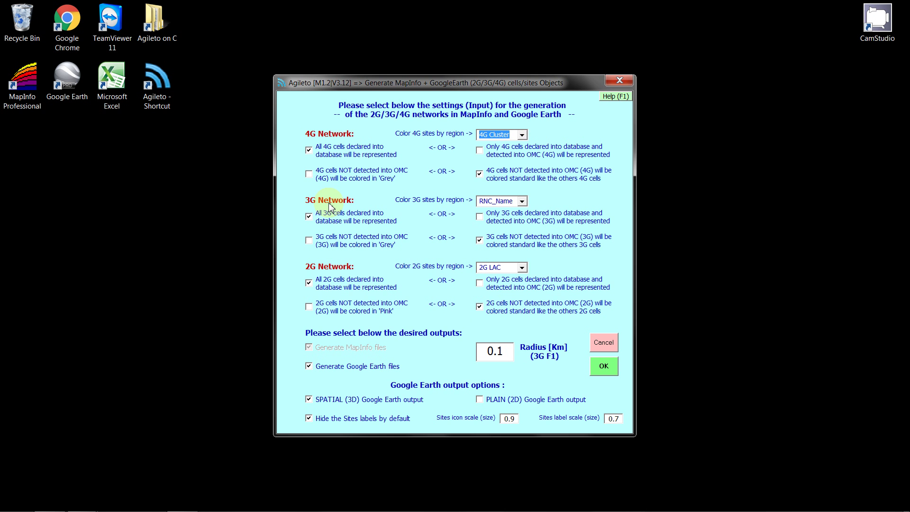
Step: Check the region coloring options for the 3G and 2G sites, and color the 4G sites by 4G TAC
left_click(523, 203)
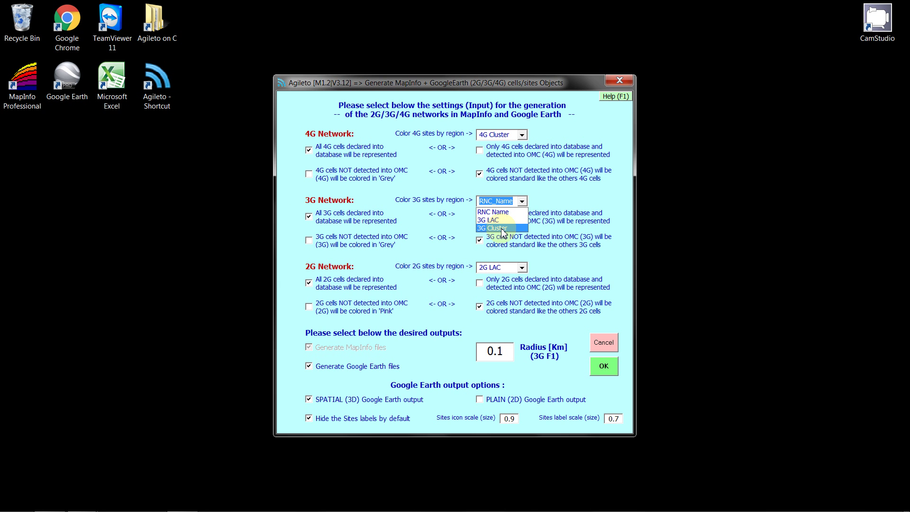
left_click(543, 201)
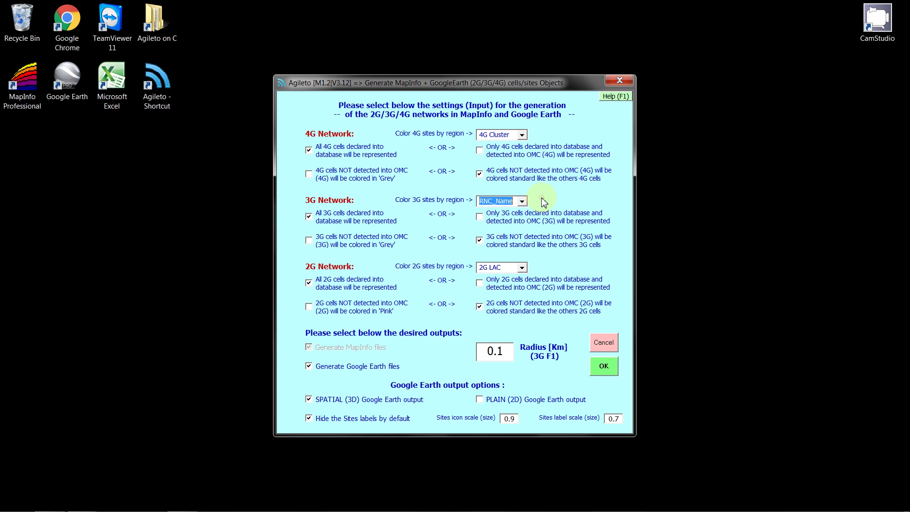
left_click(522, 267)
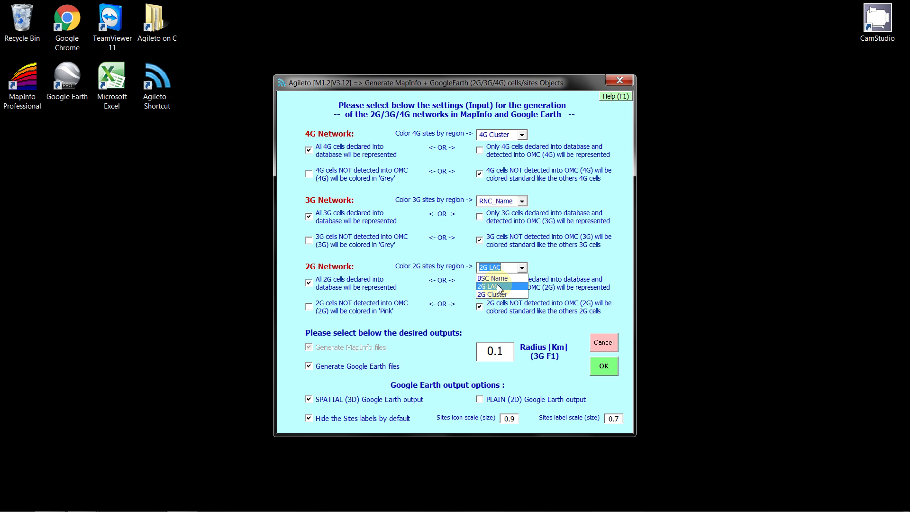
left_click(557, 271)
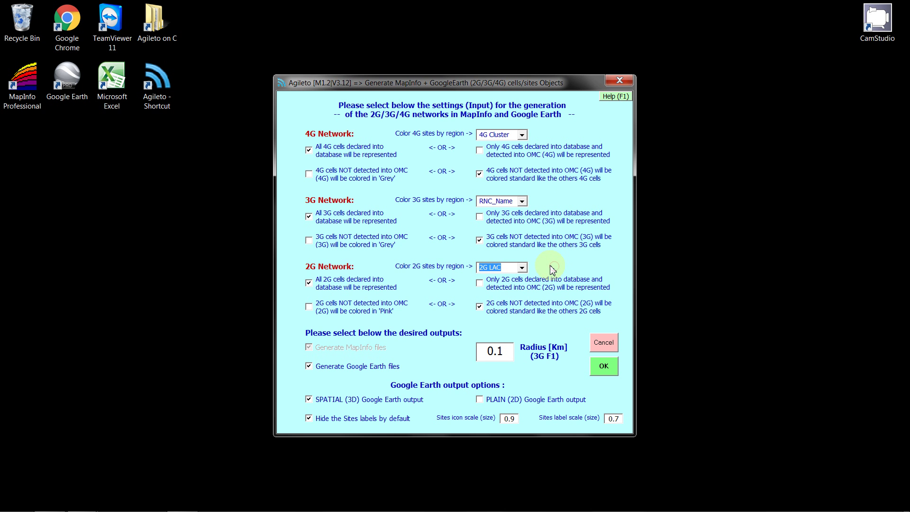
left_click(522, 136)
left_click(515, 145)
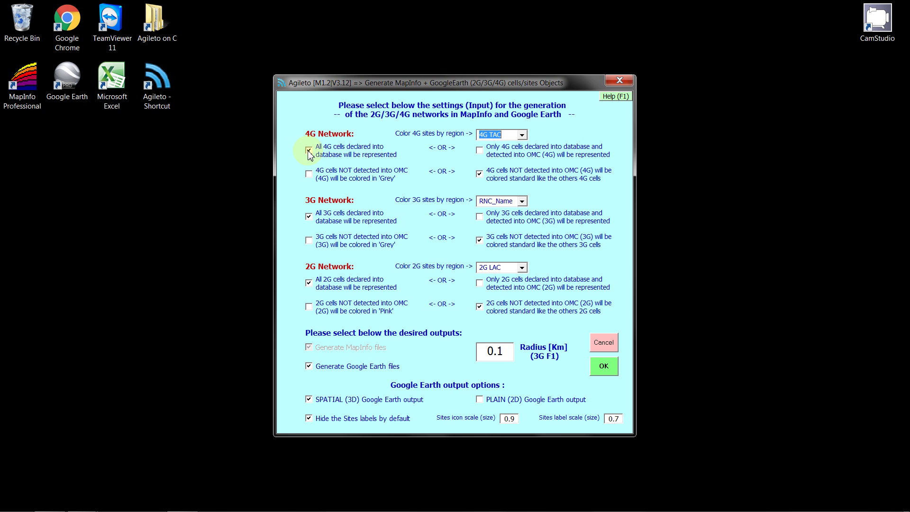
Step: Try representing only OMC-detected 4G cells and coloring undetected 4G cells grey, restoring the original option after each trial
left_click(506, 155)
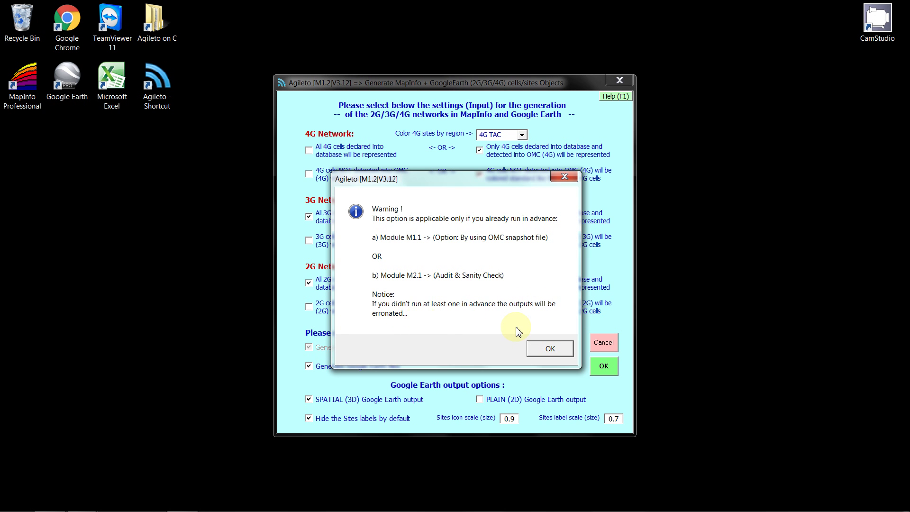
left_click(549, 349)
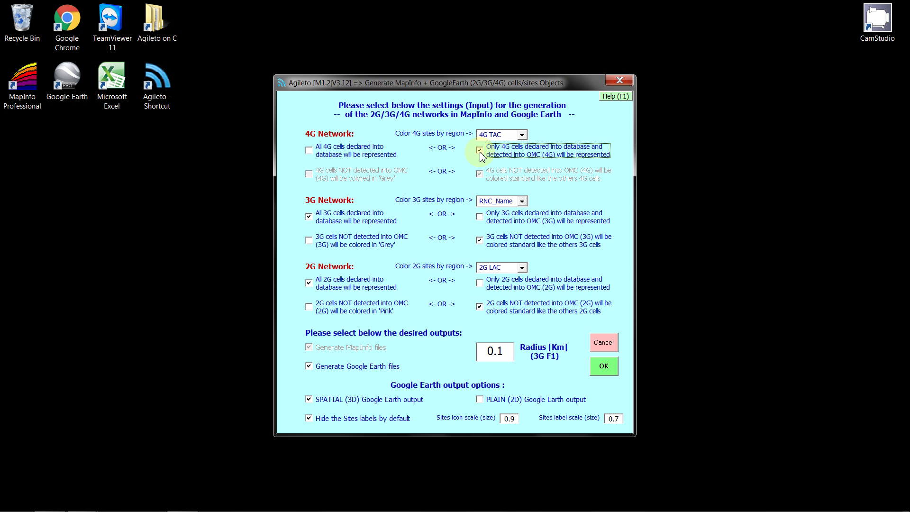
left_click(331, 157)
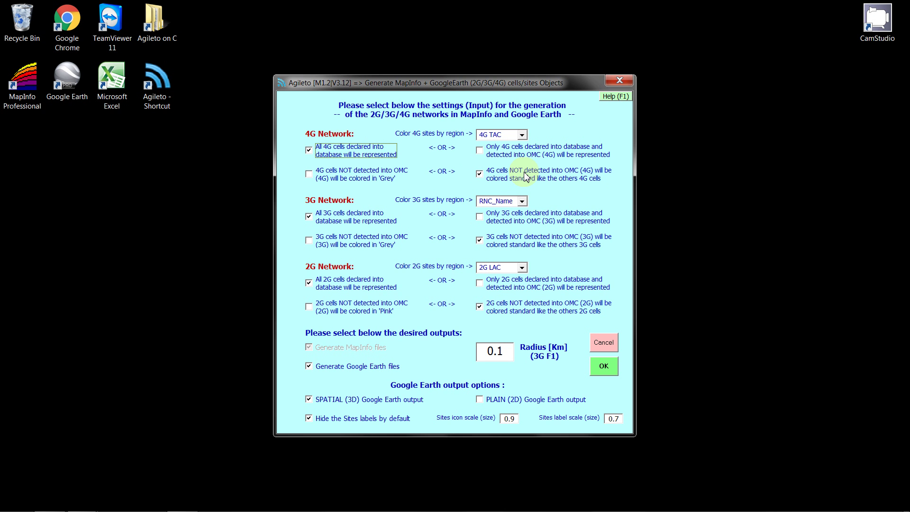
left_click(526, 176)
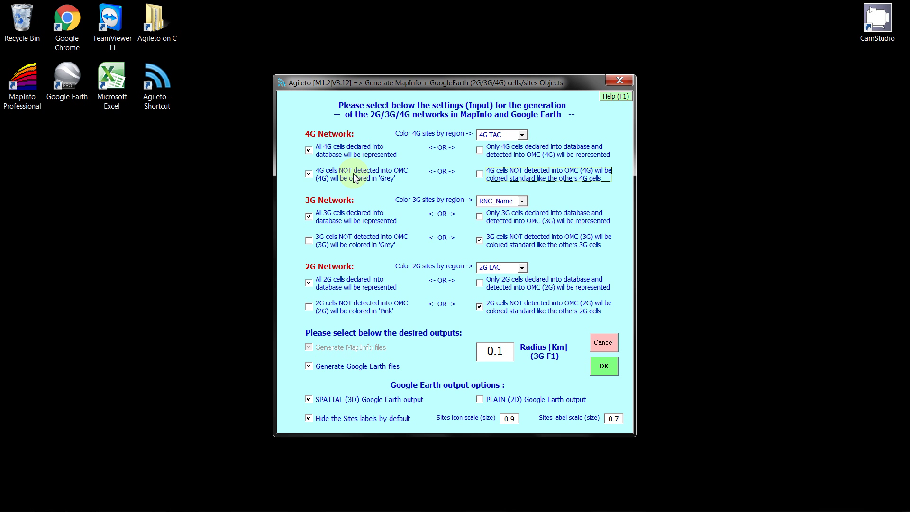
left_click(480, 174)
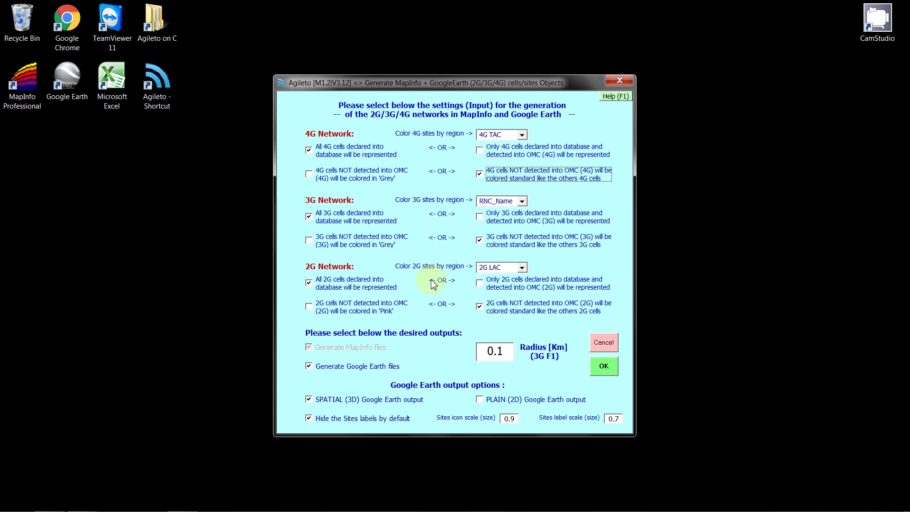
Step: Set the 3G F1 cell radius to 0.25 km
left_click(502, 359)
left_click_drag(501, 356, 497, 355)
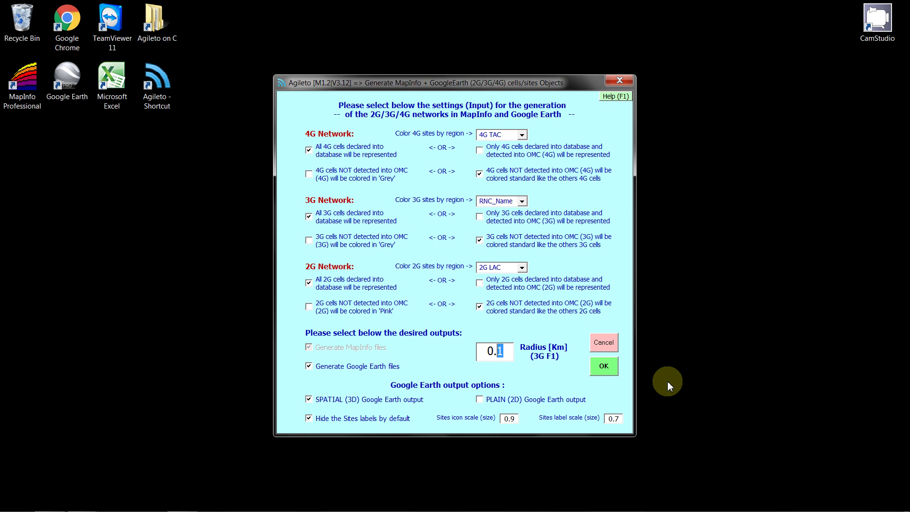
type("25")
Step: Try the PLAIN (2D) Google Earth output and switch back to SPATIAL (3D)
left_click(480, 401)
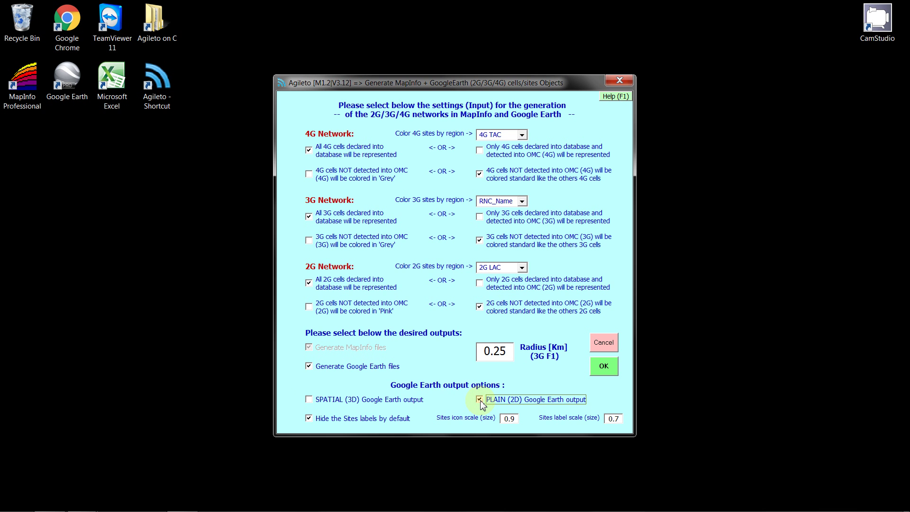
left_click(311, 401)
left_click(314, 400)
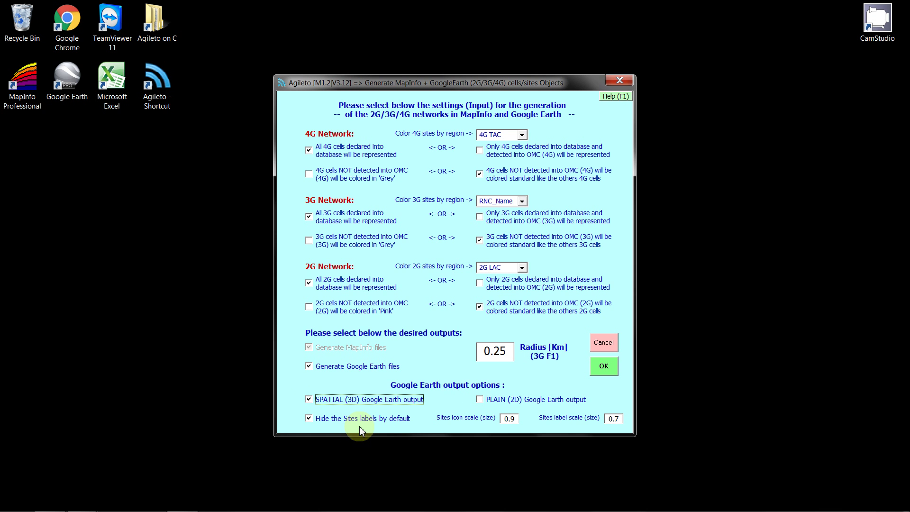
Step: Stop hiding the site labels by default and generate the MapInfo and Google Earth network files, dismissing the completion message
mouse_move(343, 422)
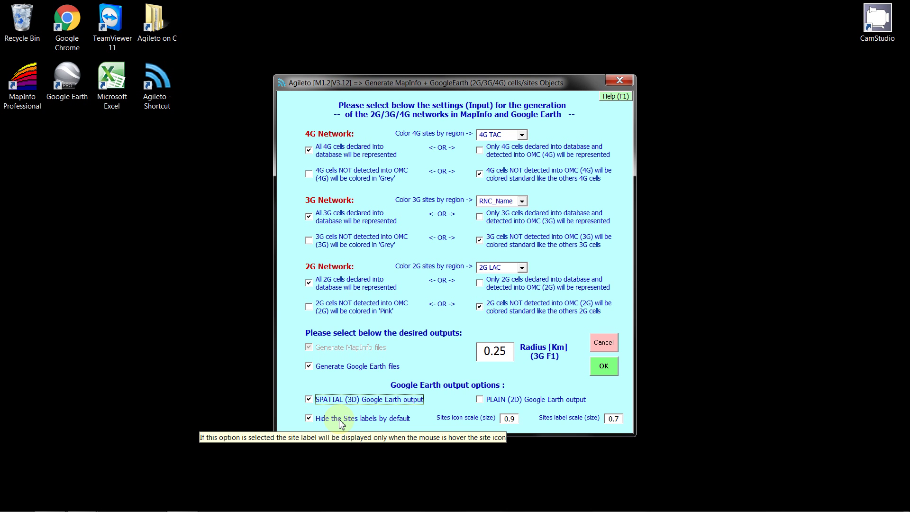
left_click(340, 419)
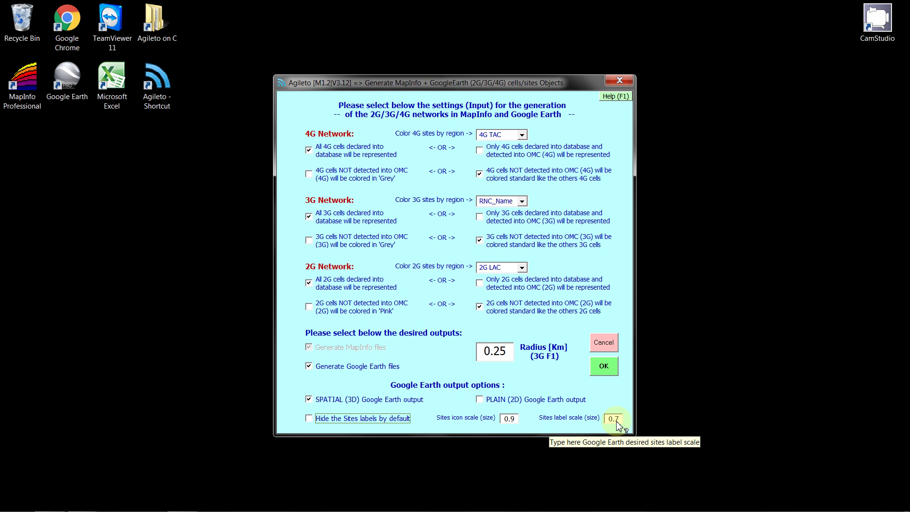
left_click(603, 368)
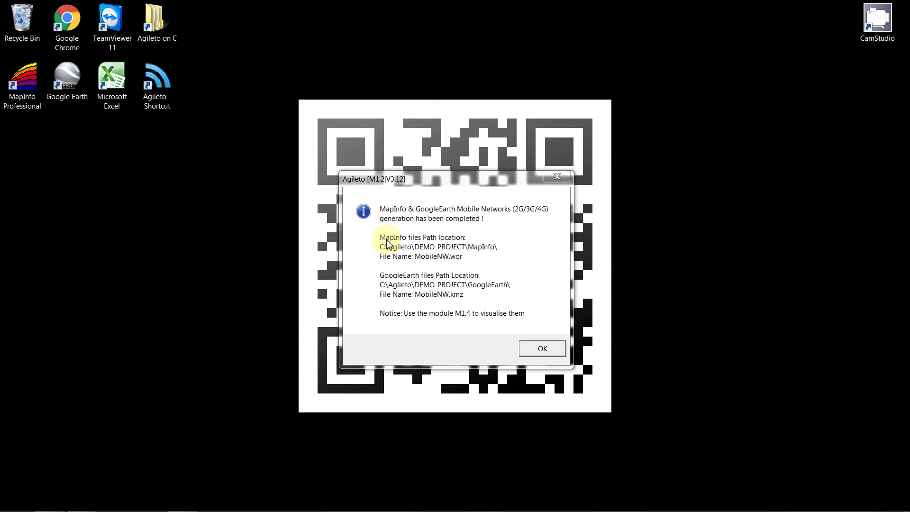
left_click(386, 278)
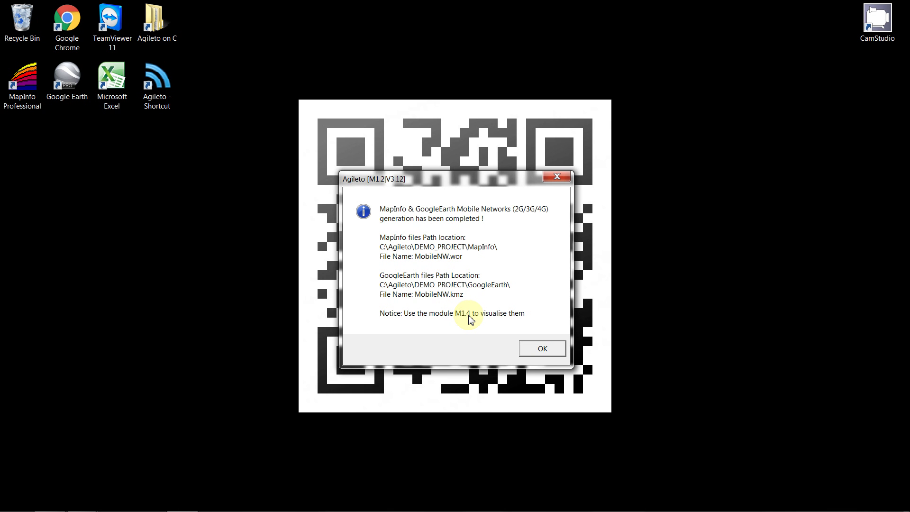
left_click(543, 349)
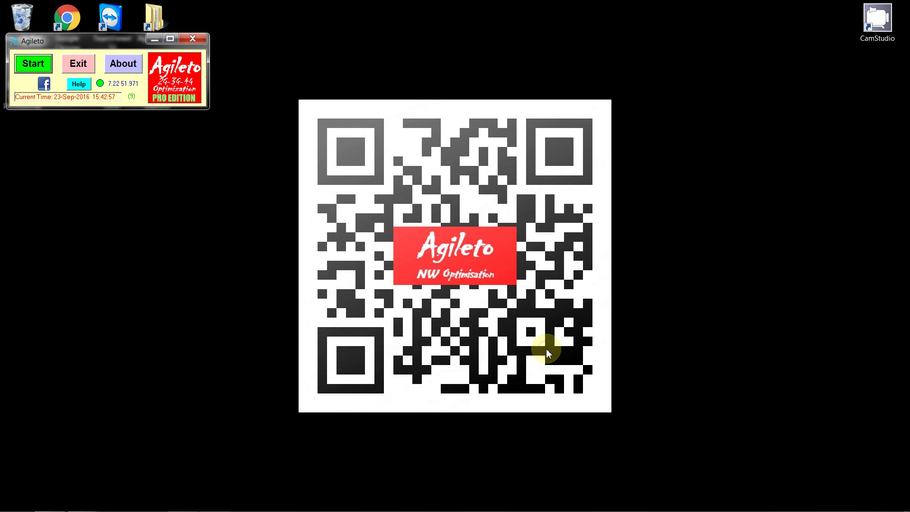
Step: Run module 1.4 to view the Mobile Networks (2G/3G/4G) in Google Earth and minimize the Agileto window
left_click(38, 63)
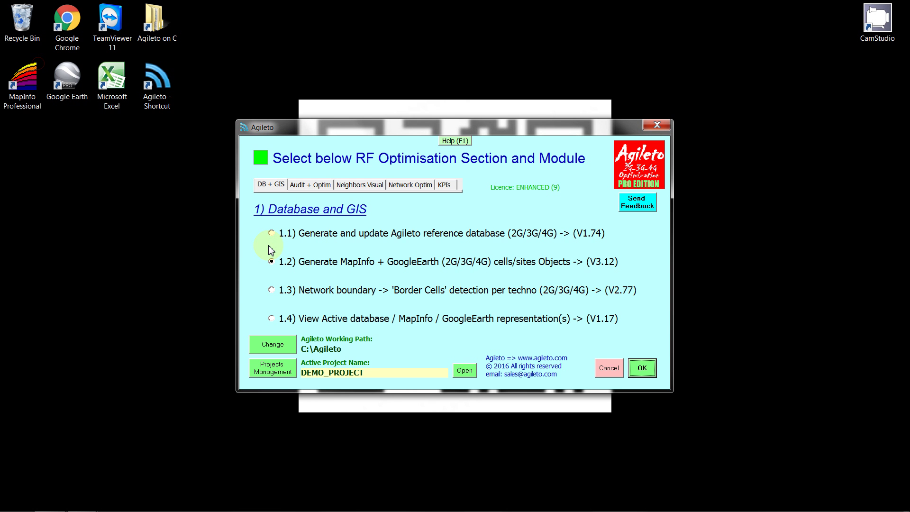
left_click(292, 318)
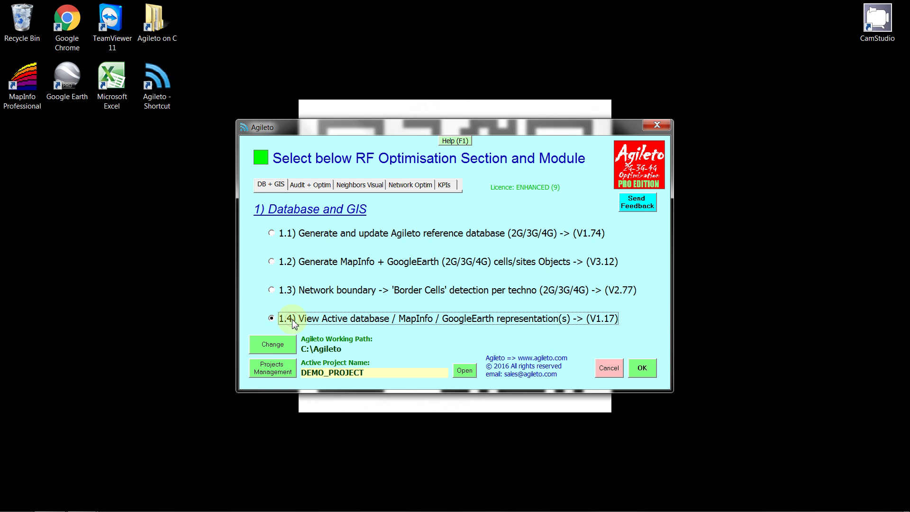
left_click(643, 368)
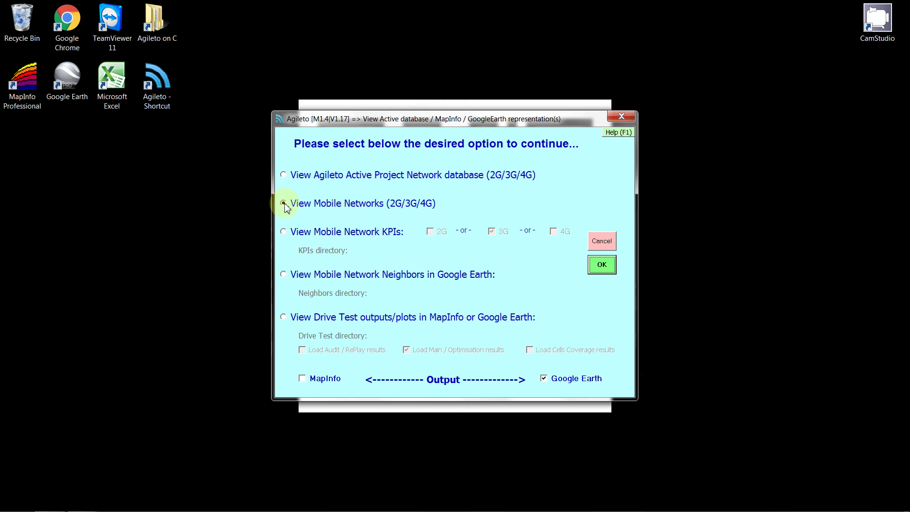
left_click(289, 205)
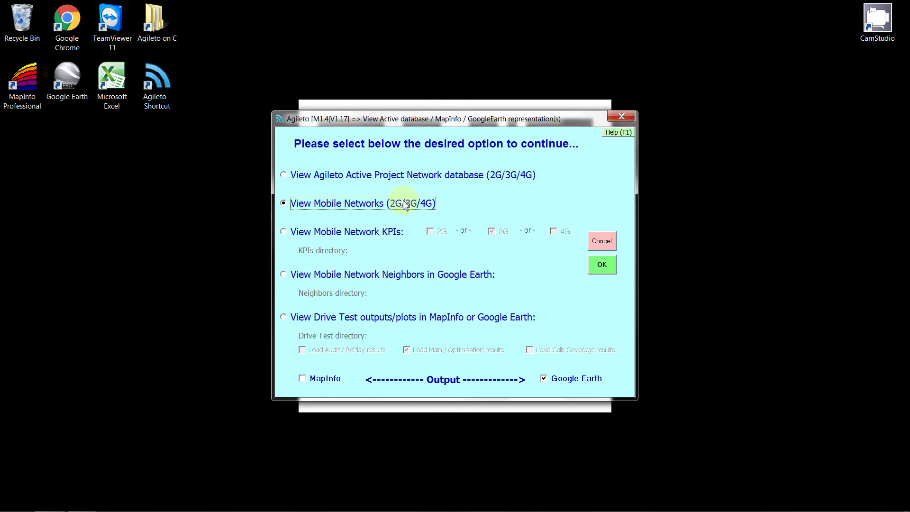
left_click(602, 266)
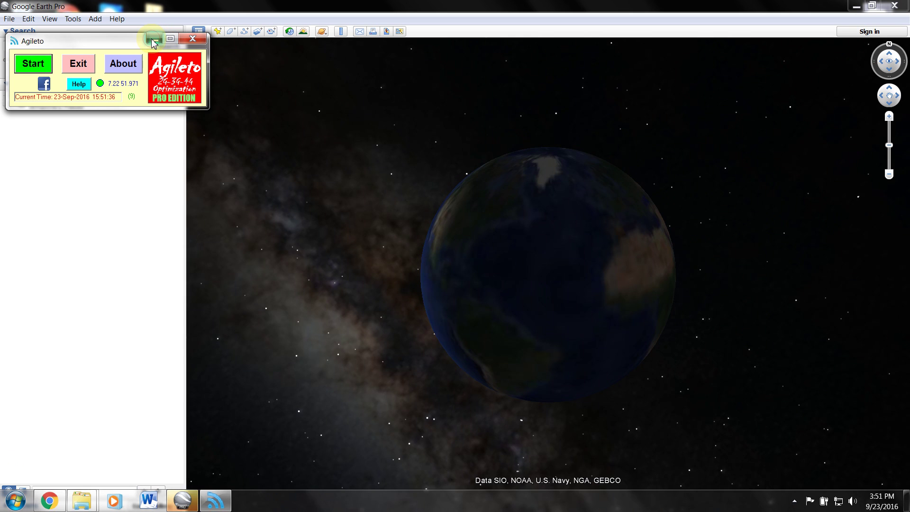
left_click(152, 38)
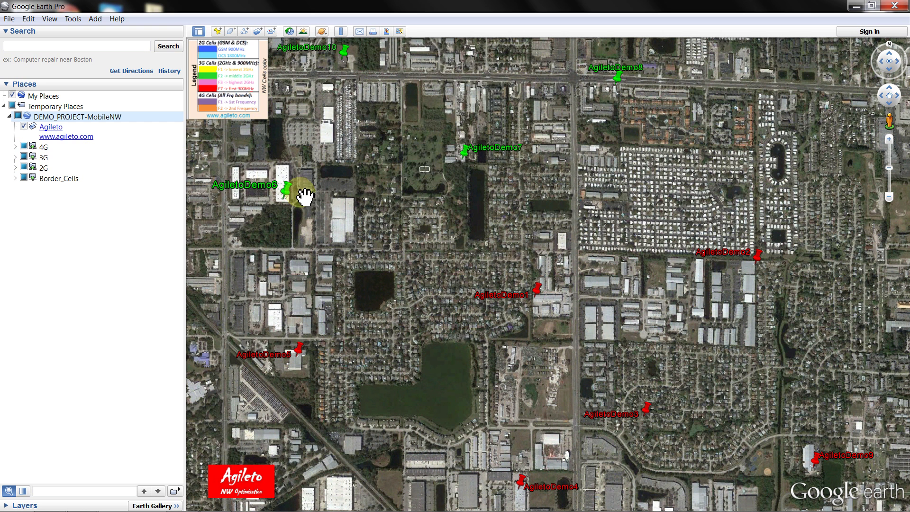
Step: Check the AgiletoDemo7 site details and show the full Cells_3G_F1 layer on the map, hiding Cells_3G_F7
left_click(466, 152)
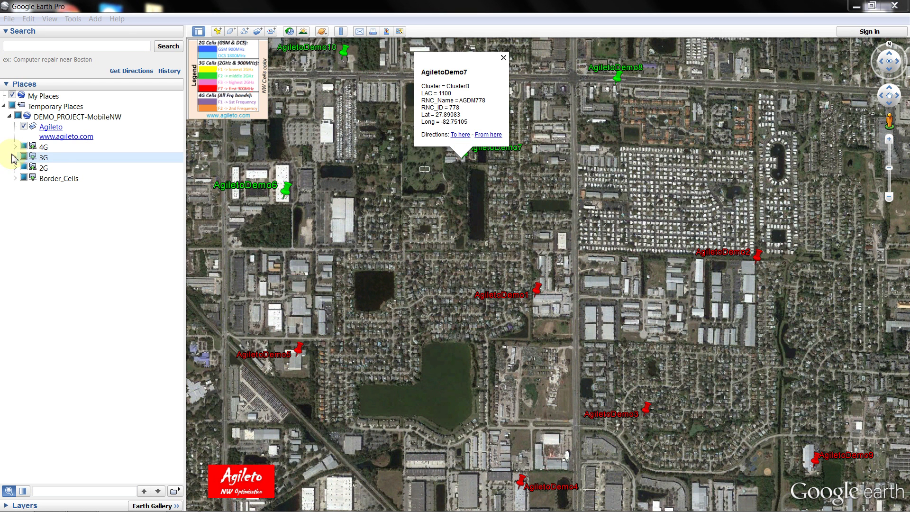
left_click(15, 157)
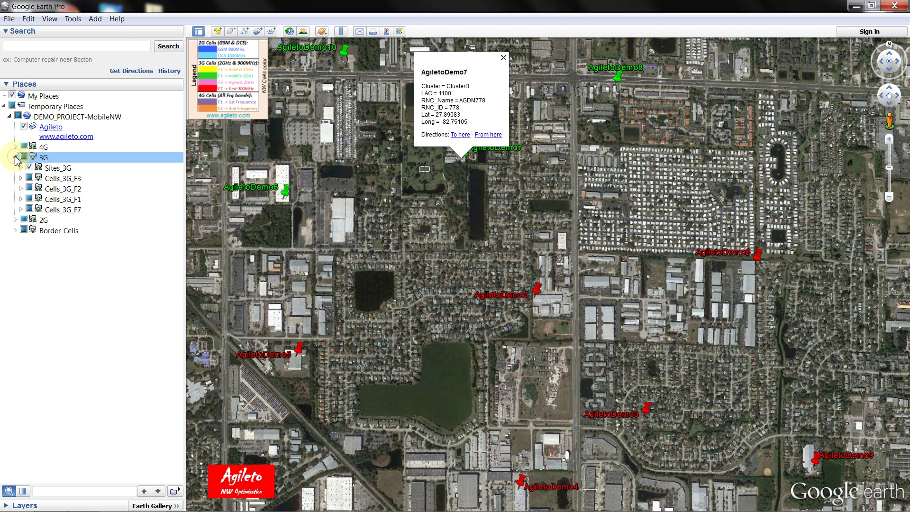
left_click(31, 210)
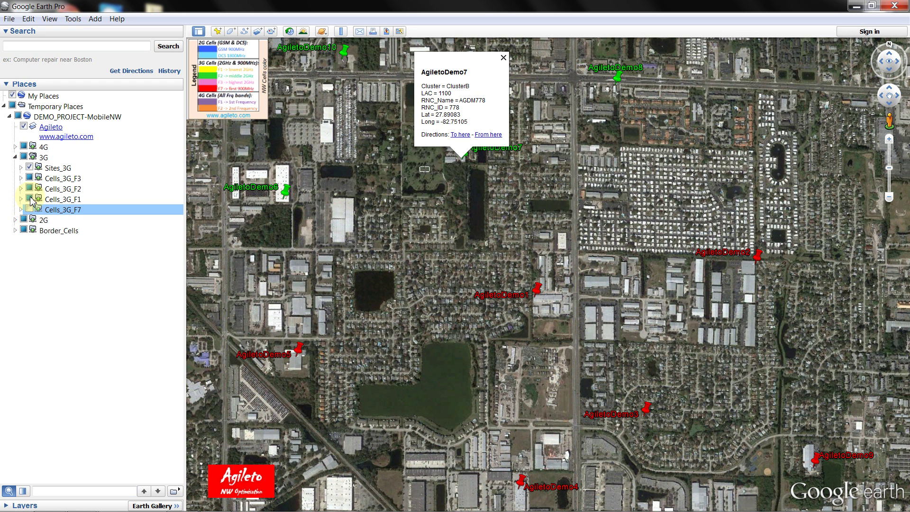
left_click(31, 201)
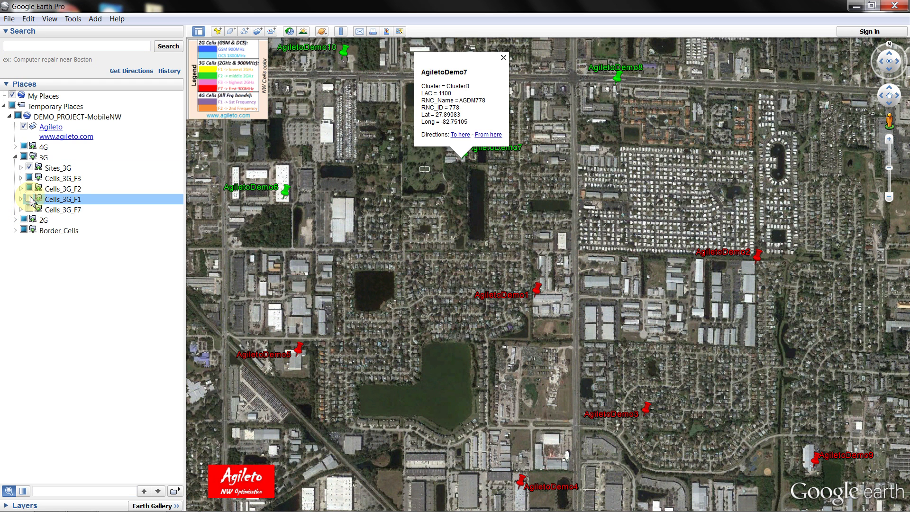
left_click(32, 201)
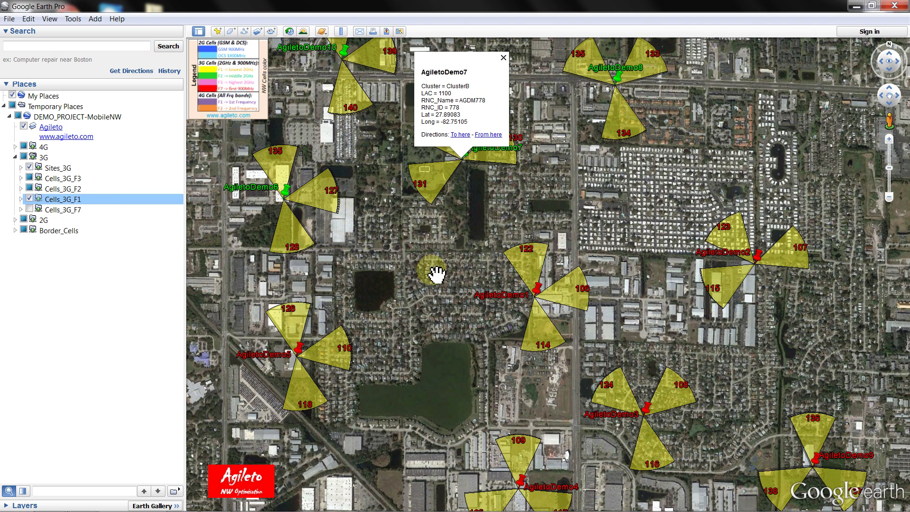
scroll(436, 274, "down", 2)
left_click(428, 242)
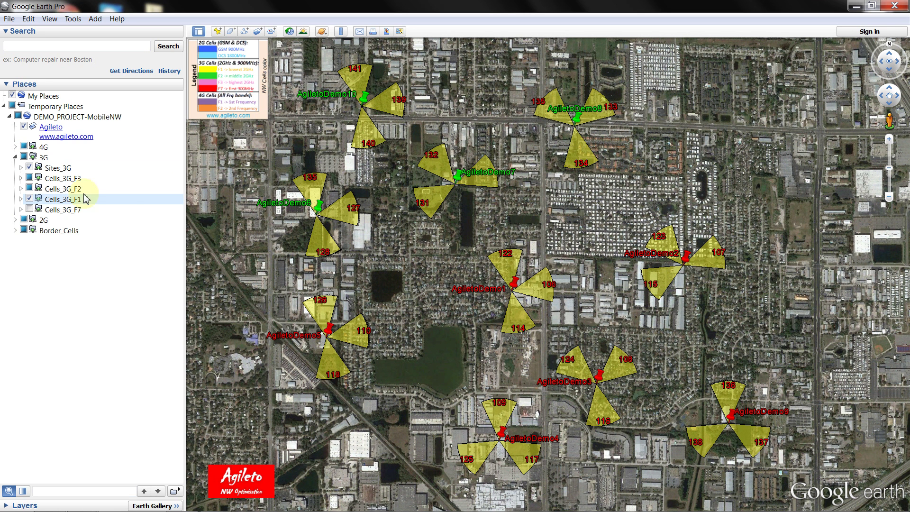
Step: Try hiding the PSCs and the Cells3G sectors of Cells_3G_F1 in turn, showing each again after its trial
left_click(21, 200)
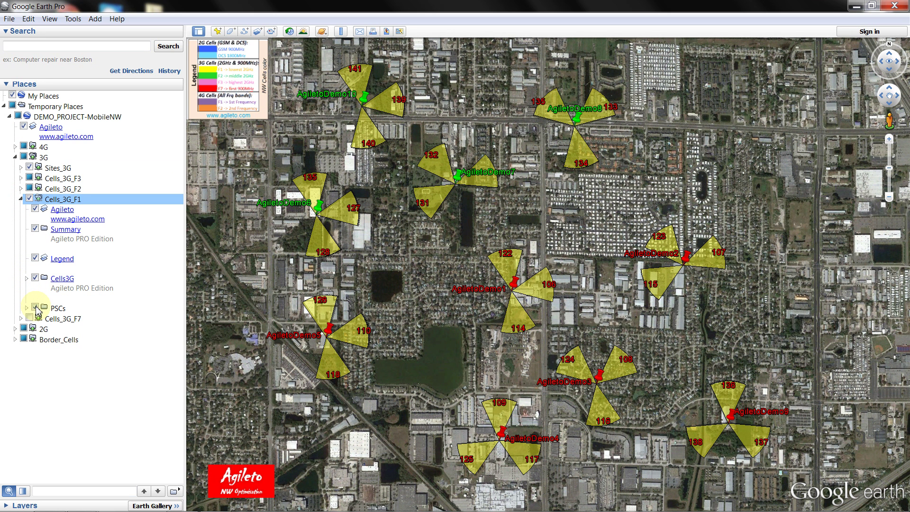
left_click(36, 308)
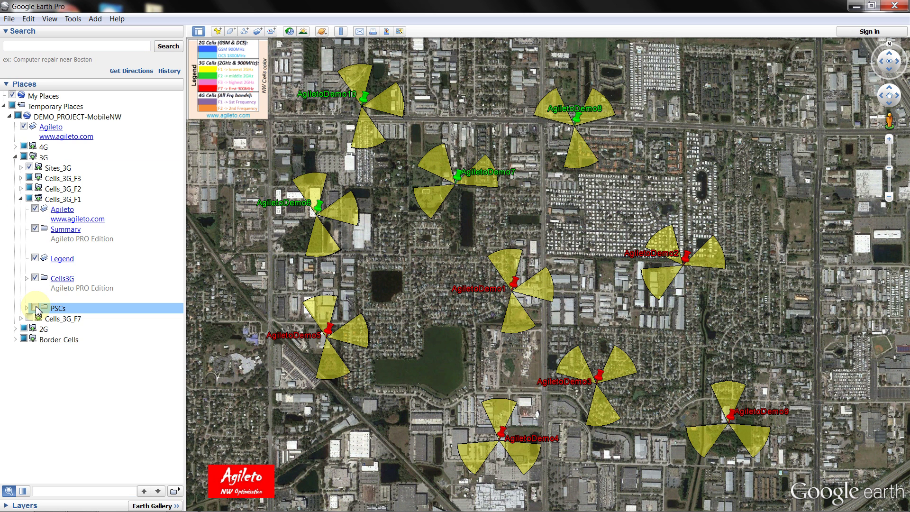
left_click(36, 307)
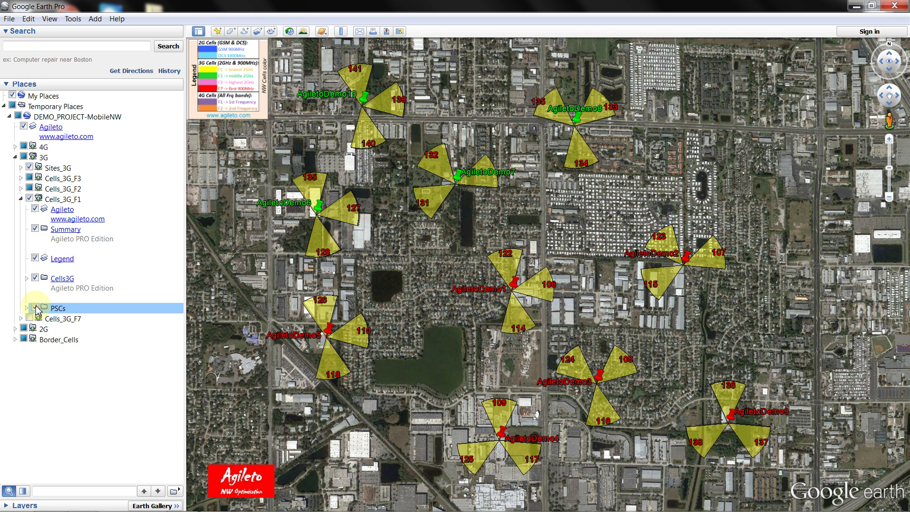
left_click(35, 278)
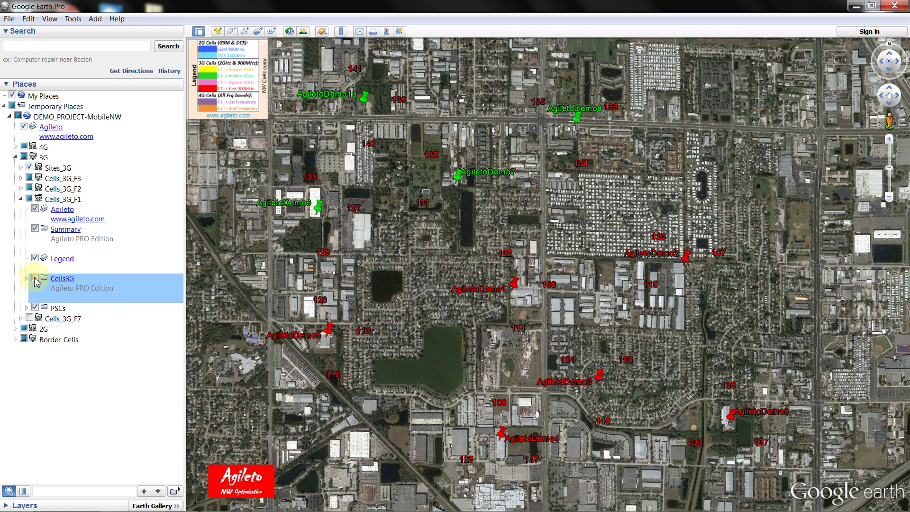
left_click(35, 278)
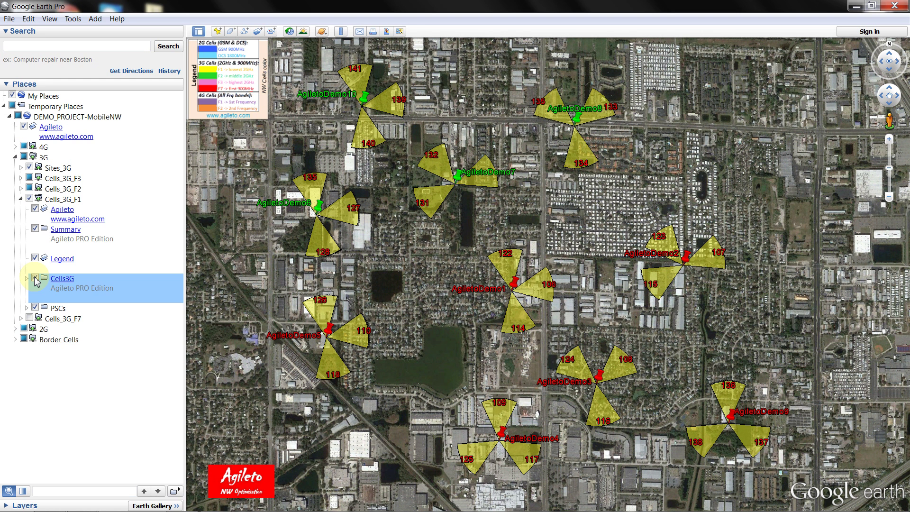
left_click(21, 199)
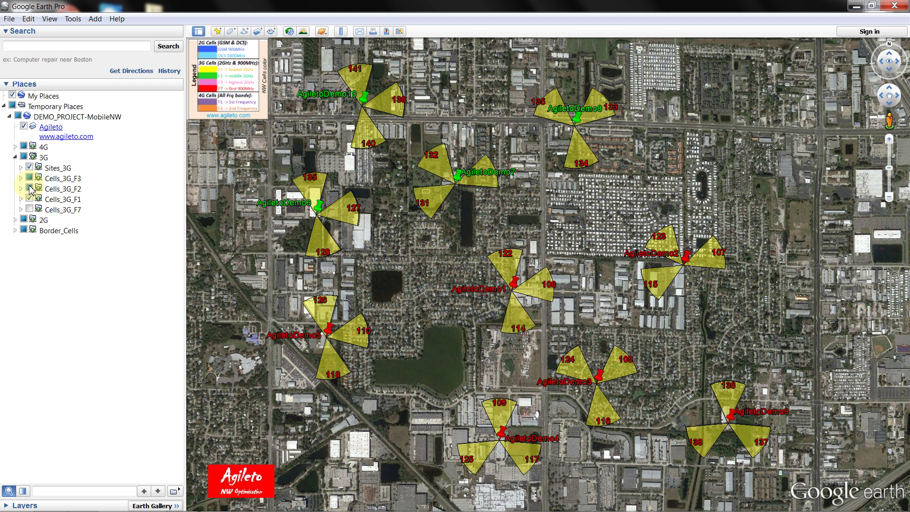
Step: Show the Cells_3G_F2 sectors on the map and hide their PSCs labels
left_click(30, 188)
left_click(30, 188)
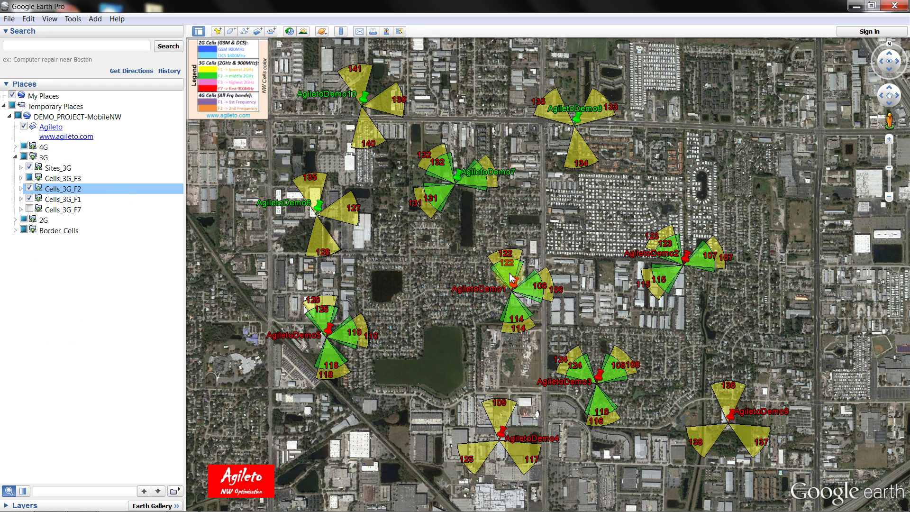
left_click(21, 189)
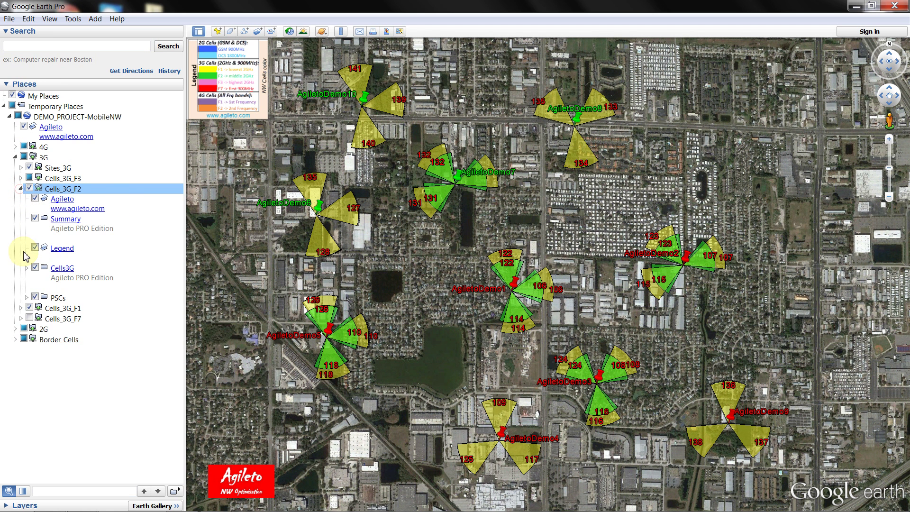
left_click(36, 298)
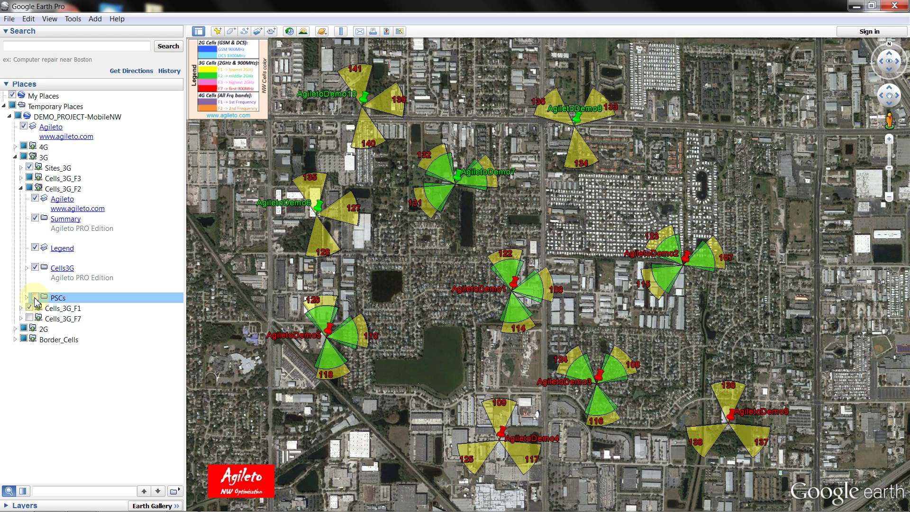
Step: Show the Cells3G sectors of the Cells_3G_F3 and Cells_3G_F7 layers
left_click(21, 178)
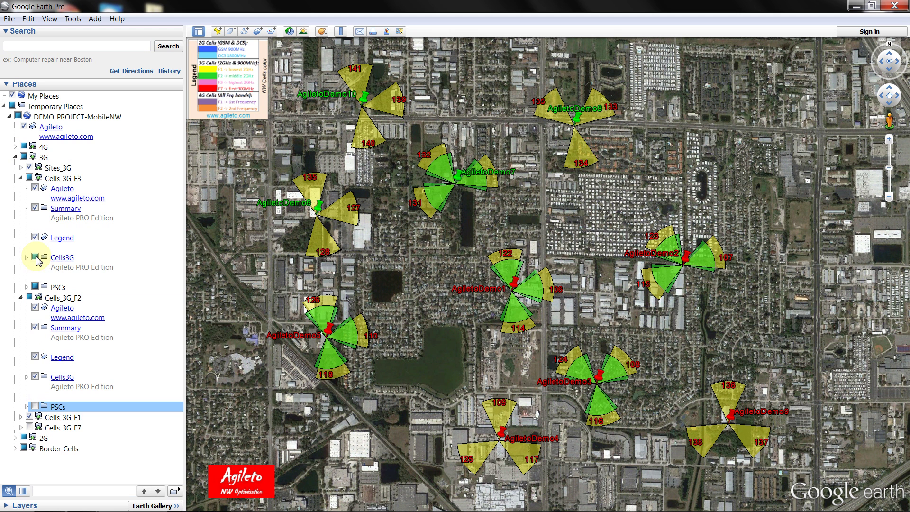
left_click(36, 258)
left_click(36, 258)
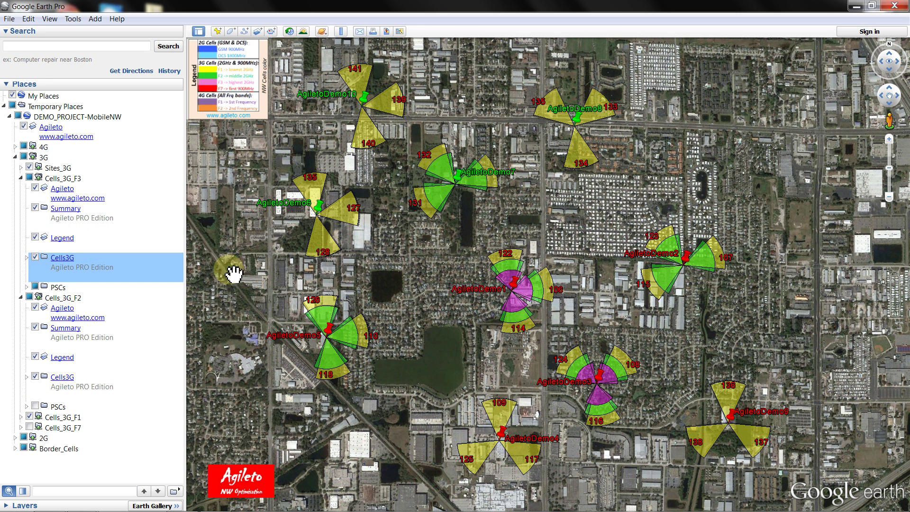
left_click(21, 178)
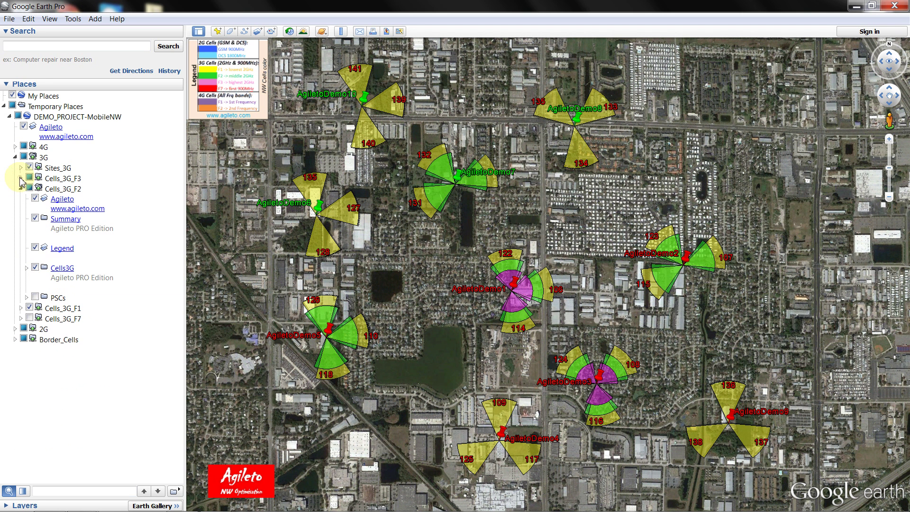
left_click(21, 189)
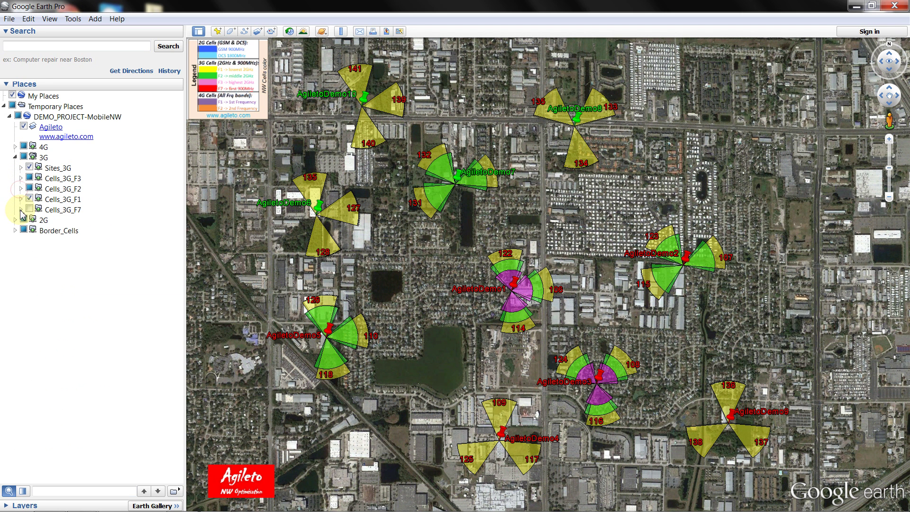
left_click(21, 210)
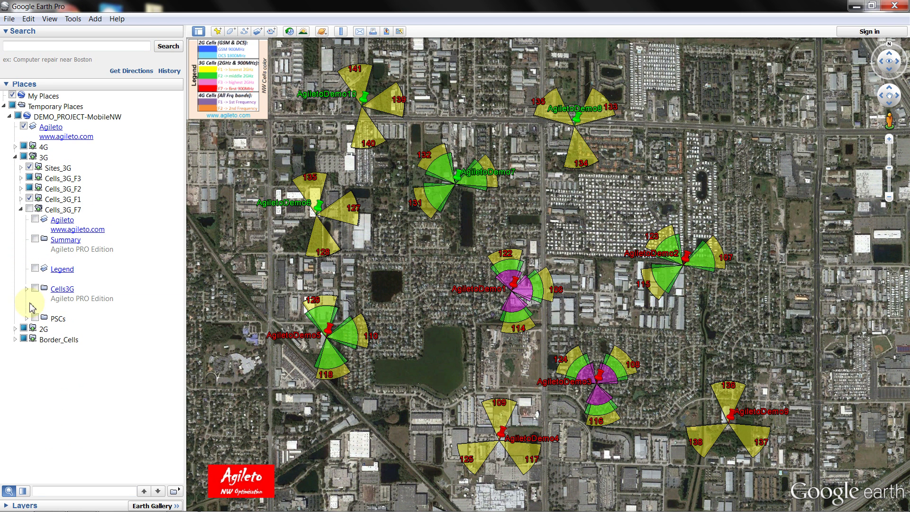
left_click(36, 288)
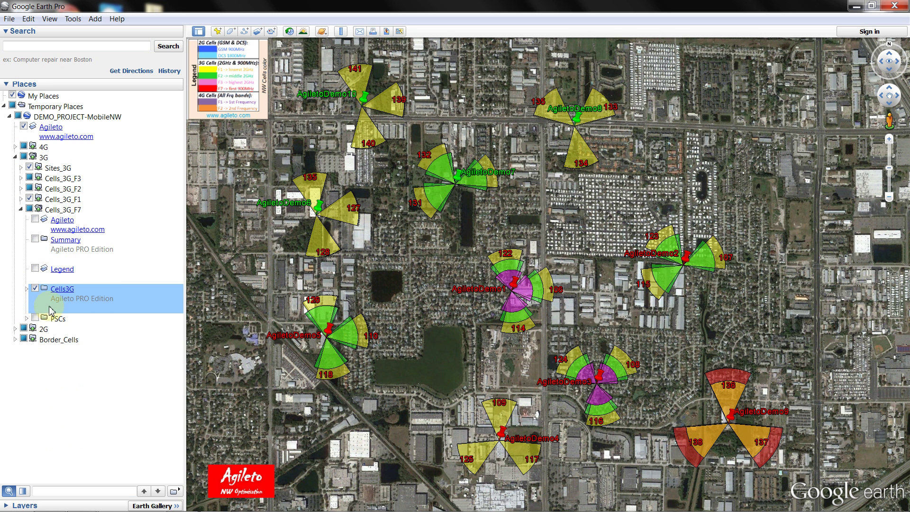
Step: Inspect the details of cells AgiletoF7Demo9-X and AgiletoDemo2-Y, an AgiletoDemo10 sector and the three F3 sectors of AgiletoDemo1, and collapse the 3G folder
left_click(733, 379)
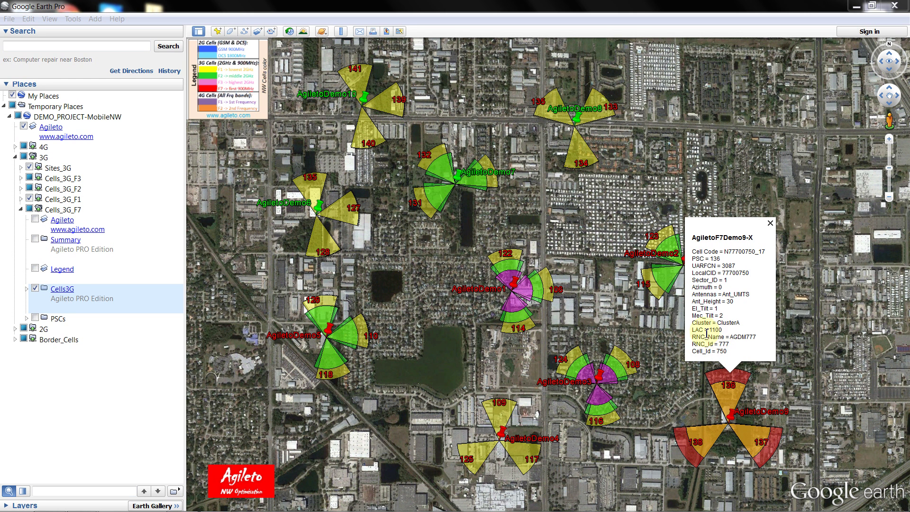
left_click(653, 291)
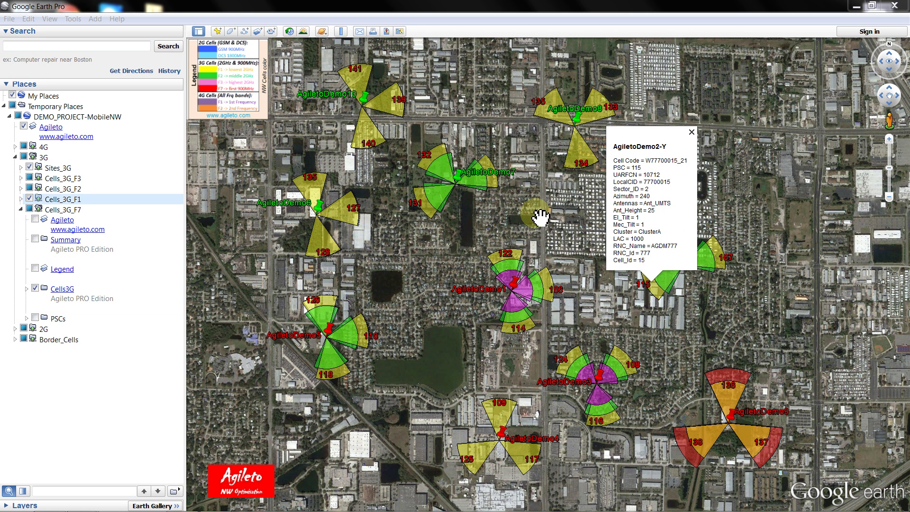
left_click(368, 136)
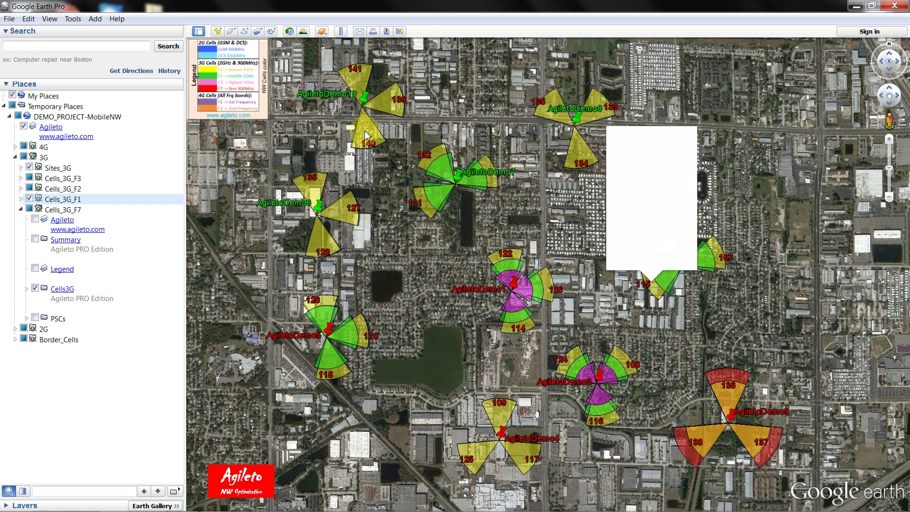
left_click(512, 279)
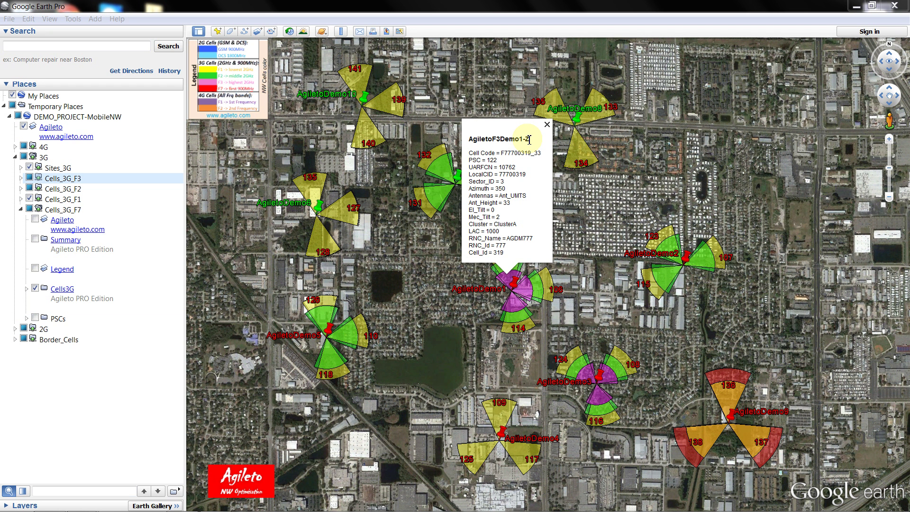
left_click(529, 290)
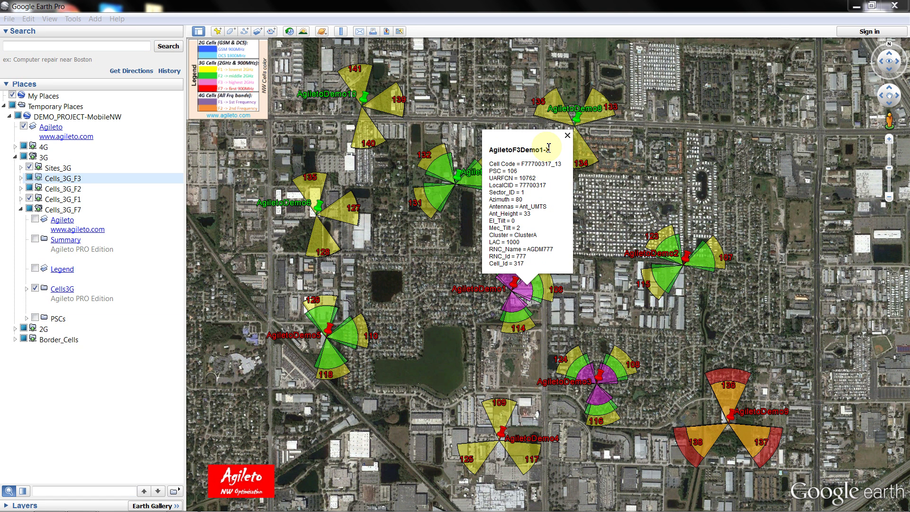
left_click(521, 311)
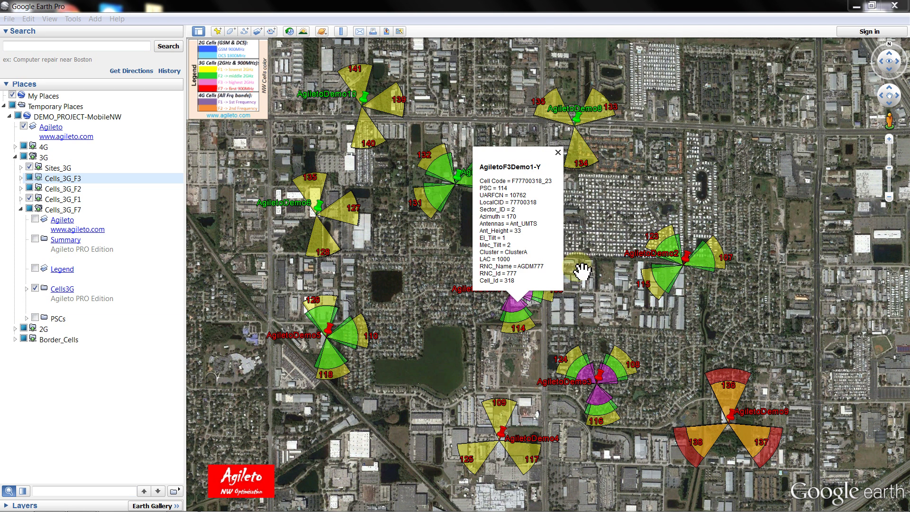
left_click(595, 259)
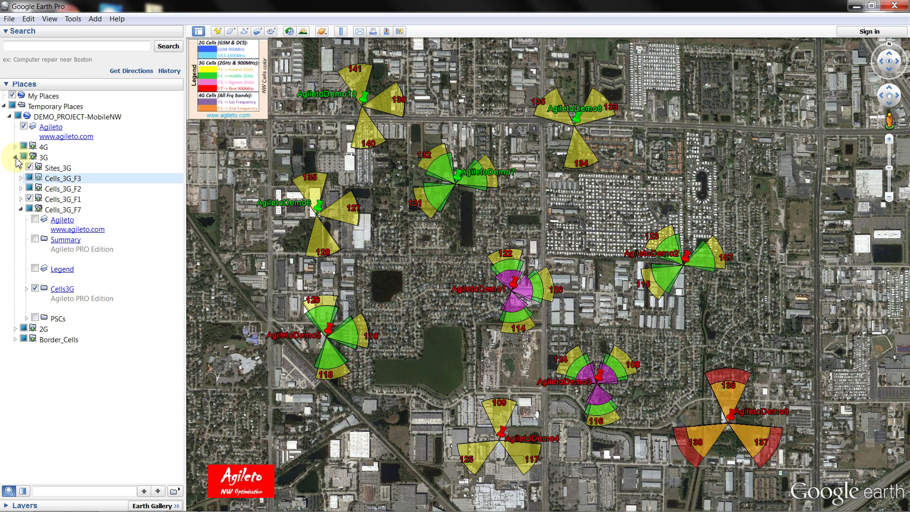
left_click(15, 157)
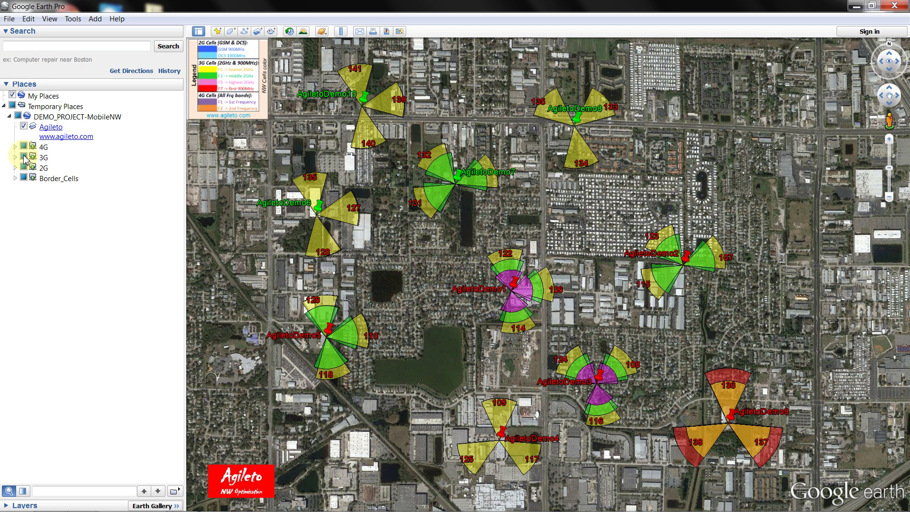
Step: Hide the 3G layers, expand the 4G folder and show all its sites and cells on the map
left_click(25, 158)
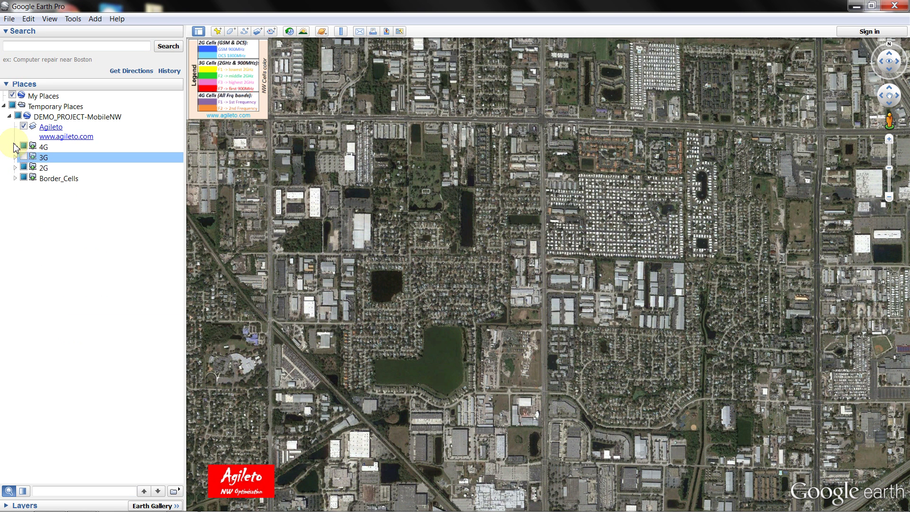
left_click(14, 147)
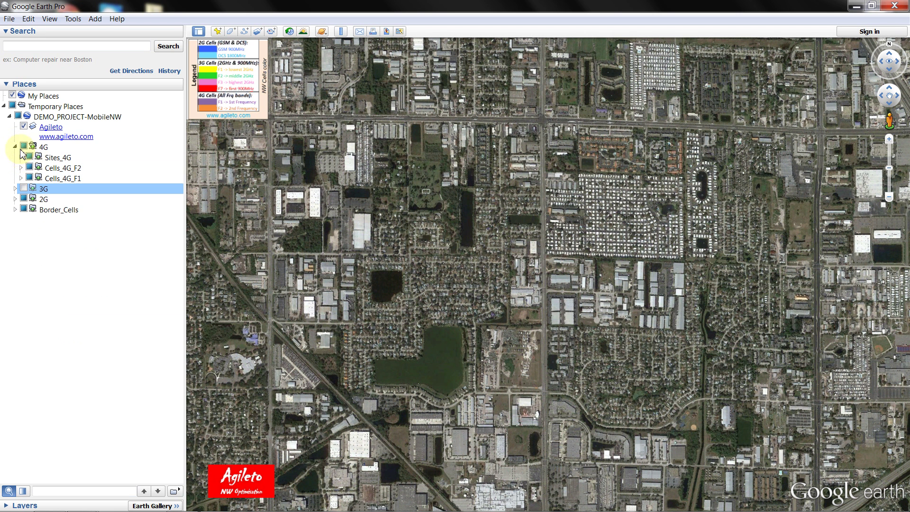
left_click(23, 147)
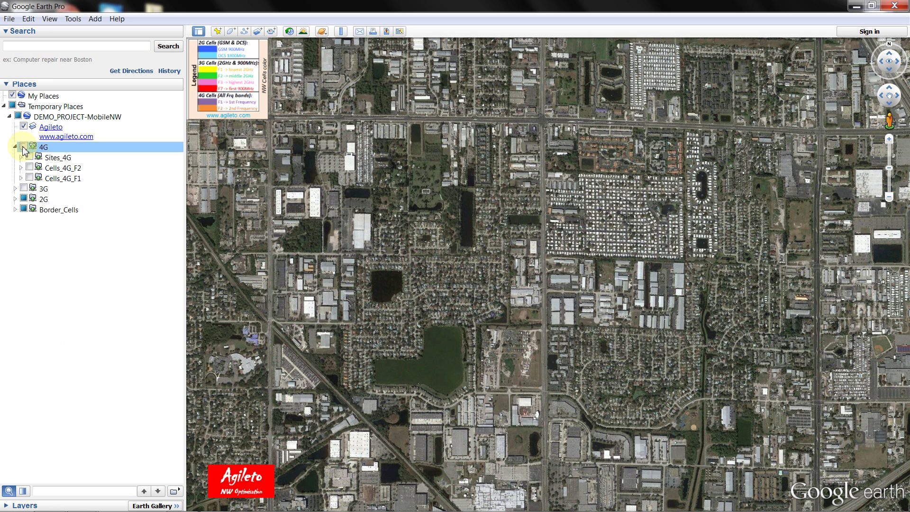
left_click(23, 148)
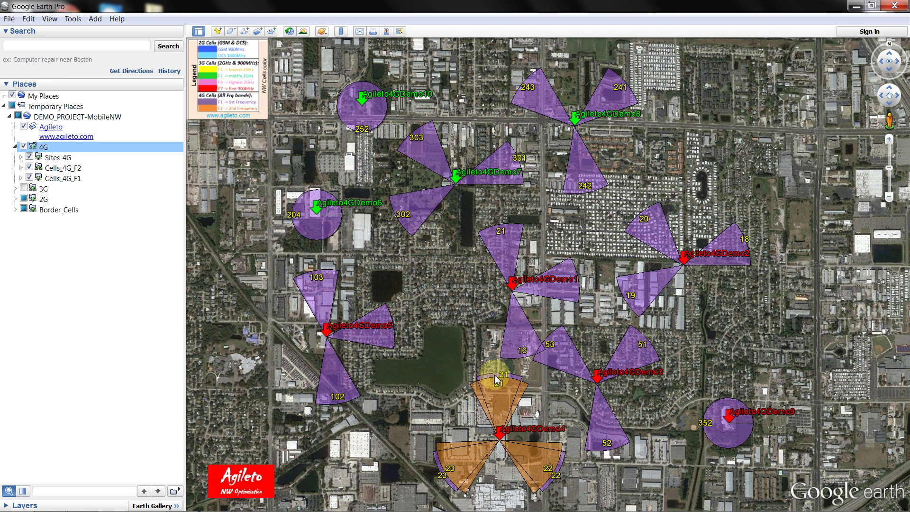
Step: Inspect the details of cell Agileto4GDemo1-Z and the cell radius definitions in the Cells4G description of Cells_4G_F1
left_click(505, 245)
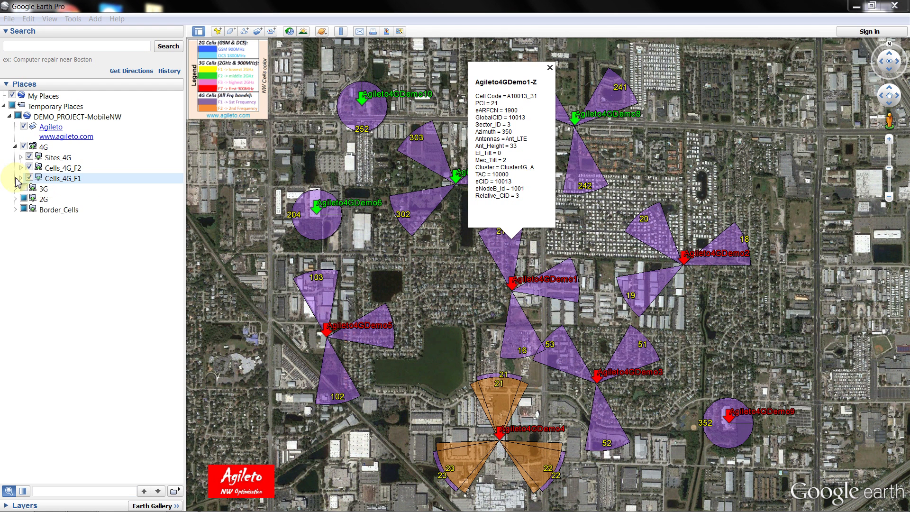
left_click(20, 178)
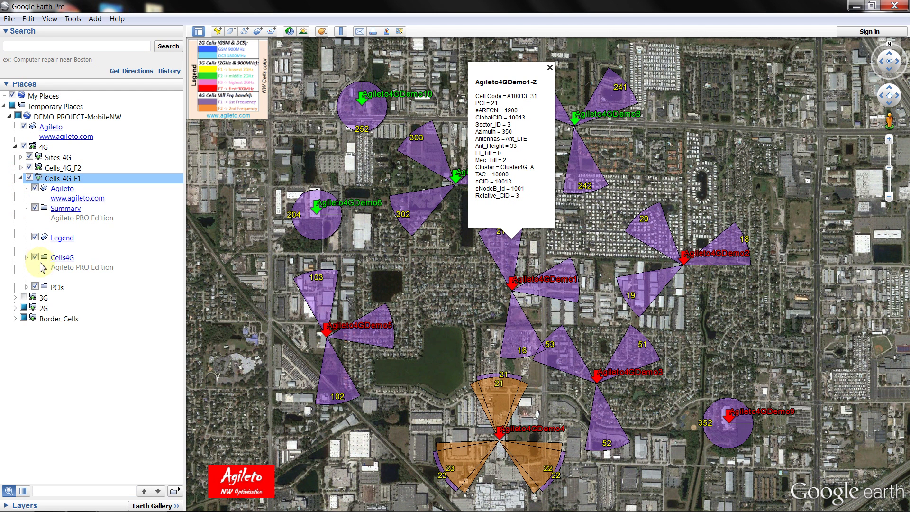
left_click(27, 258)
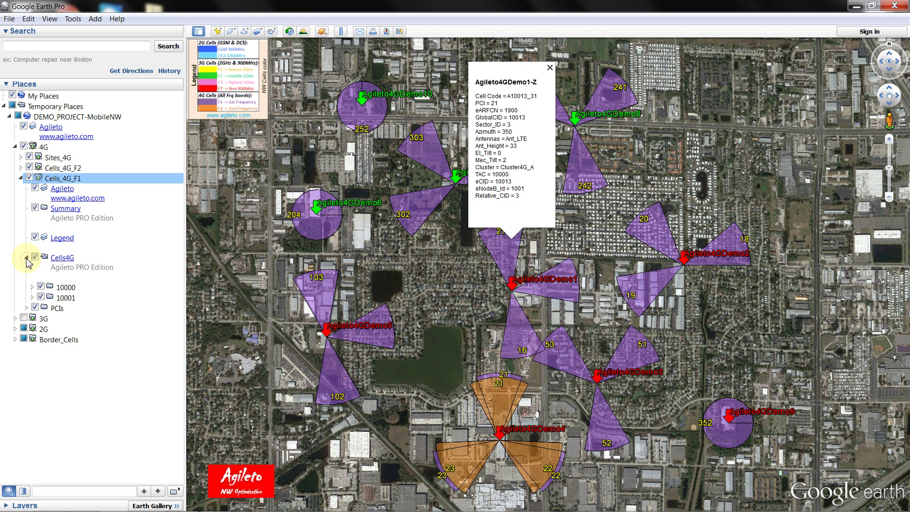
left_click(63, 260)
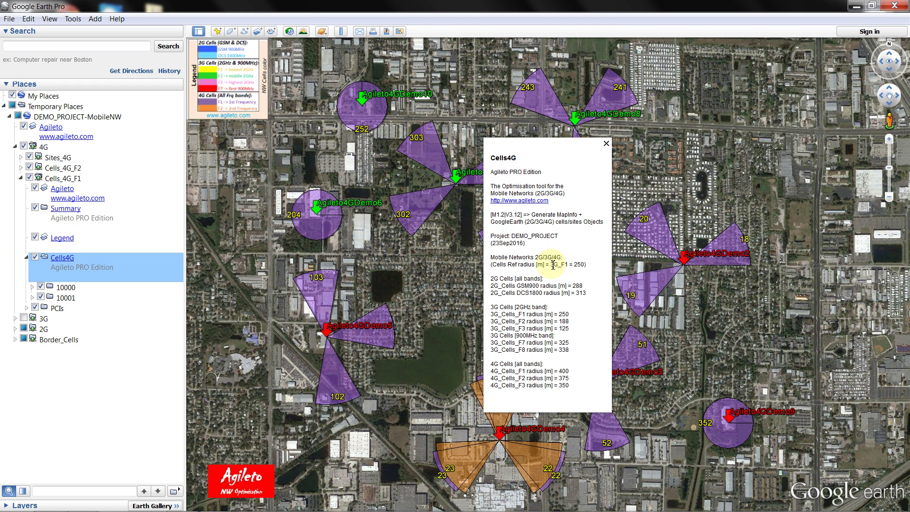
double_click(582, 265)
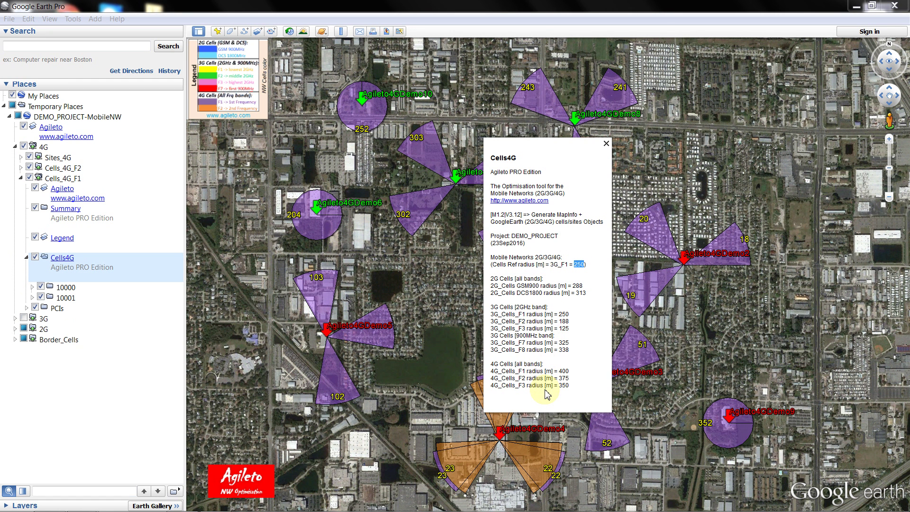
left_click(59, 260)
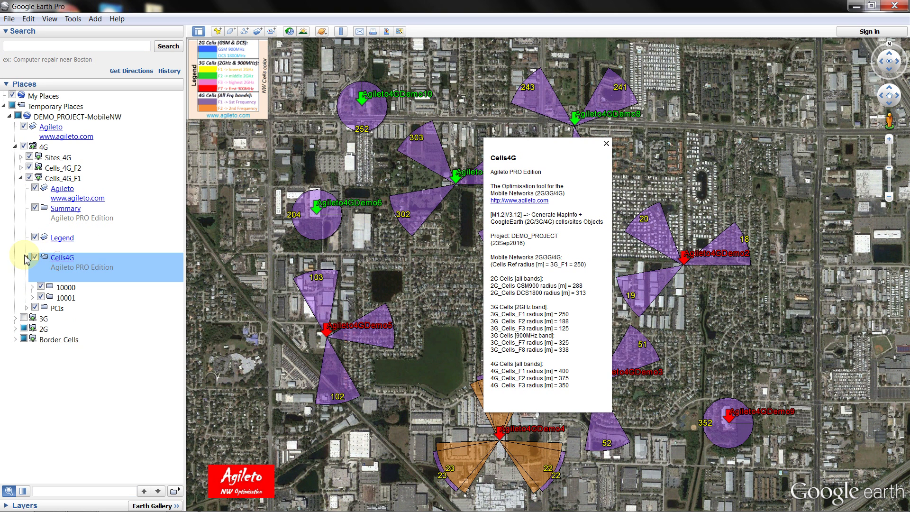
left_click(64, 287)
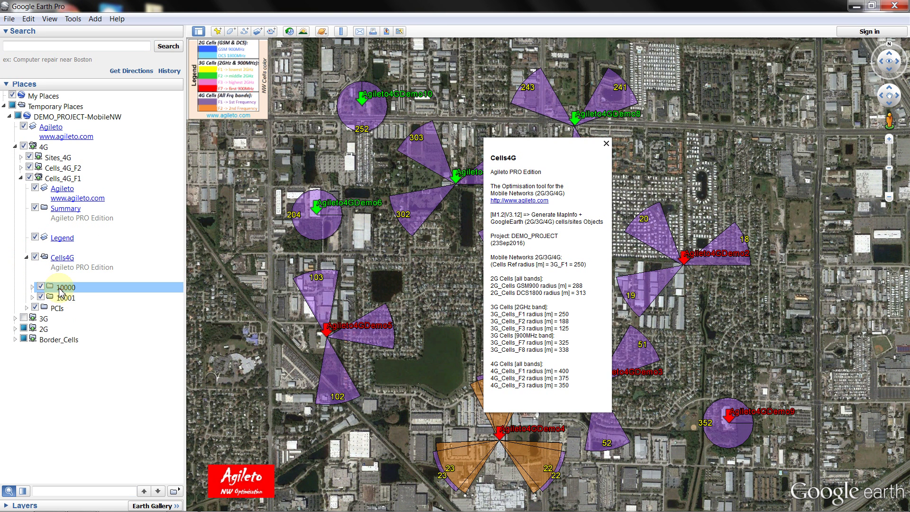
left_click(606, 143)
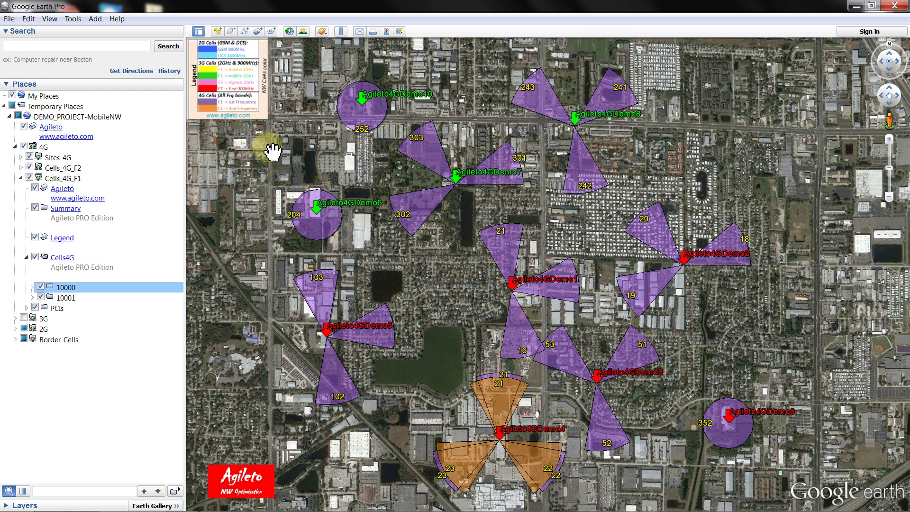
Step: Expand group 10000 of Cells4G and inspect the details of its cells from Agileto4GDemo1-X through Agileto4GDemo2-Y
left_click(33, 288)
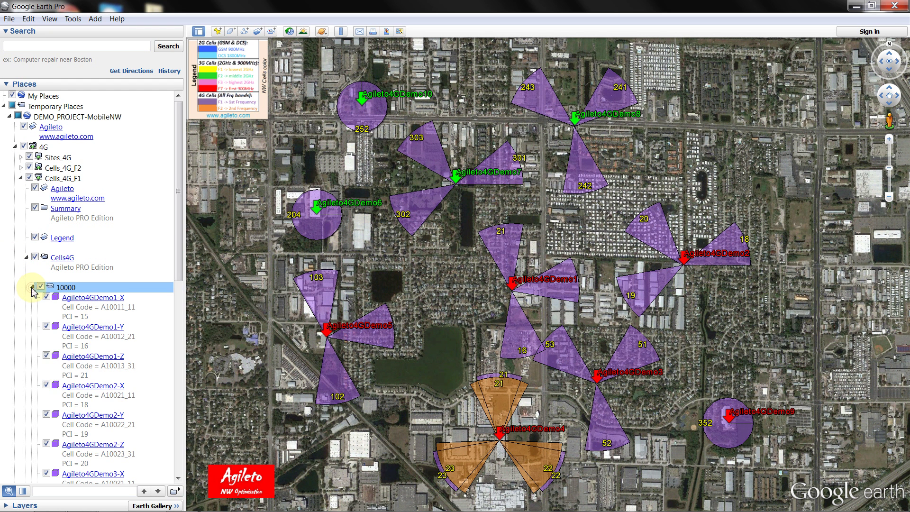
left_click(88, 298)
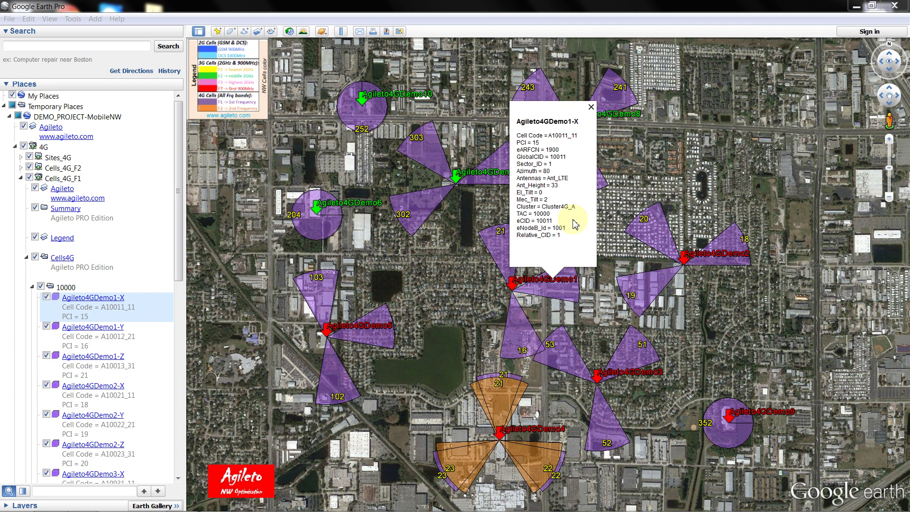
left_click(105, 333)
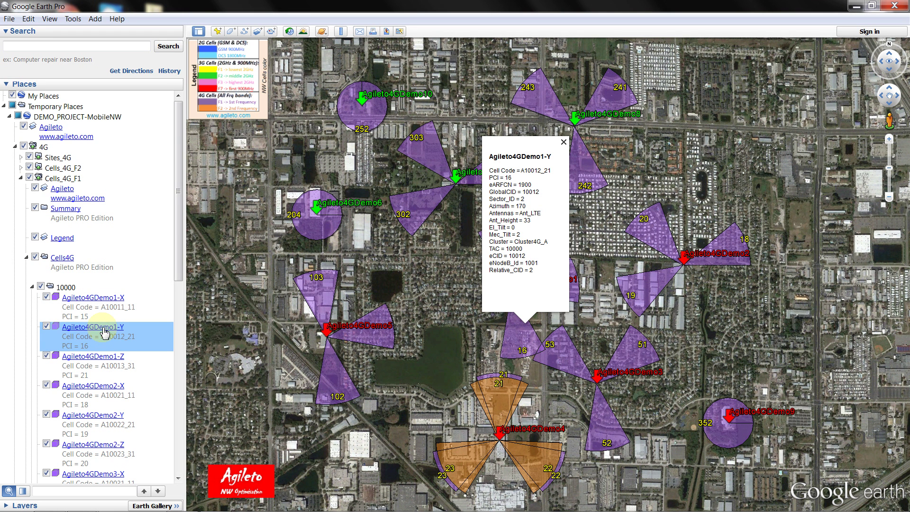
scroll(104, 331, "down", 1)
left_click(101, 329)
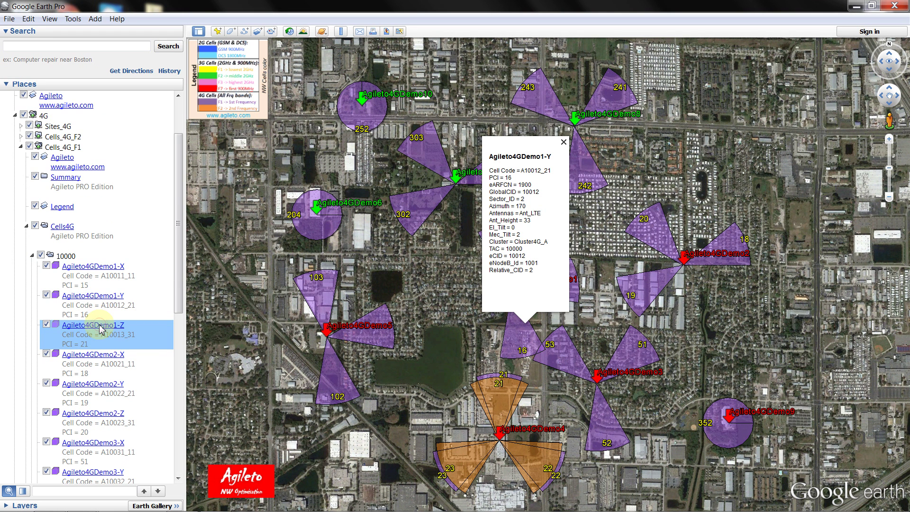
left_click(97, 359)
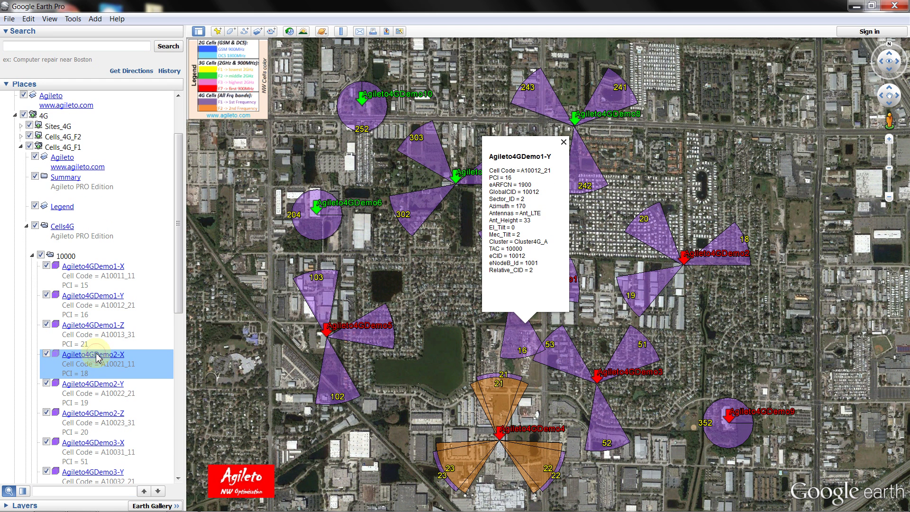
left_click(99, 388)
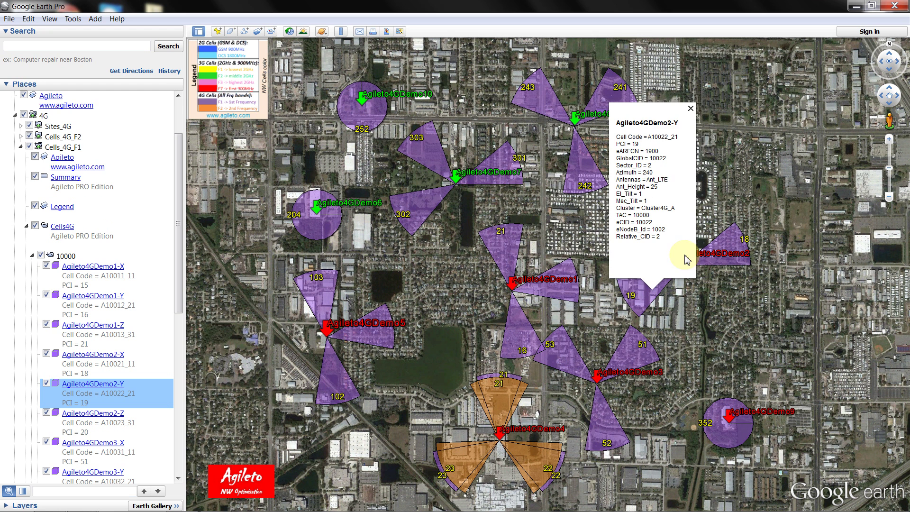
left_click(690, 109)
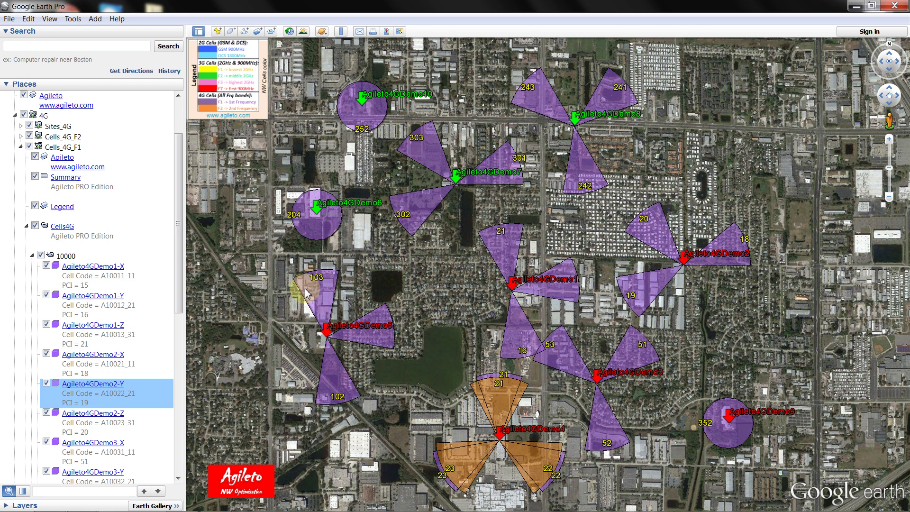
Step: Collapse group 10000 and try hiding the Cells4G sectors of Cells_4G_F1, showing them again after the trial
left_click(32, 257)
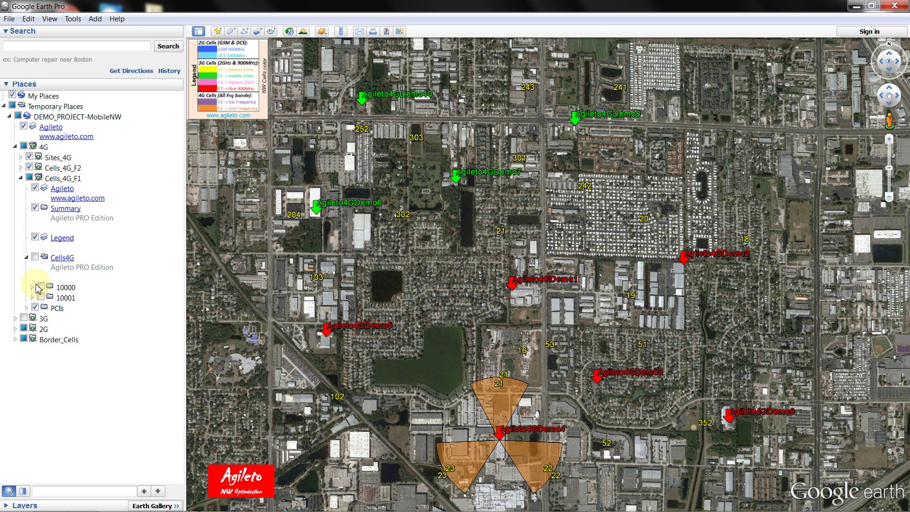
left_click(35, 258)
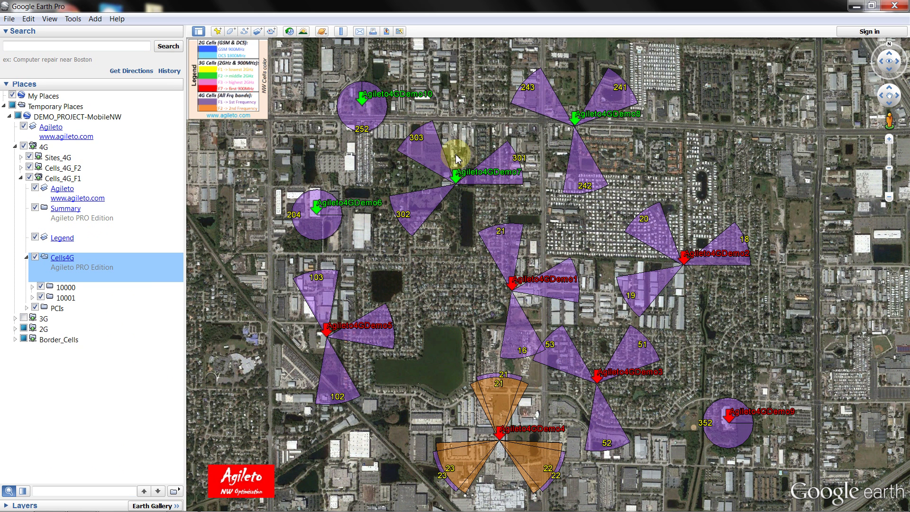
Step: Inspect the details of sites Agileto4GDemo1, Demo2, Demo9, Demo7 and Demo6, highlighting the TAC of Demo1 and Demo7
left_click(514, 284)
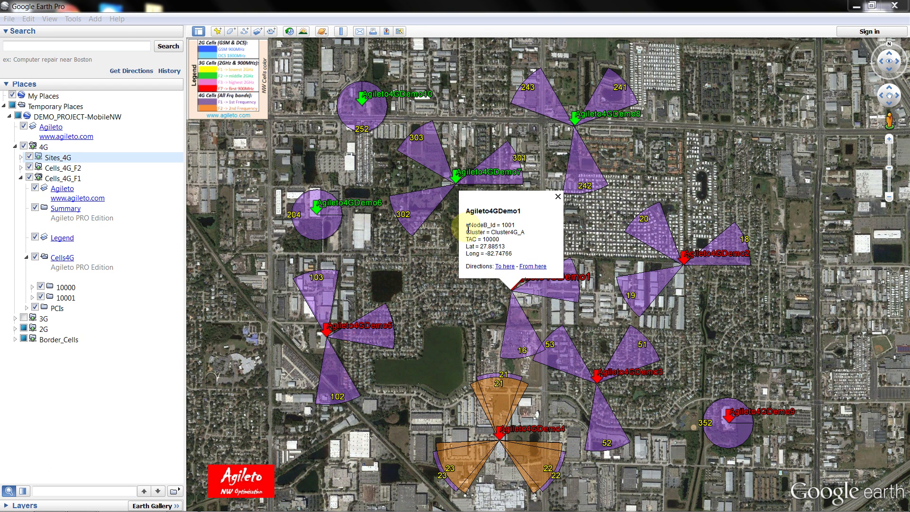
left_click_drag(468, 240, 499, 240)
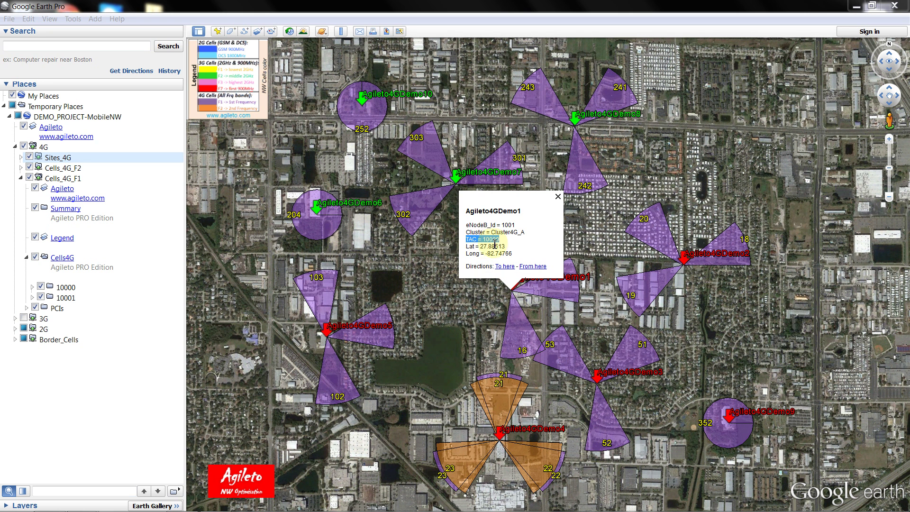
left_click(687, 263)
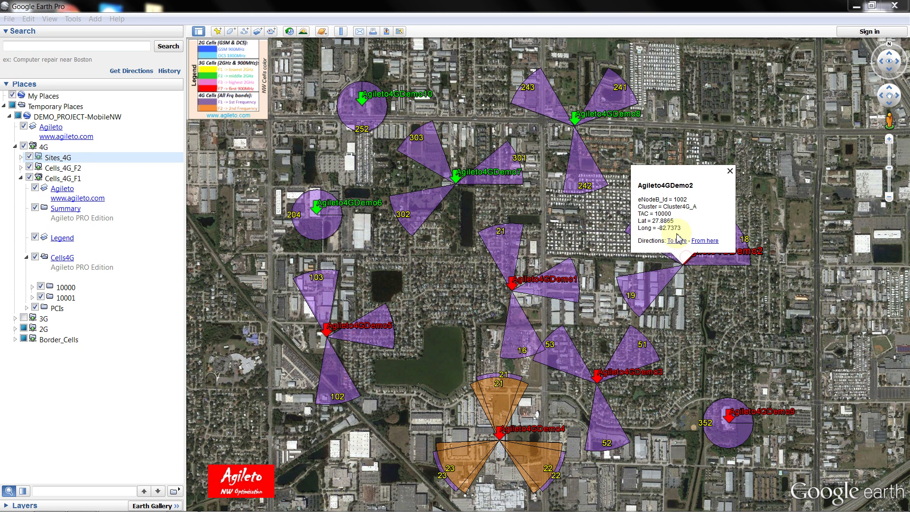
left_click(729, 417)
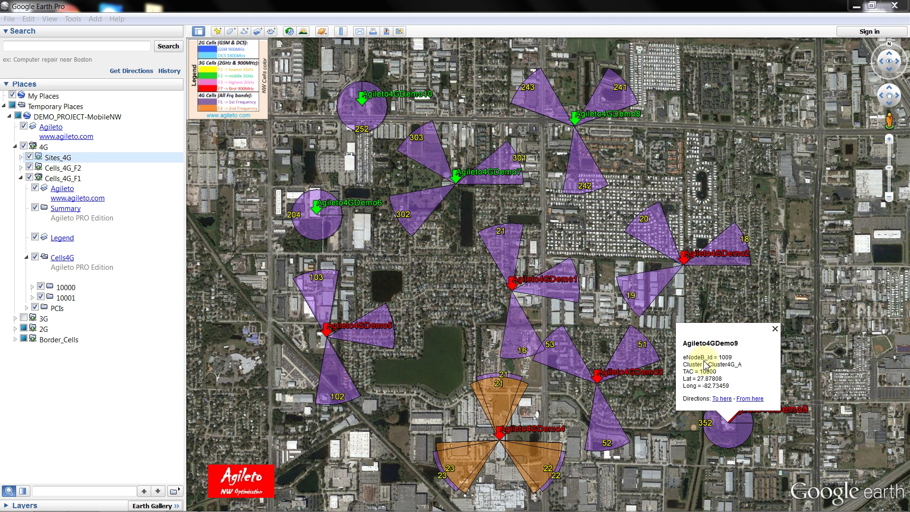
left_click(456, 176)
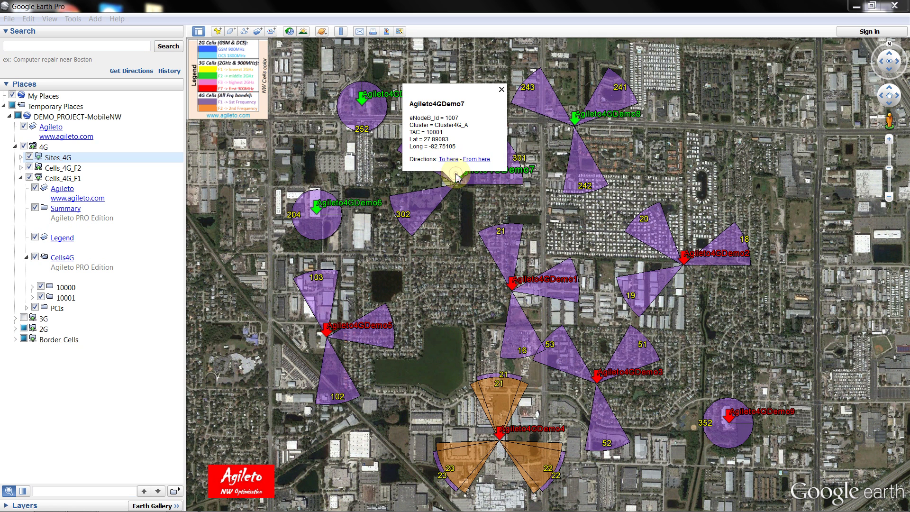
left_click_drag(450, 132, 409, 131)
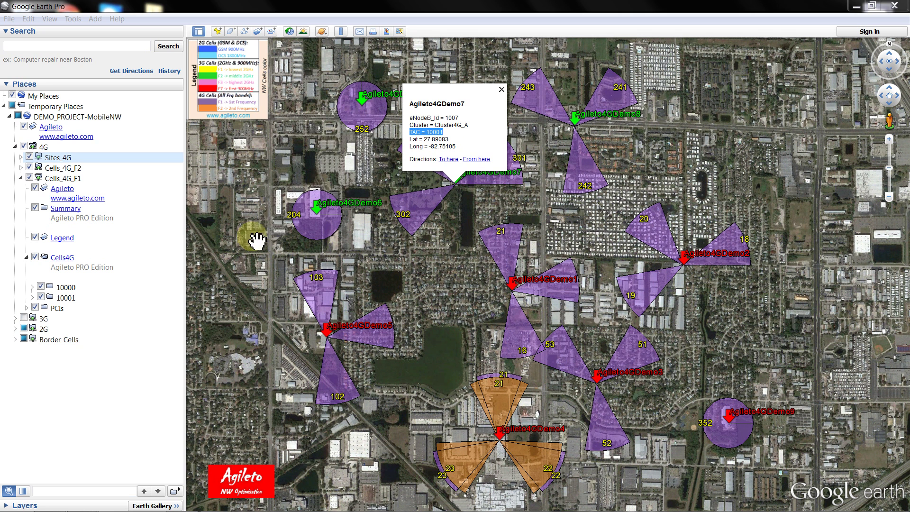
left_click(316, 211)
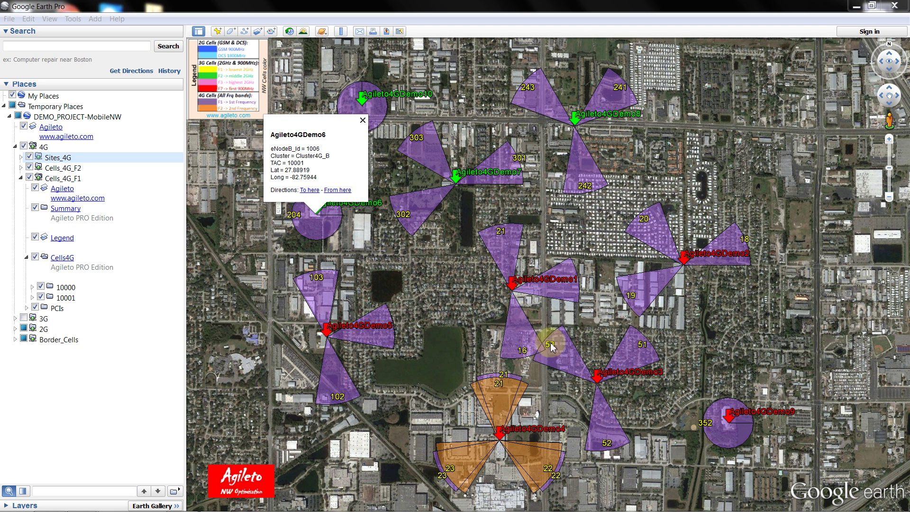
Step: Collapse Cells_4G_F1, hide all 4G layers, expand the 2G folder and show the complete Sites_2G layer
left_click(21, 179)
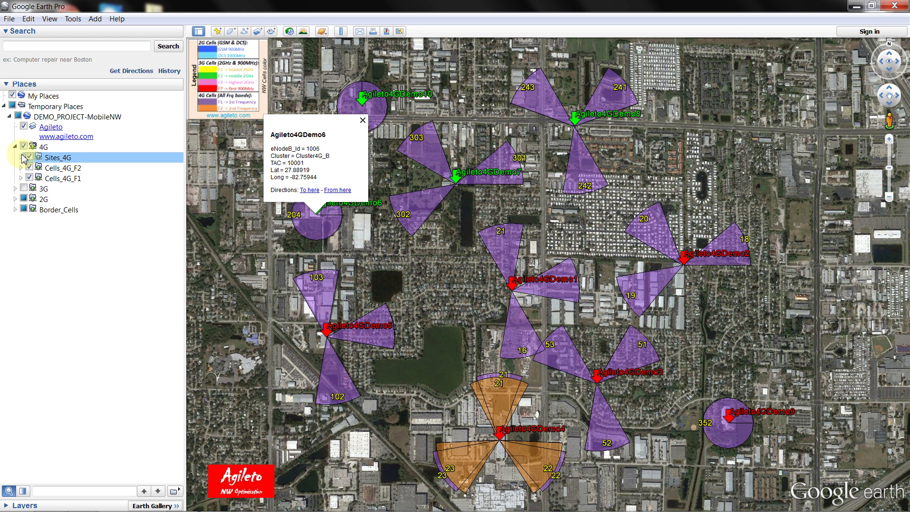
left_click(15, 200)
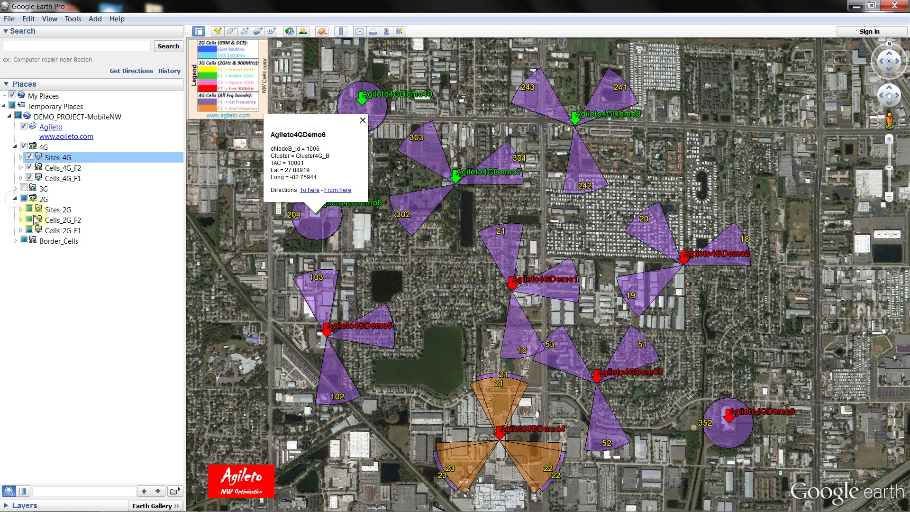
left_click(23, 146)
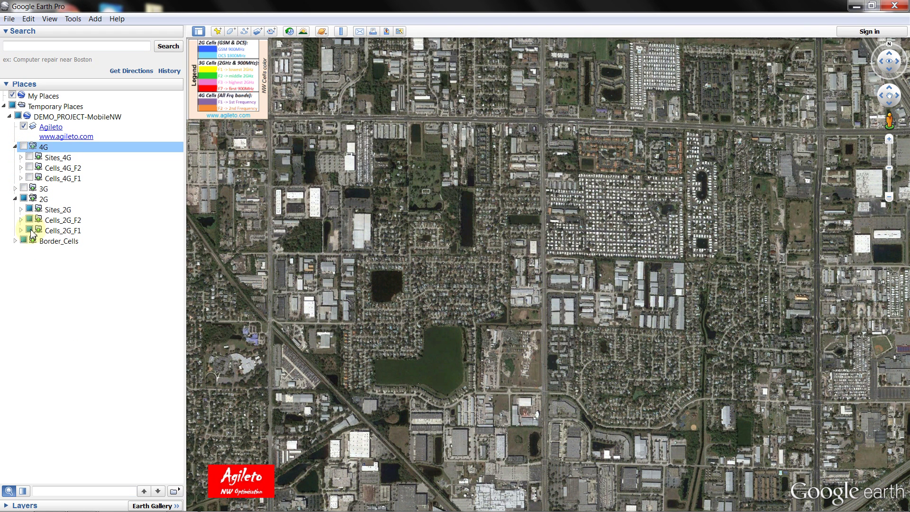
left_click(29, 210)
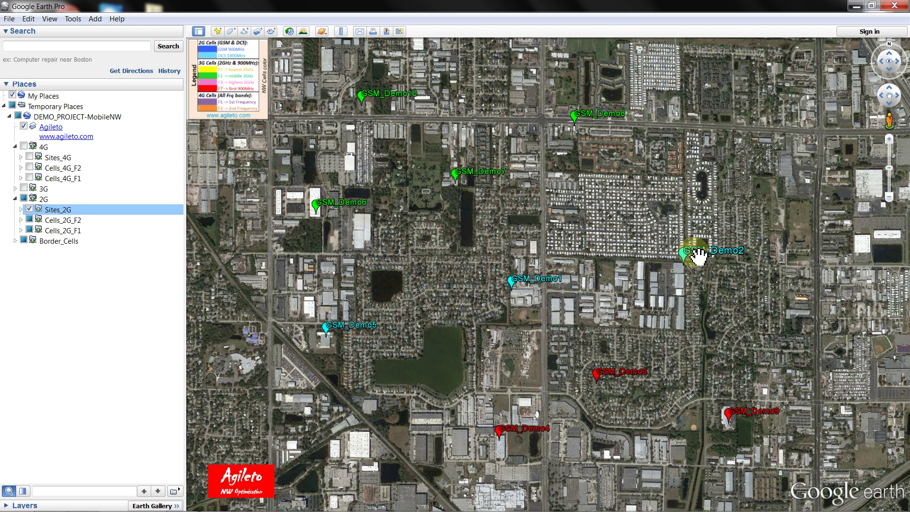
Step: Inspect the details of 2G sites GSM_Demo5 and GSM_Demo1, highlighting the LAC of GSM_Demo1
left_click(328, 326)
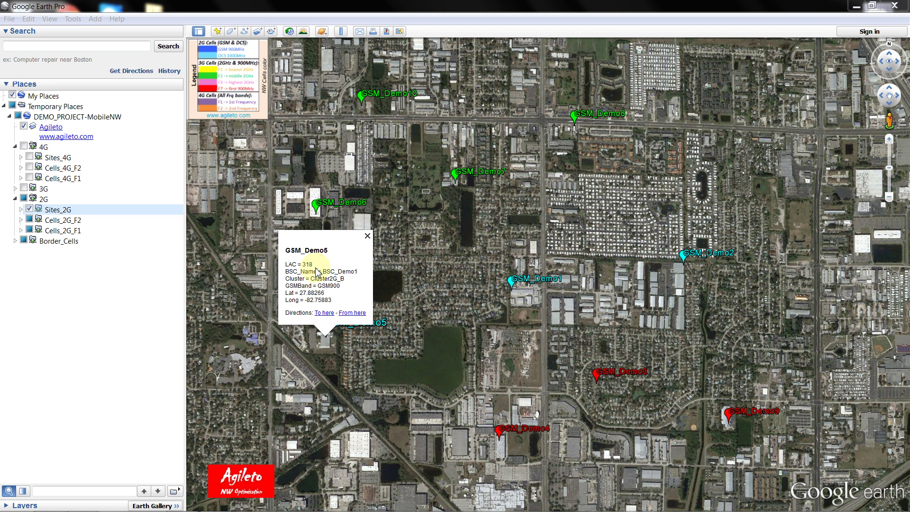
left_click(512, 282)
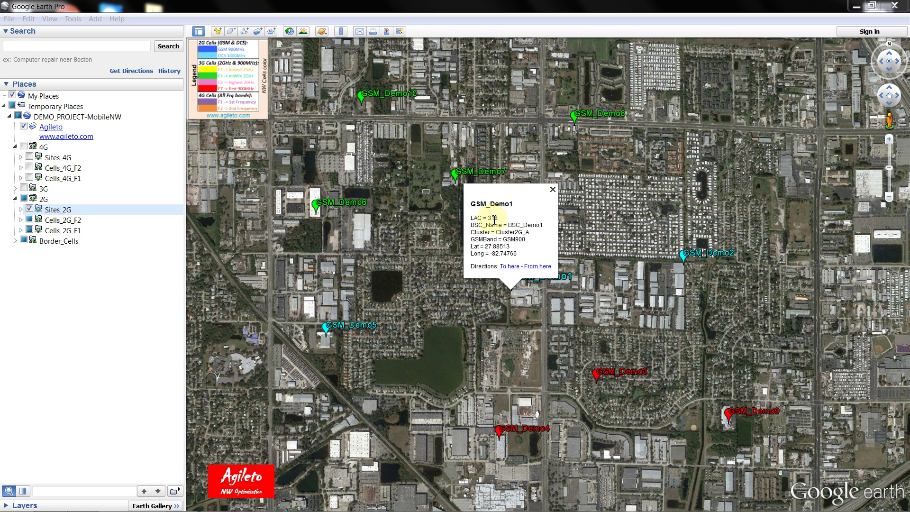
left_click_drag(501, 219, 461, 219)
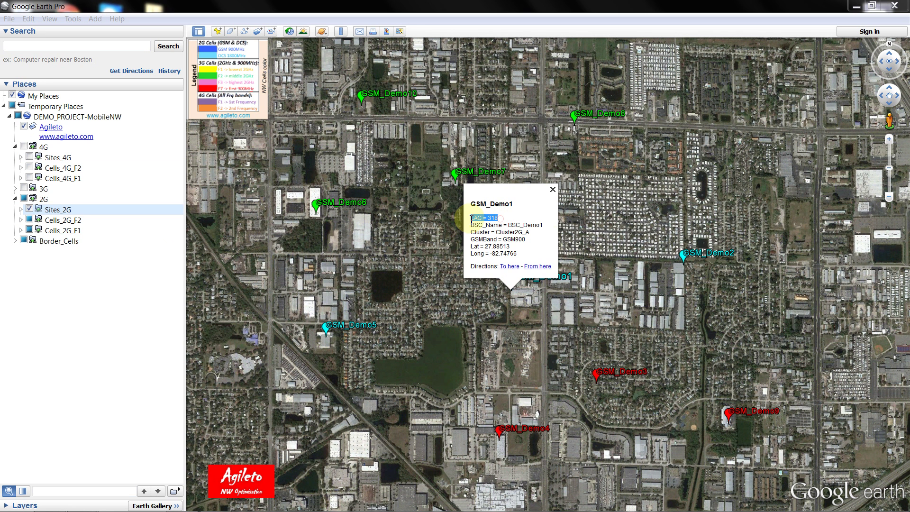
Step: Inspect the details of 2G sites GSM_Demo2, GSM_Demo8, GSM_Demo7, GSM_Demo6 and GSM_Demo10
left_click(685, 256)
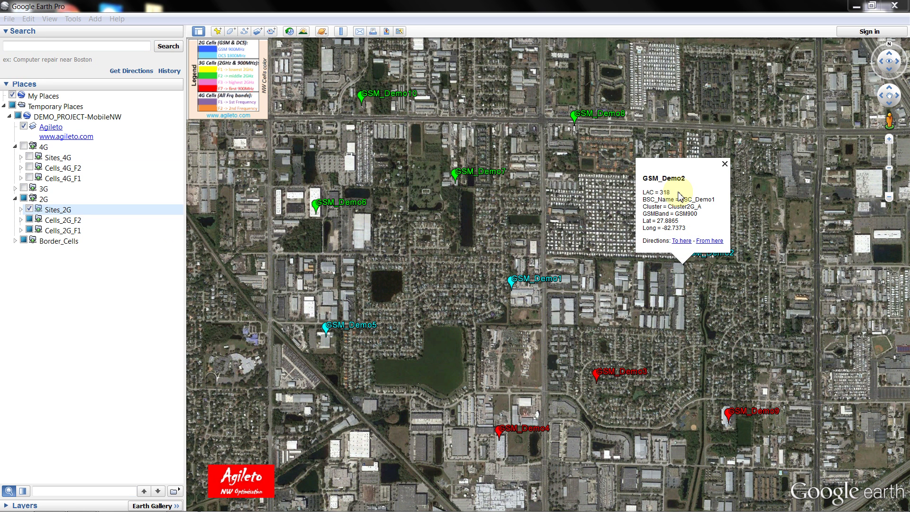
left_click(633, 195)
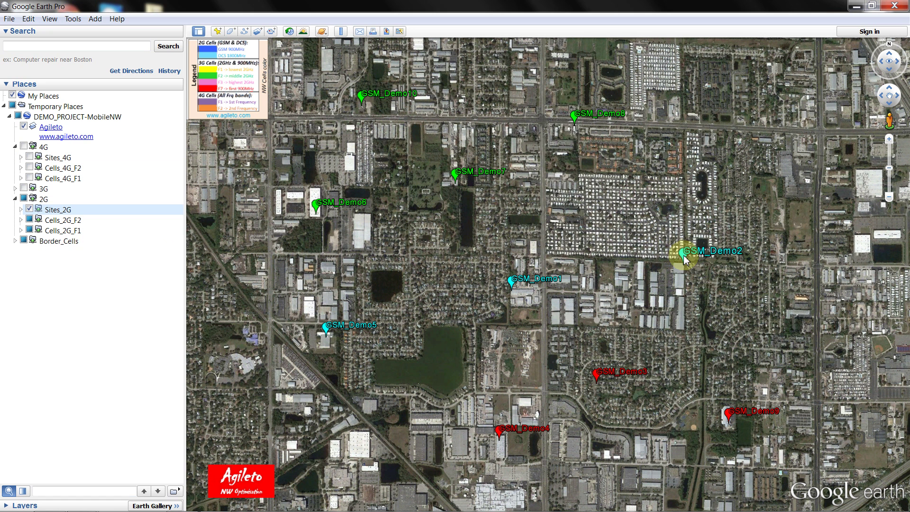
left_click(576, 113)
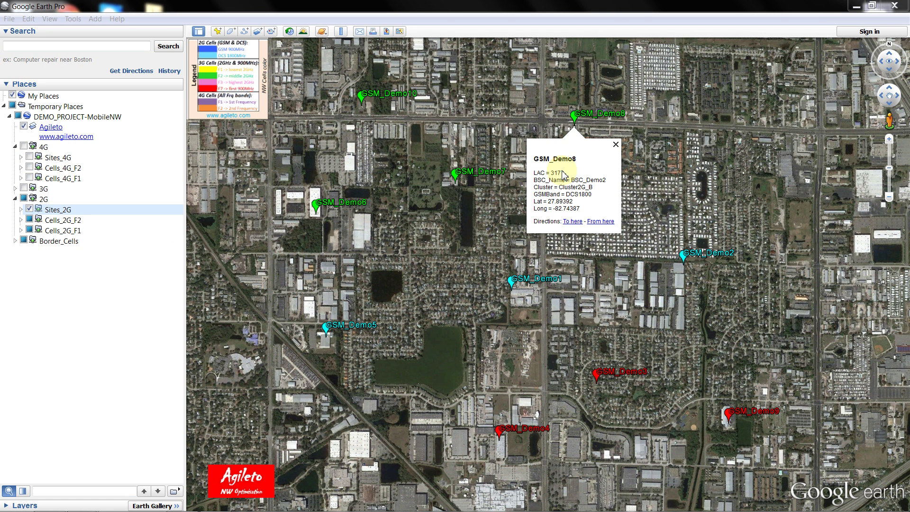
left_click(457, 176)
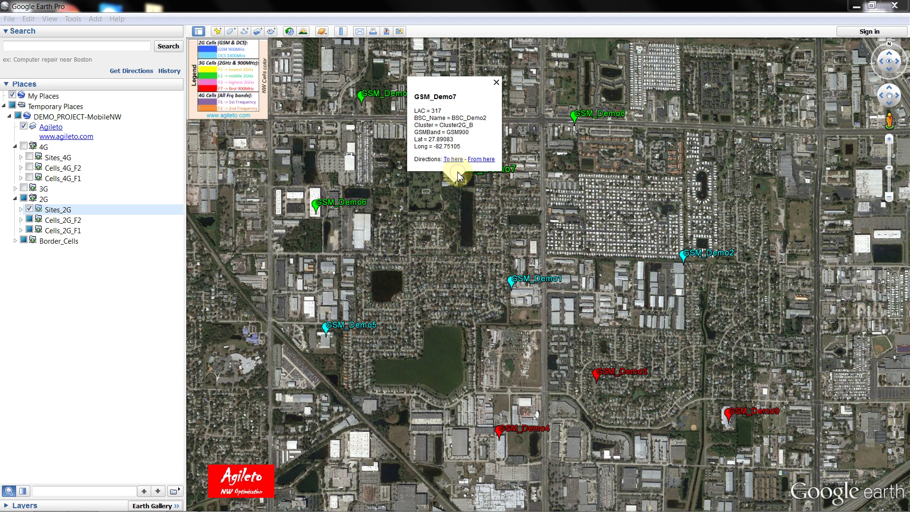
left_click(396, 110)
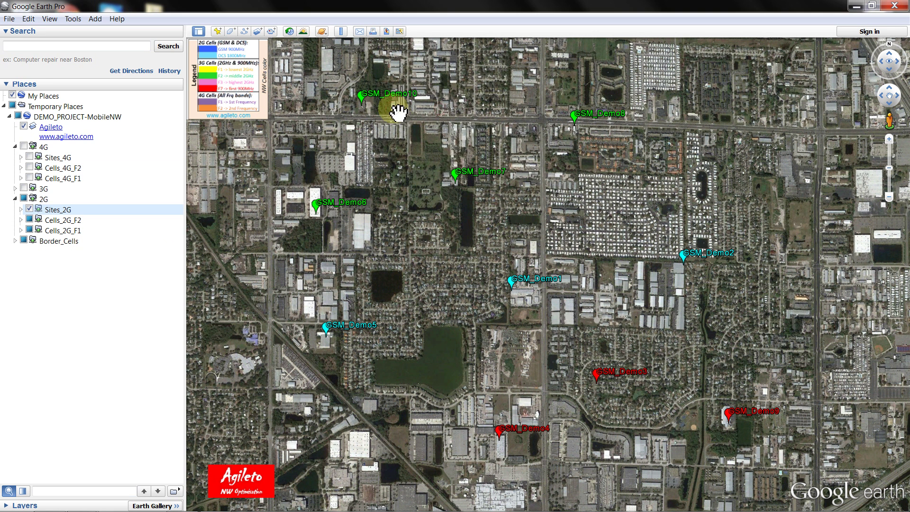
left_click(315, 206)
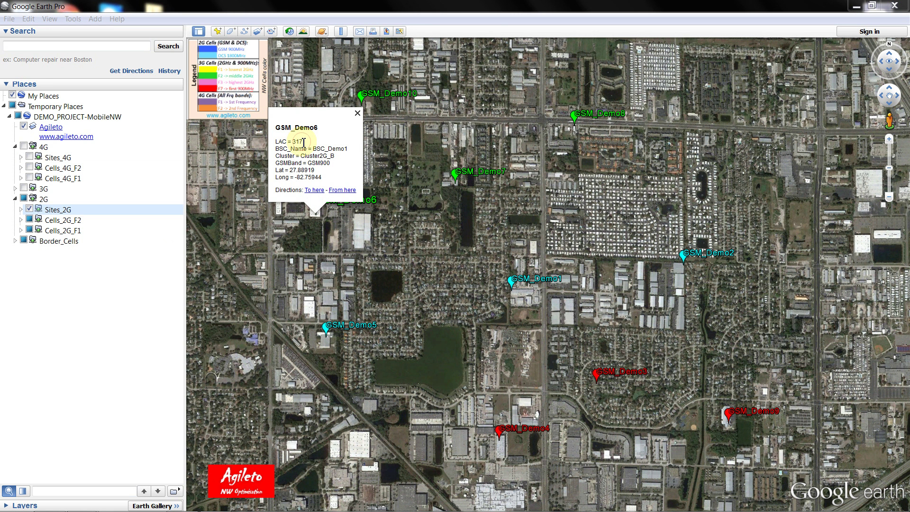
left_click(359, 93)
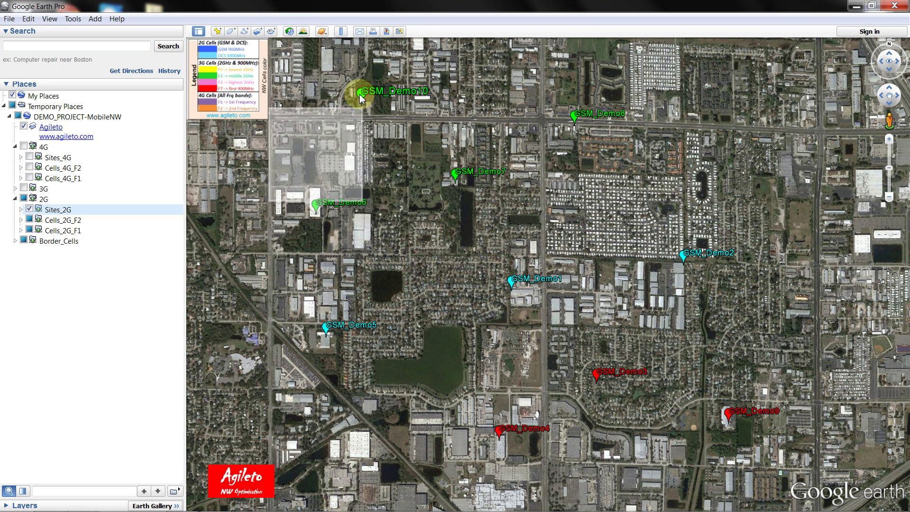
Step: Inspect the details of 2G sites GSM_Demo3, GSM_Demo4 and GSM_Demo9, highlighting the LAC of GSM_Demo4 and GSM_Demo9, and close the last description
left_click(596, 374)
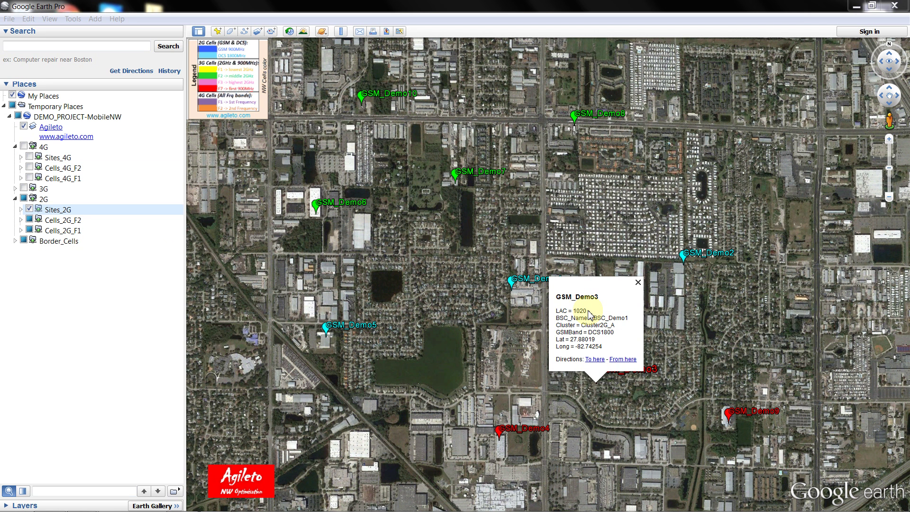
left_click(500, 431)
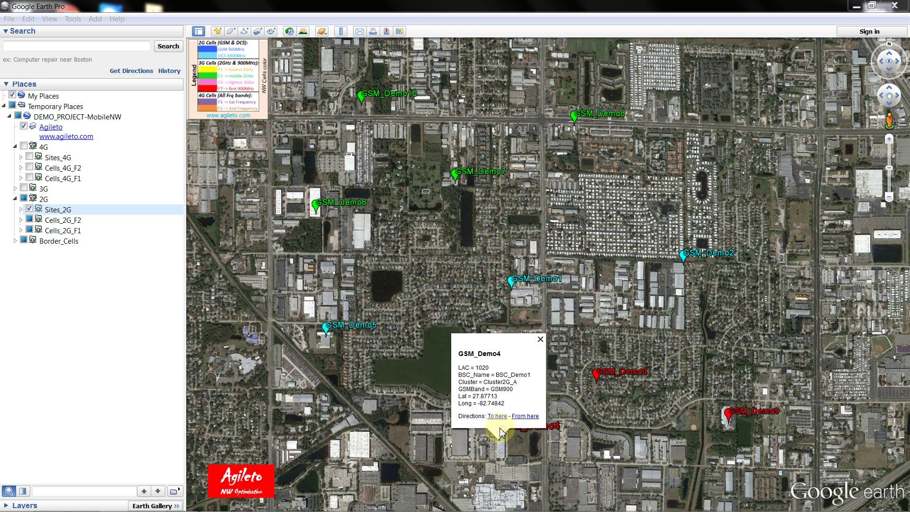
left_click_drag(450, 364, 480, 366)
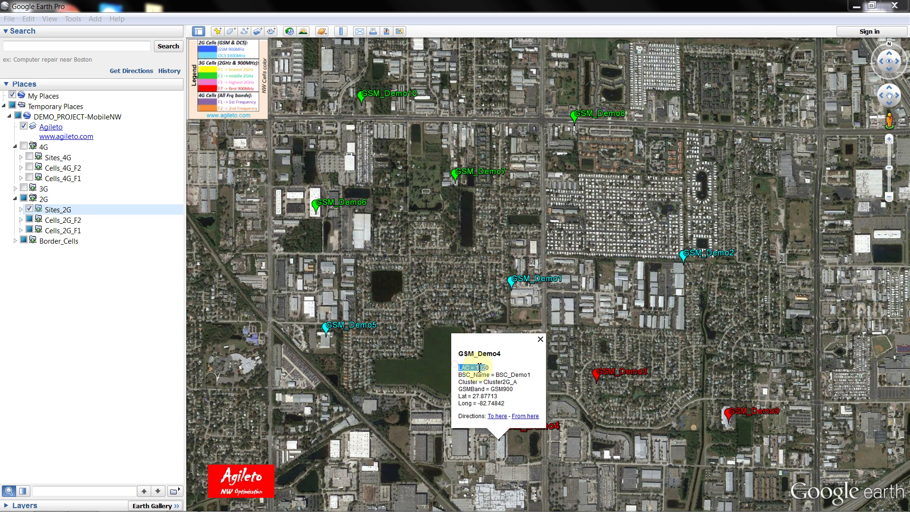
left_click(727, 414)
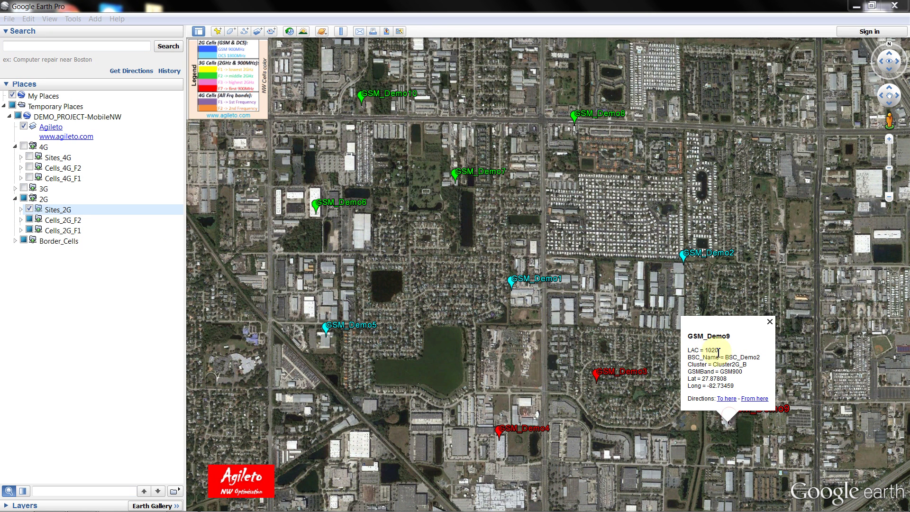
left_click_drag(719, 352, 678, 352)
left_click(544, 335)
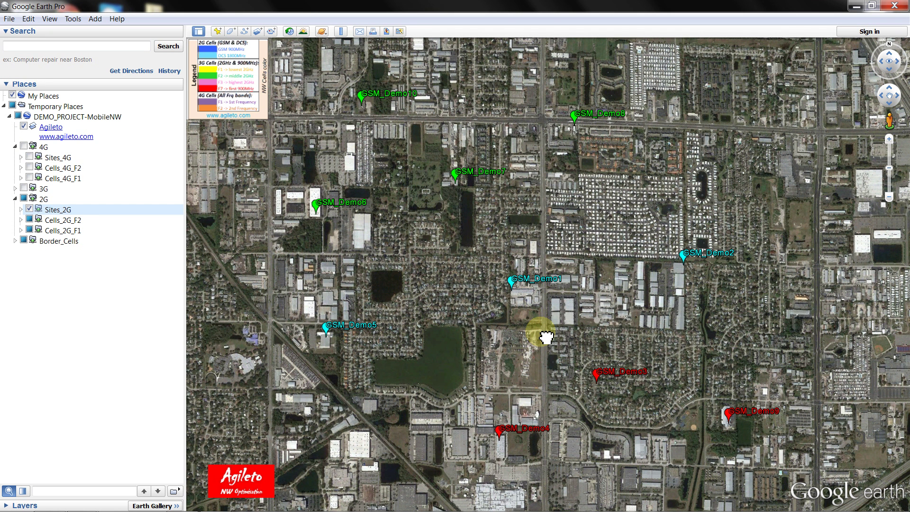
Step: Expand Cells_2G_F1 and Cells_2G_F2 and review the descriptions of their GSM900 and DCS1800 folders
left_click(21, 231)
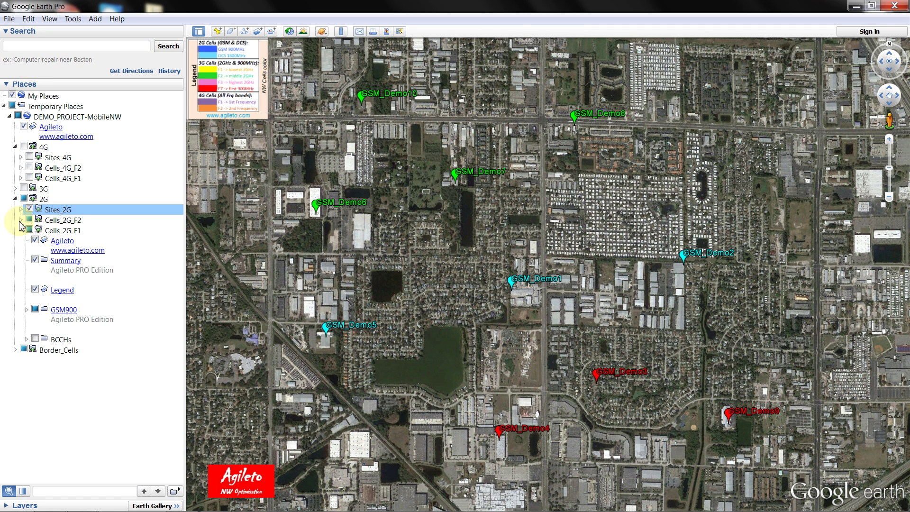
left_click(20, 219)
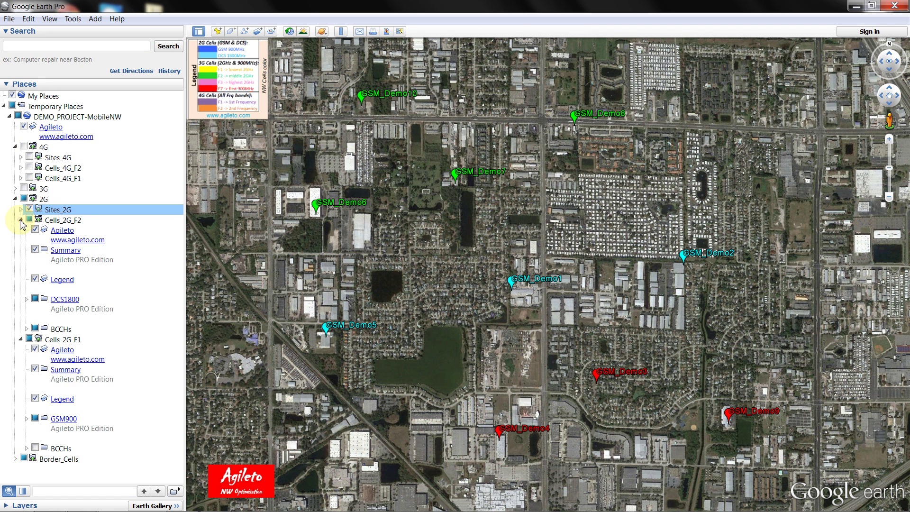
left_click(61, 421)
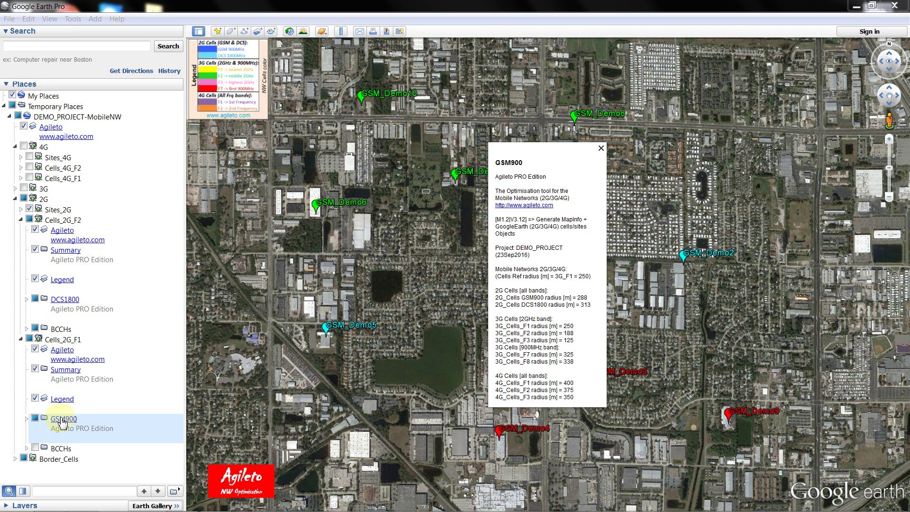
left_click(60, 304)
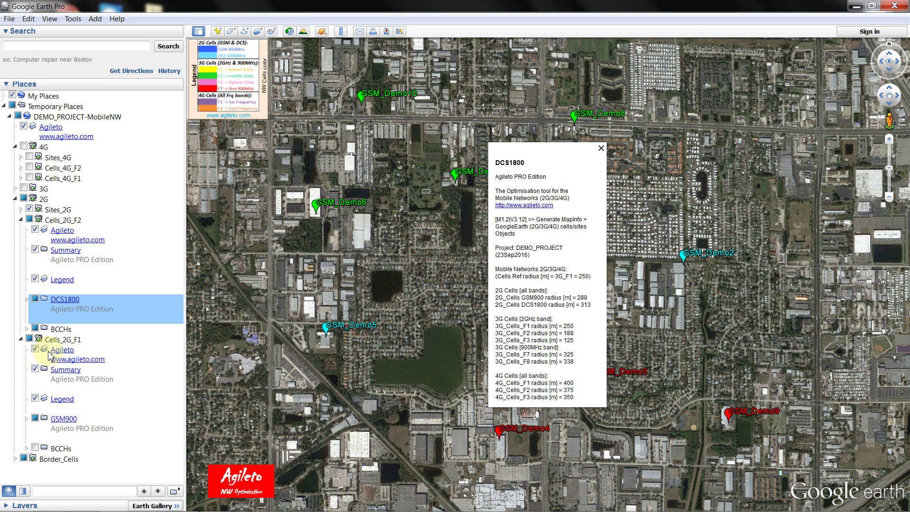
left_click(407, 369)
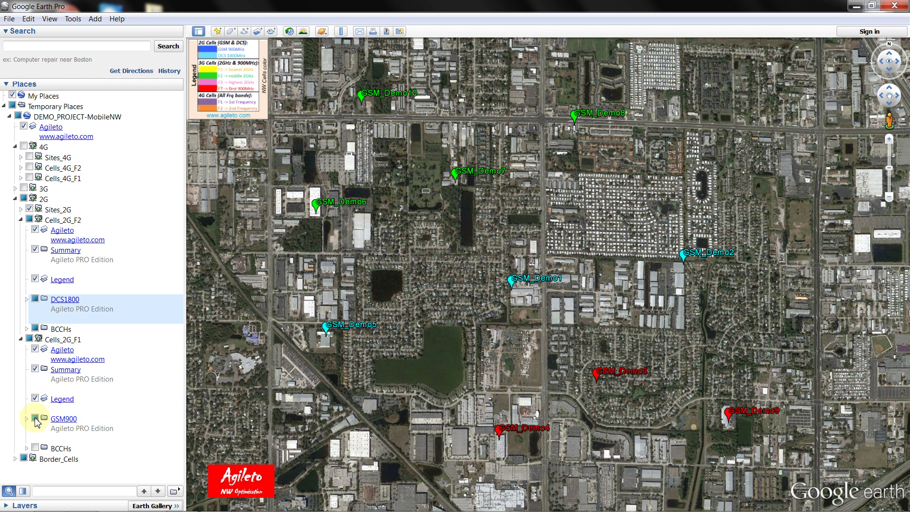
Step: Expand the GSM900 folder and show all GSM900 and DCS1800 cell sectors on the map
left_click(26, 419)
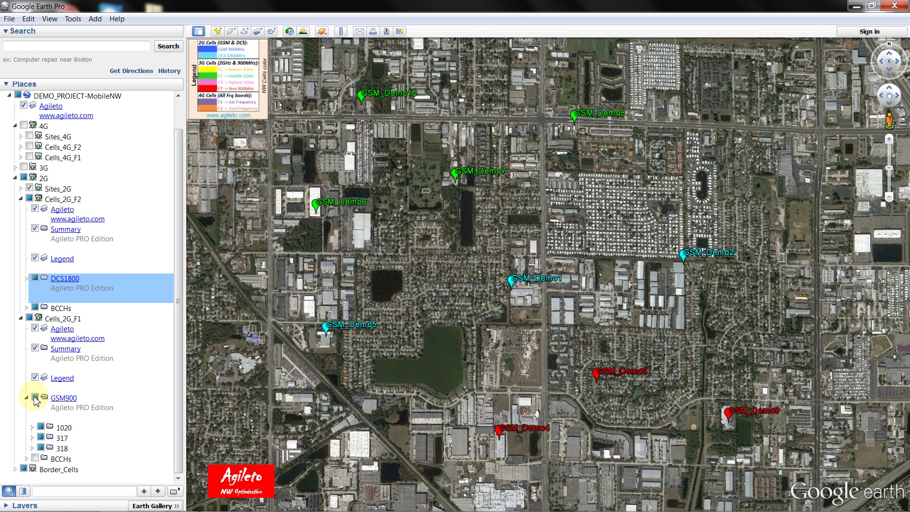
left_click(36, 398)
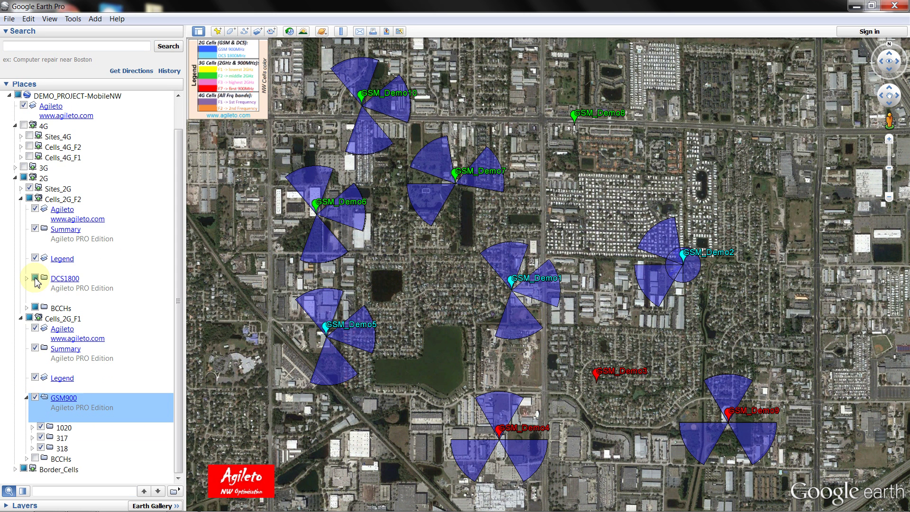
left_click(35, 278)
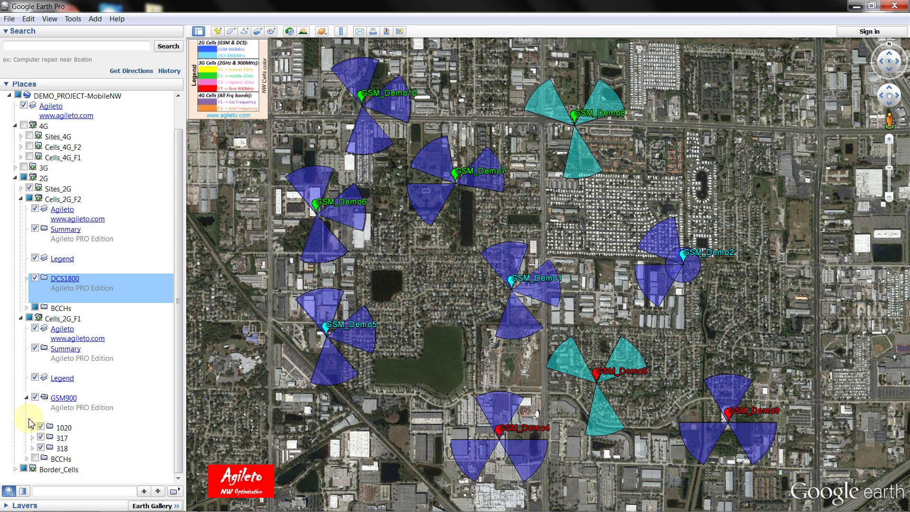
Step: Hide all GSM900 sectors and show their LAC groups 1020, 317 and 318 one at a time, leaving only 318 shown
left_click(36, 399)
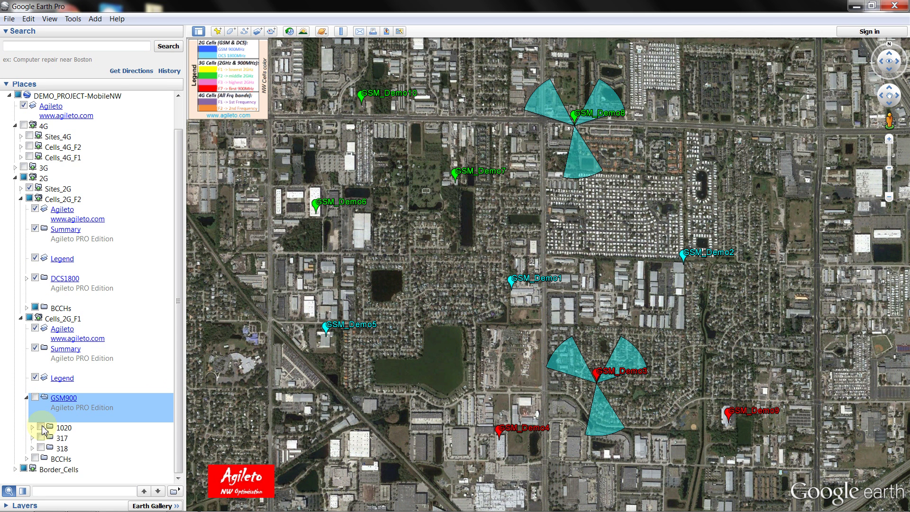
left_click(59, 428)
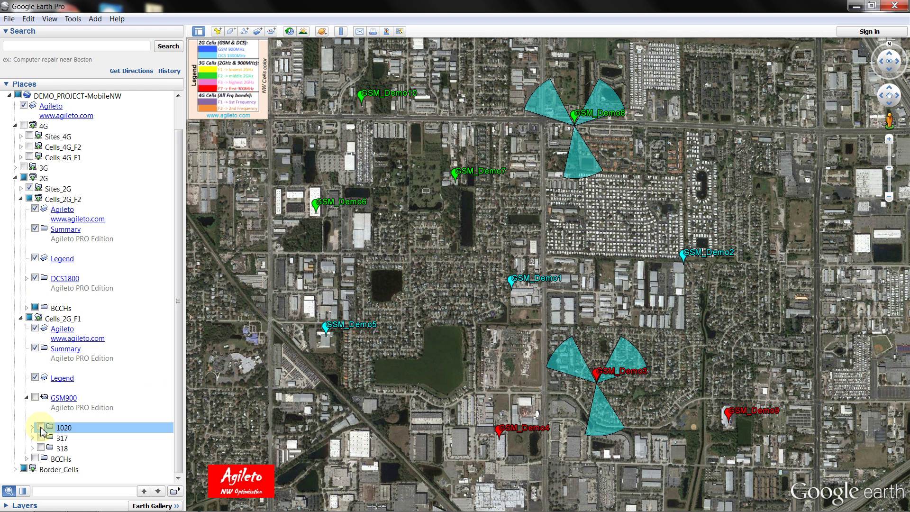
left_click(40, 427)
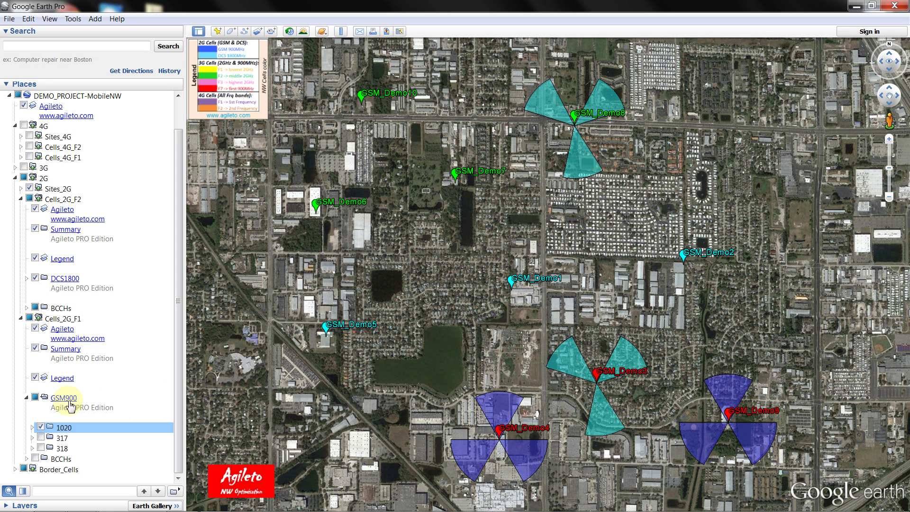
left_click(41, 426)
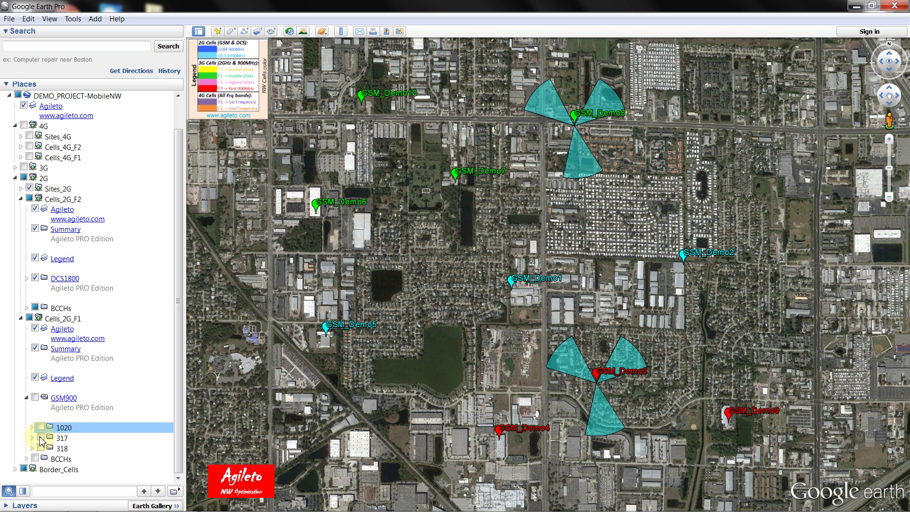
left_click(41, 437)
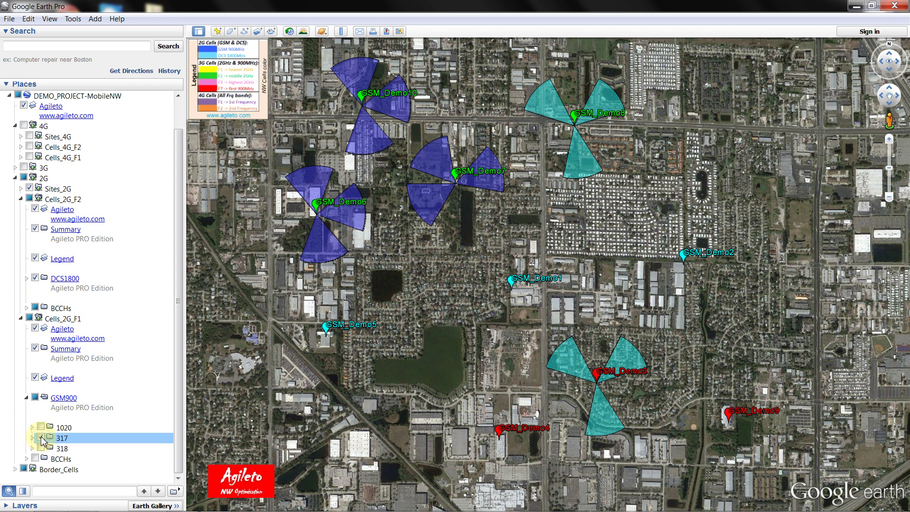
left_click(42, 438)
left_click(41, 448)
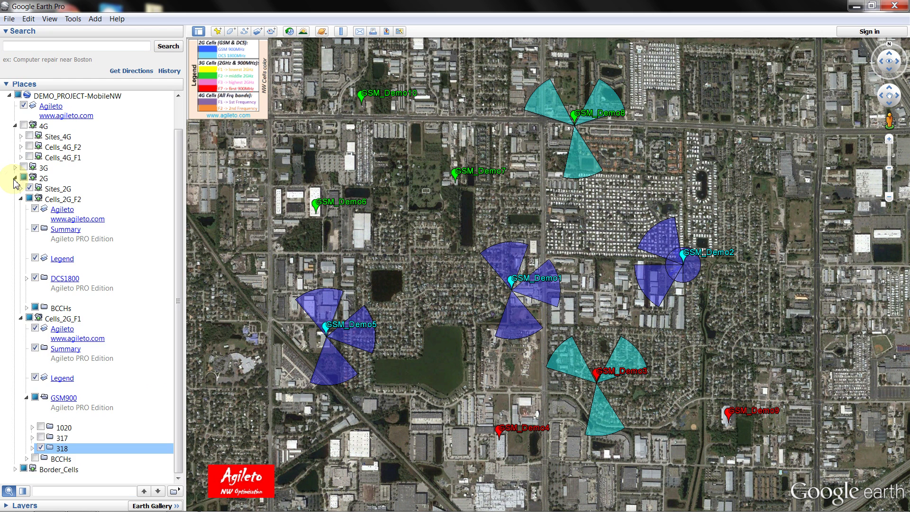
Step: Collapse the 2G and 4G folders and show the complete 4G, 3G and 2G networks together
left_click(15, 179)
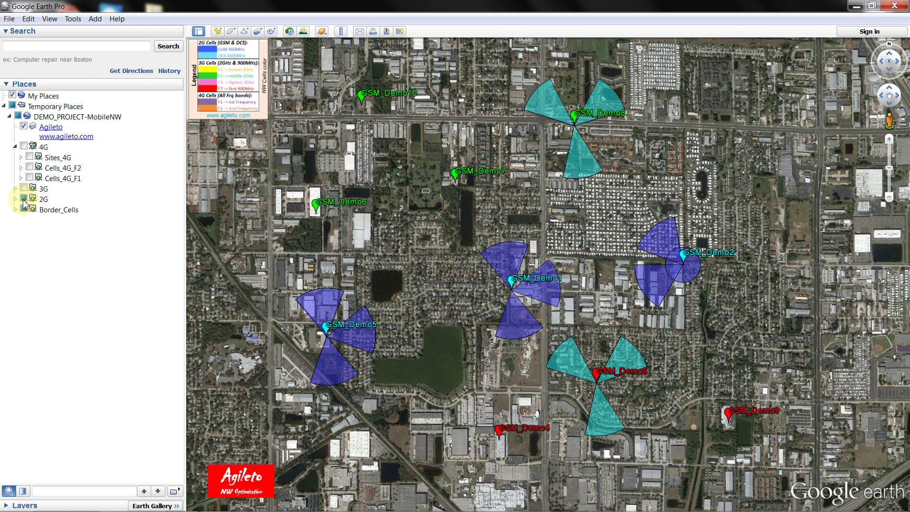
left_click(23, 199)
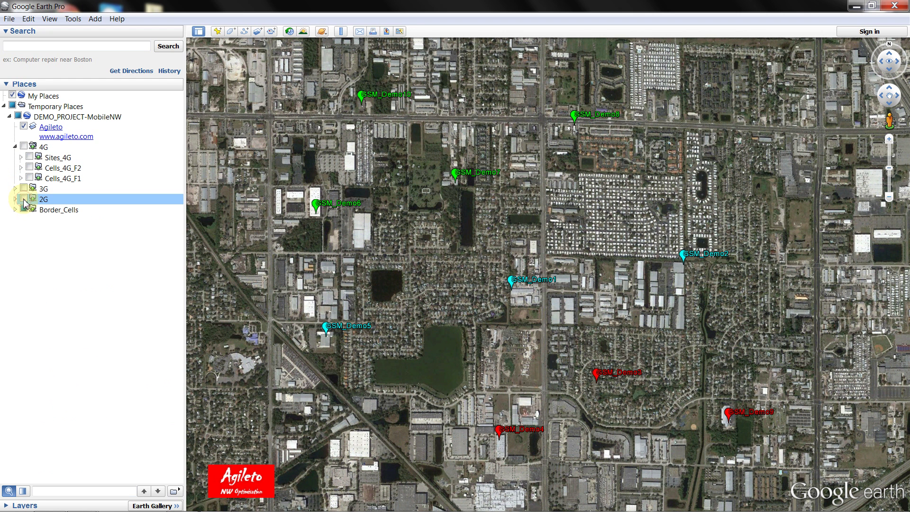
left_click(16, 147)
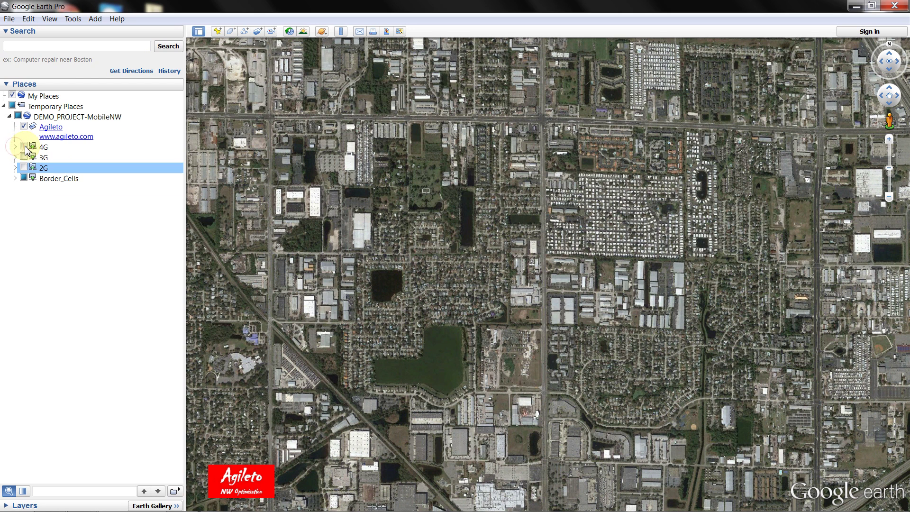
left_click(23, 147)
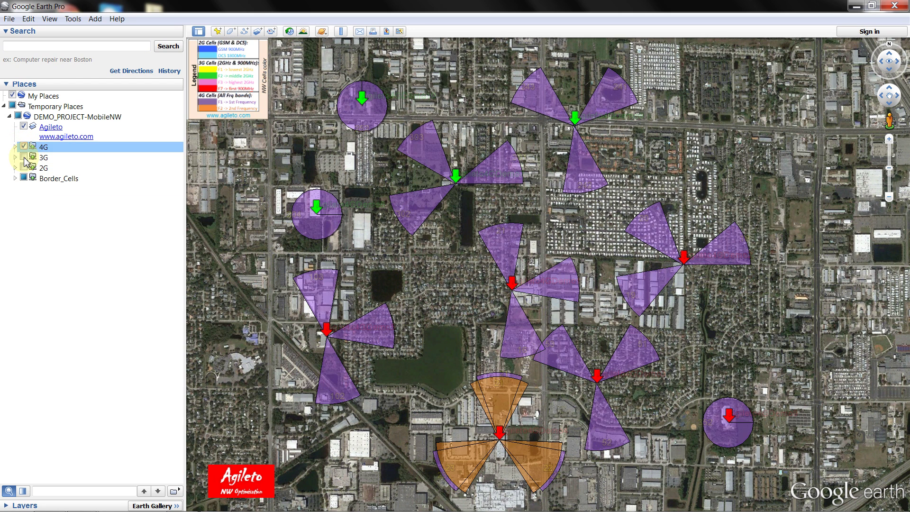
left_click(24, 157)
left_click(24, 168)
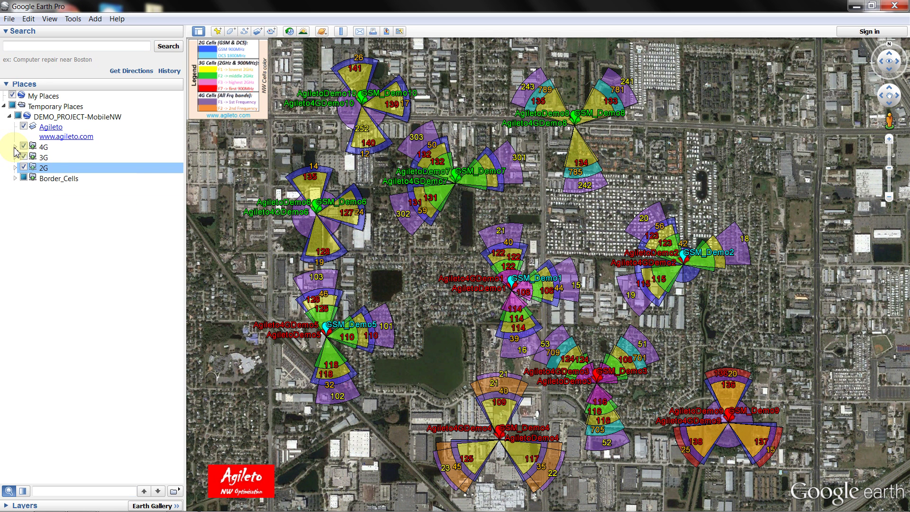
Step: Hide the PCIs labels of Cells_4G_F2 in the 4G folder and collapse Cells_4G_F2 again
left_click(15, 147)
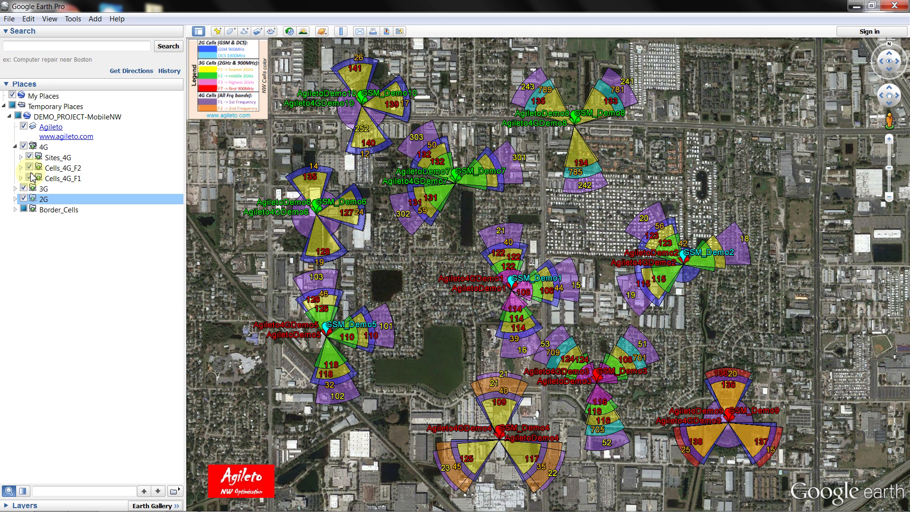
left_click(21, 168)
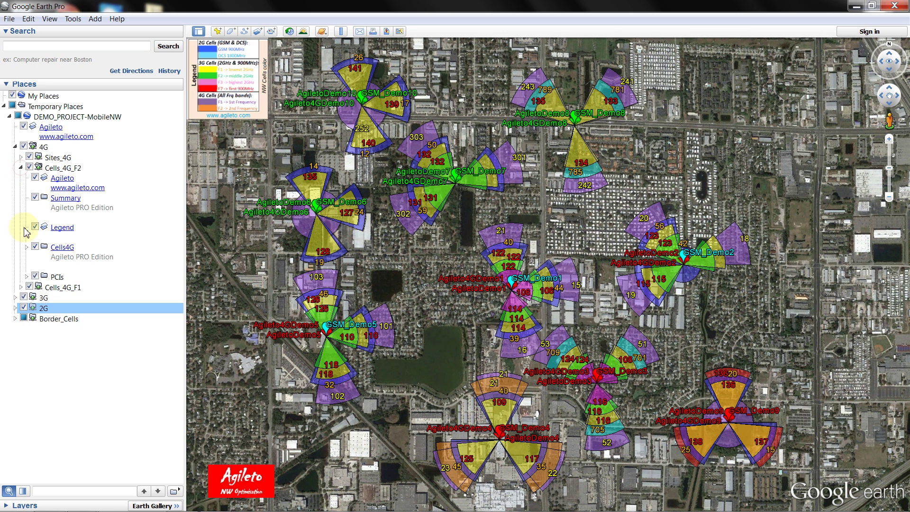
left_click(35, 276)
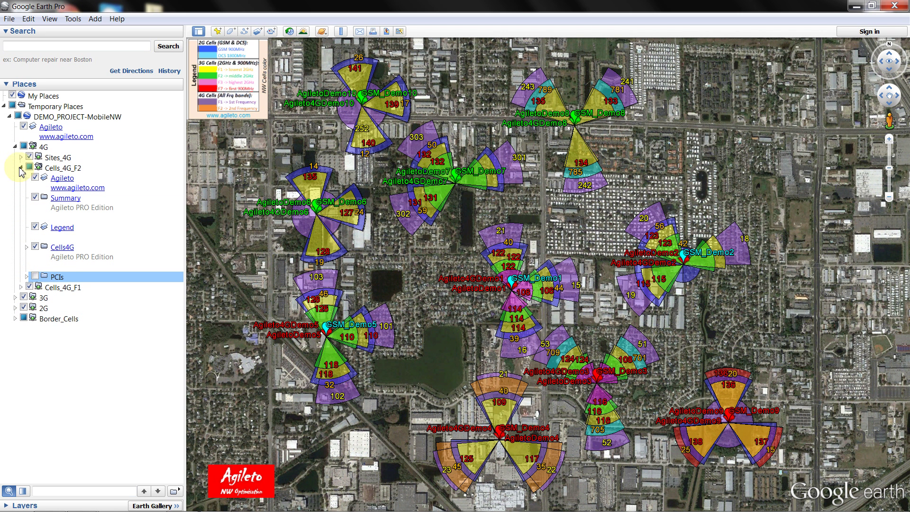
left_click(21, 168)
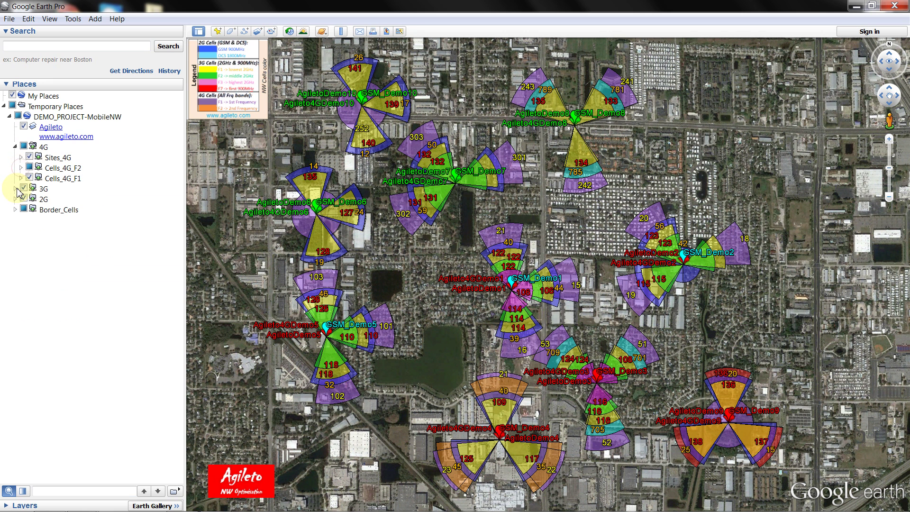
Step: Hide the PSCs labels of Cells_3G_F7, Cells_3G_F2 and Cells_3G_F3 in the 3G folder, collapsing Cells_3G_F2 and Cells_3G_F3 again
left_click(15, 189)
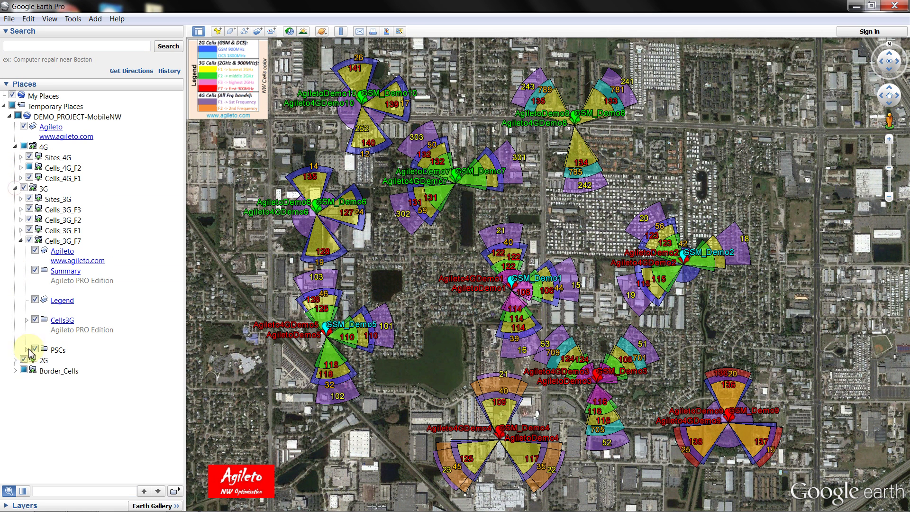
left_click(35, 350)
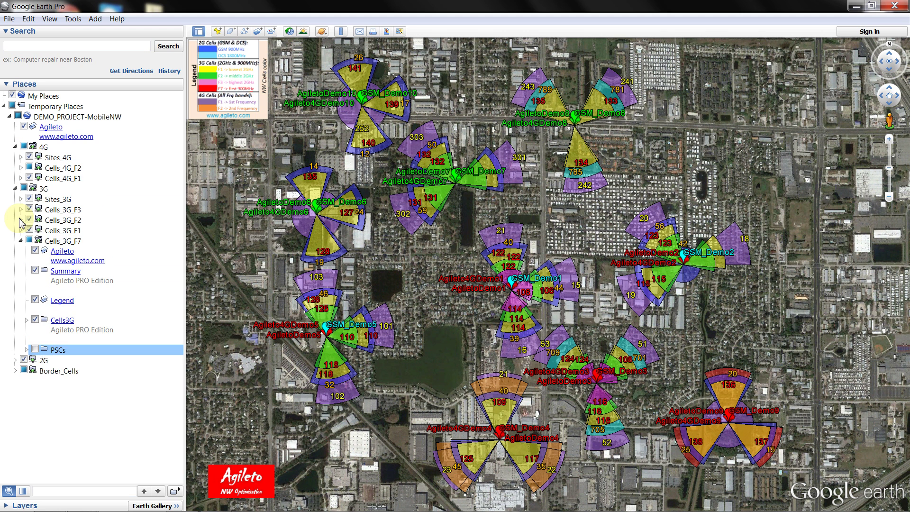
left_click(21, 220)
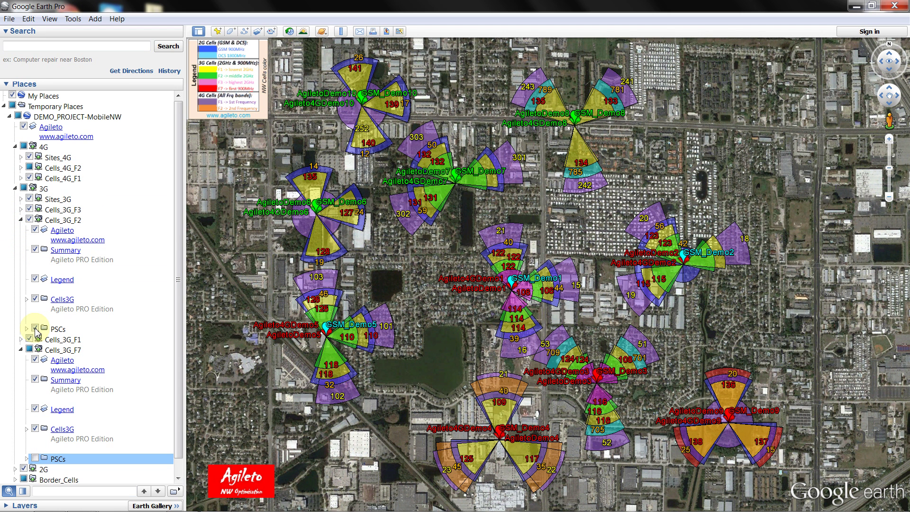
left_click(35, 329)
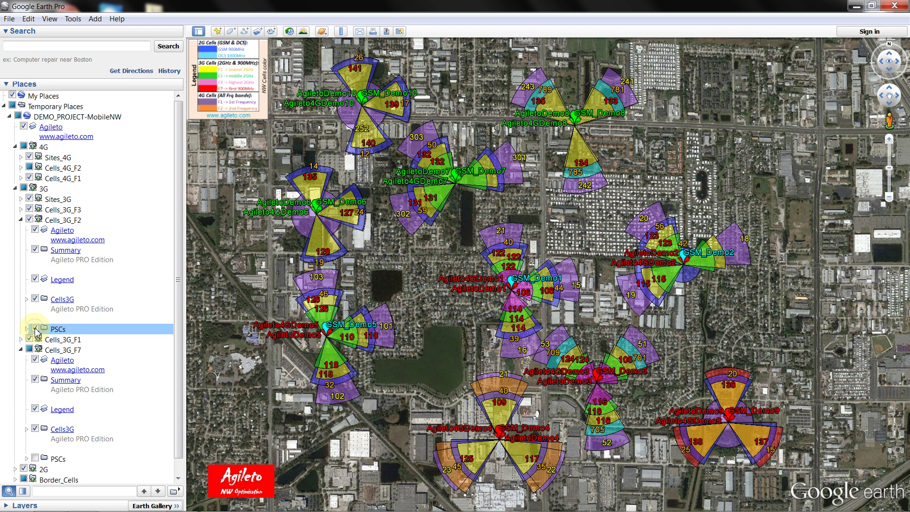
left_click(20, 220)
left_click(21, 209)
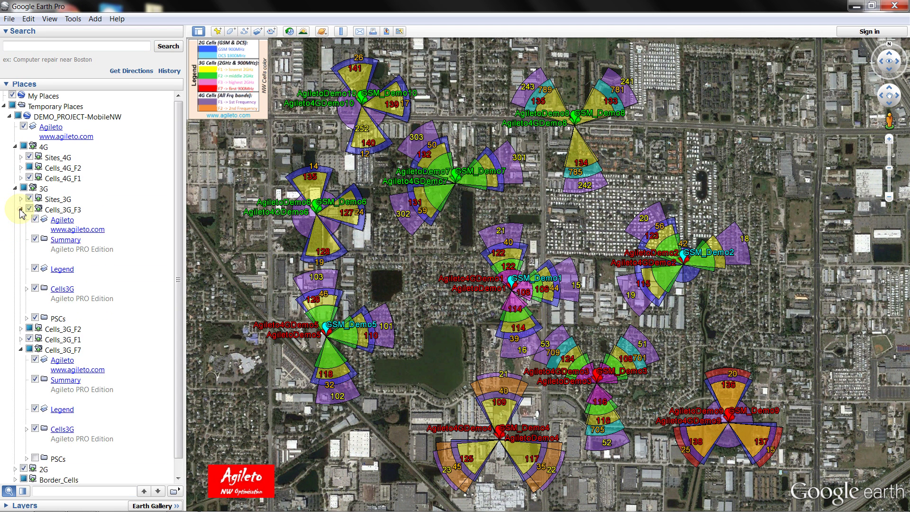
left_click(35, 318)
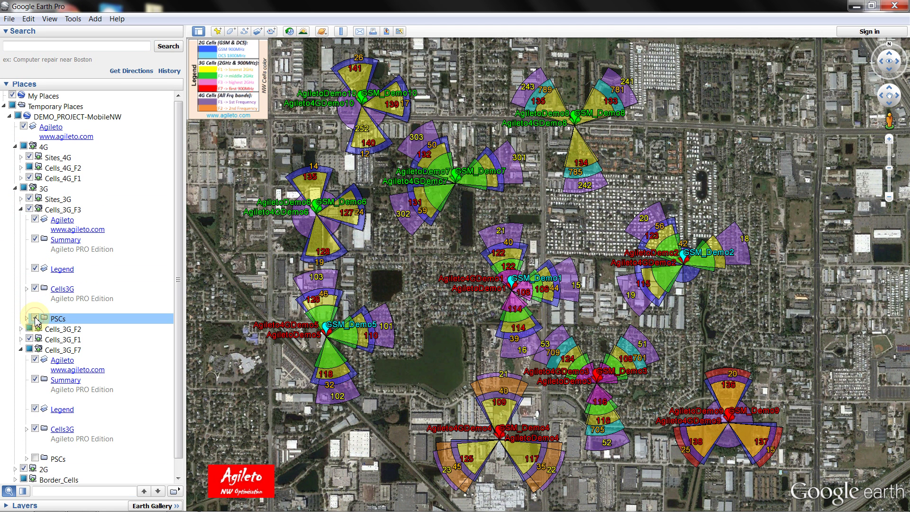
left_click(21, 210)
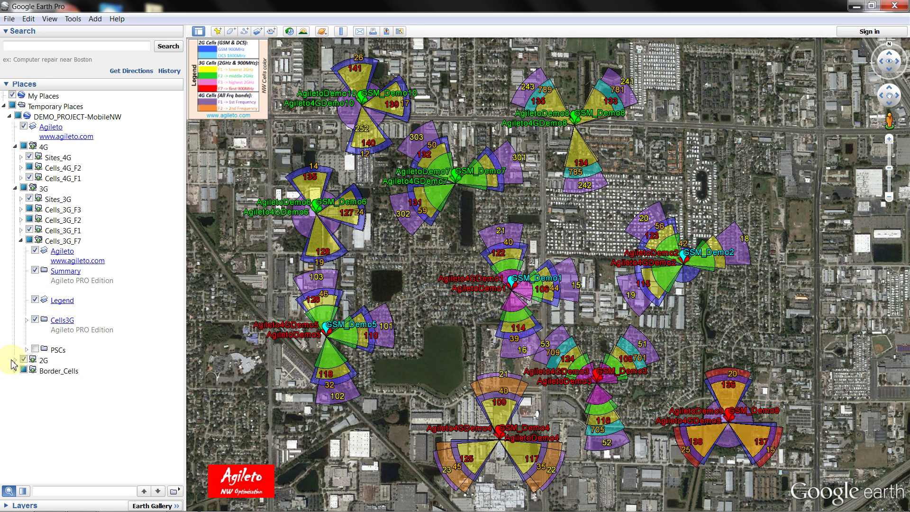
Step: Look through the 2G folder's cell layers and collapse the folder again
left_click(16, 361)
scroll(19, 370, "down", 3)
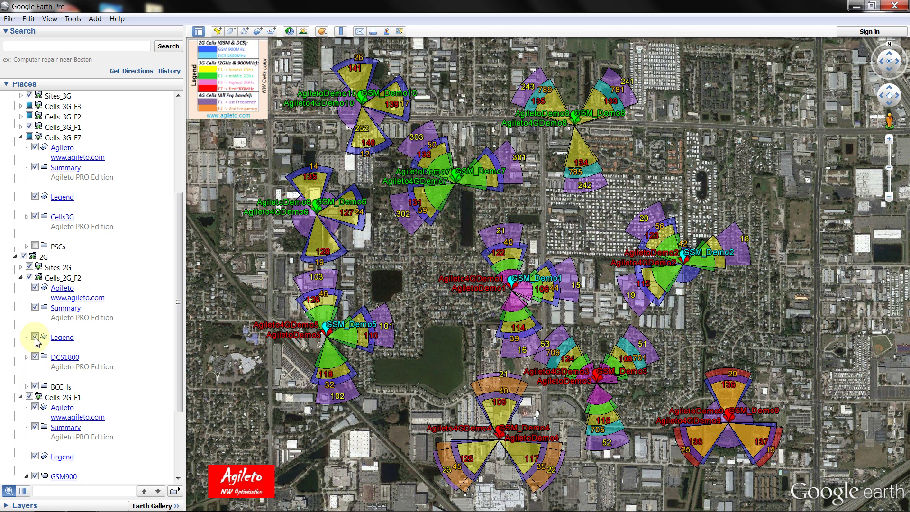
left_click(15, 257)
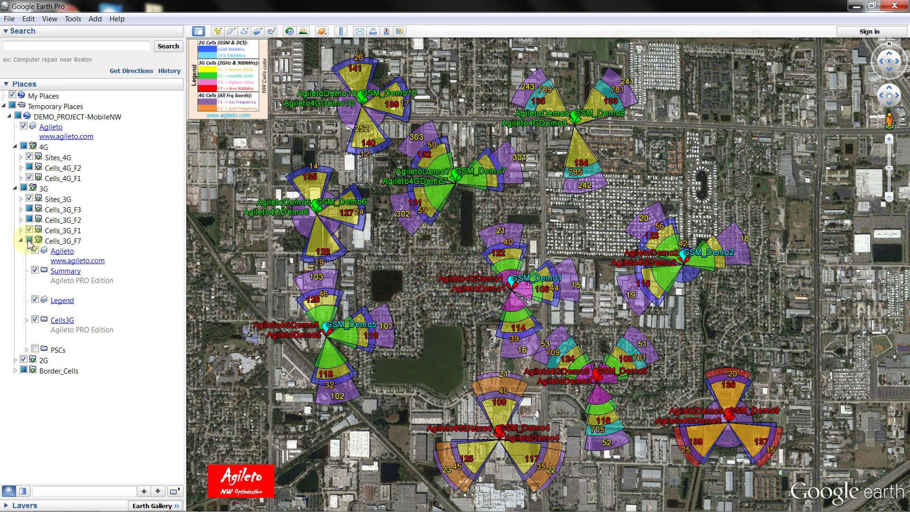
Step: View the details of the Demo1 site's 80° azimuth sector in the 4G F1, GSM900, 3G F1, 3G F2 and 3G F3 layers
scroll(590, 397, "up", 2)
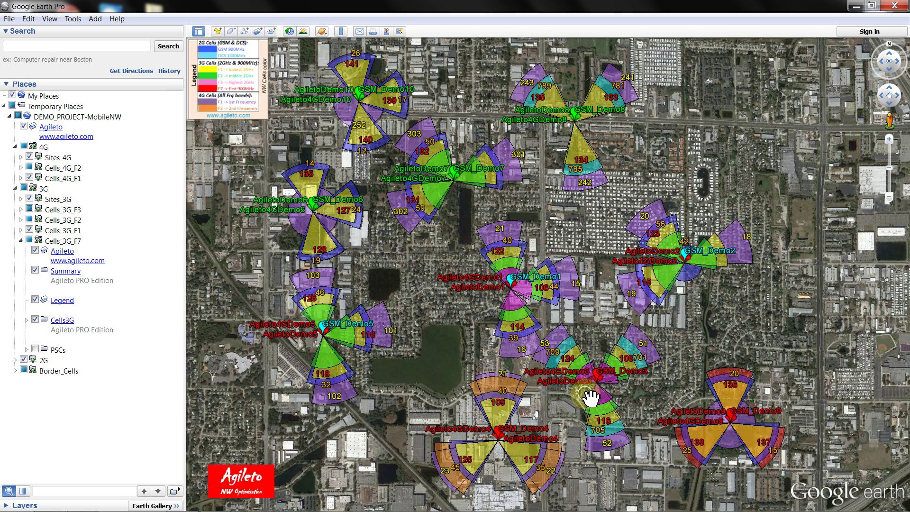
scroll(590, 397, "up", 2)
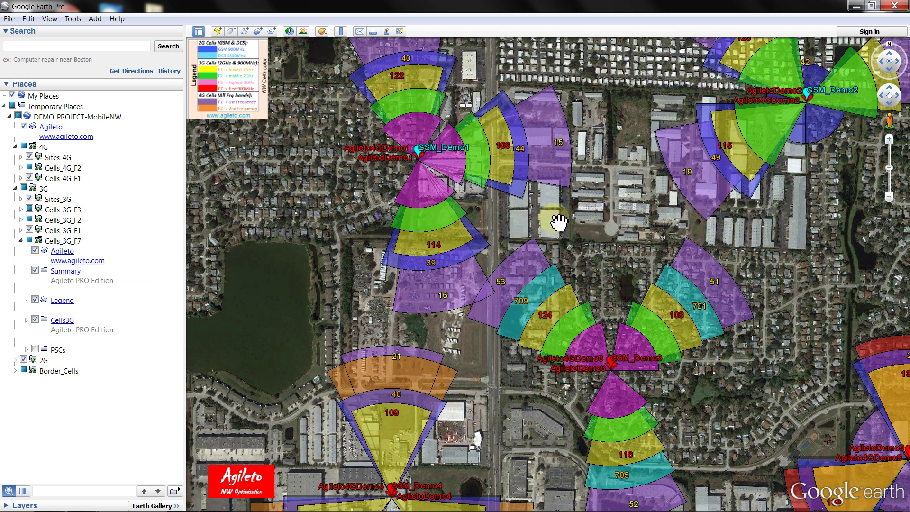
scroll(558, 222, "down", 3)
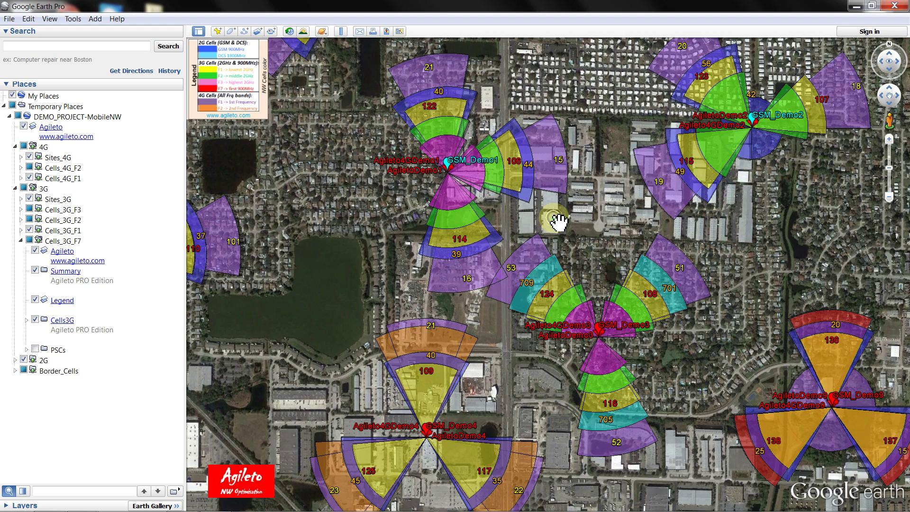
scroll(565, 328, "up", 2)
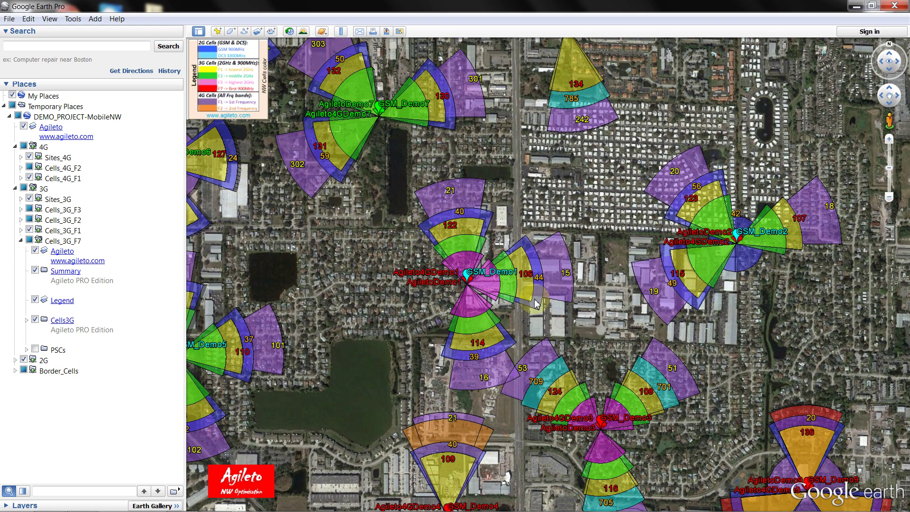
left_click(556, 258)
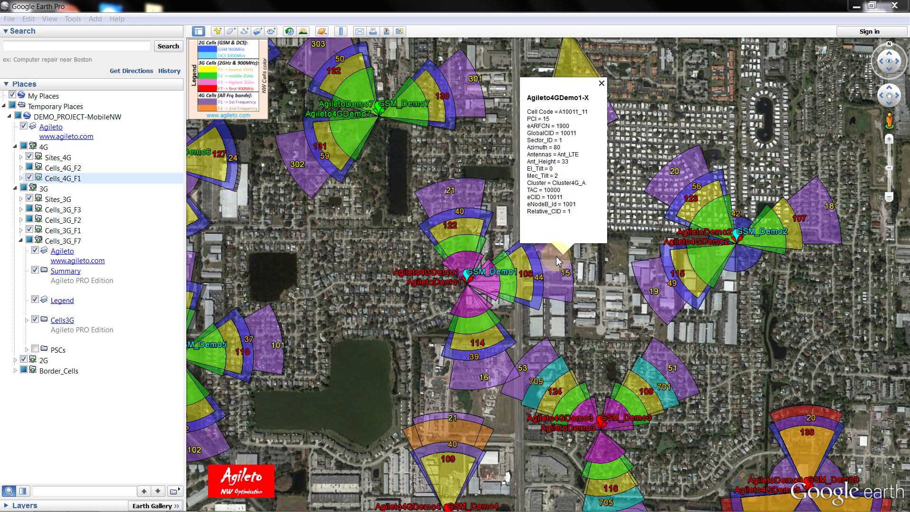
left_click(535, 265)
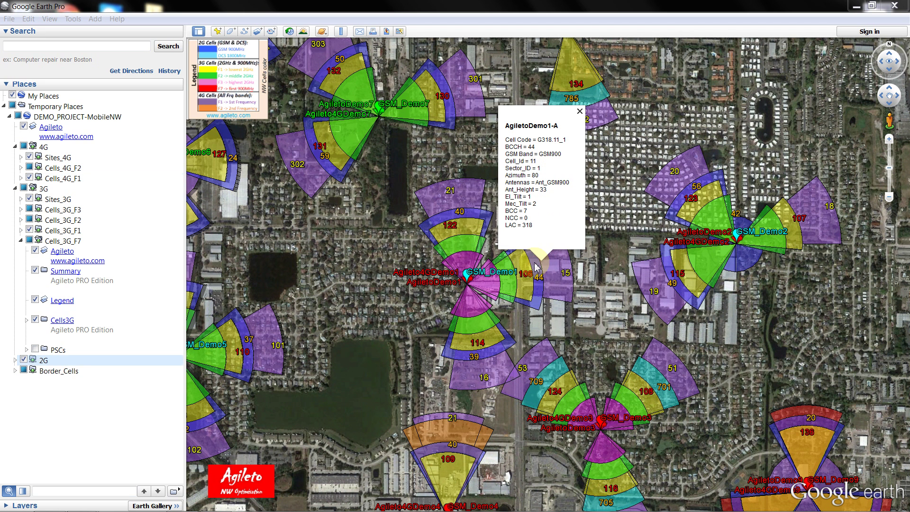
left_click(522, 265)
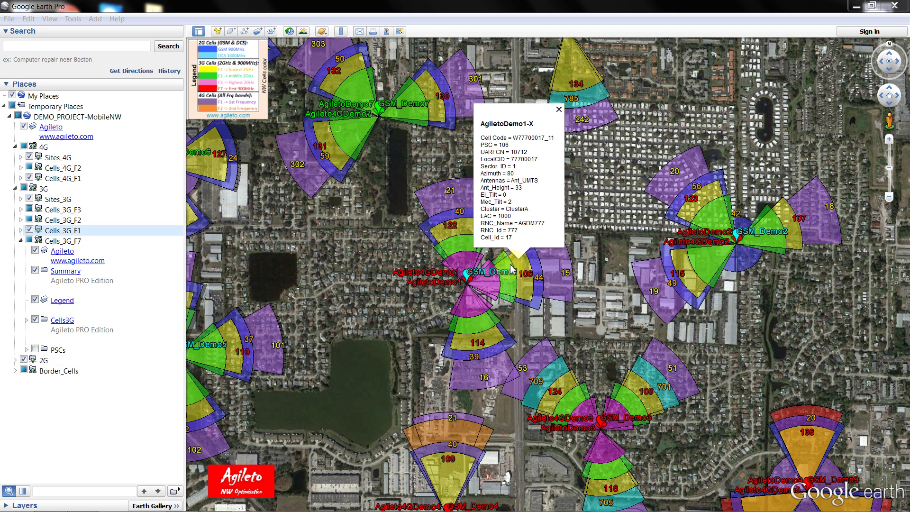
left_click(505, 266)
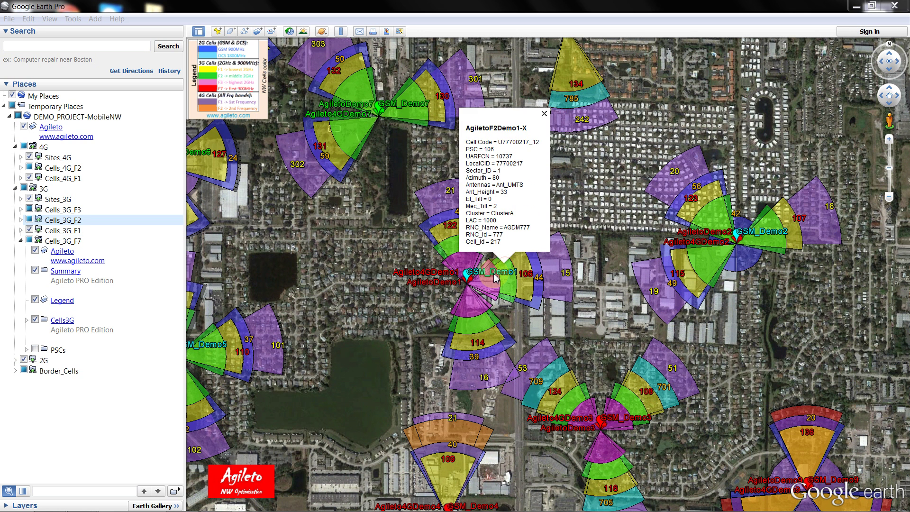
left_click(491, 282)
left_click(612, 284)
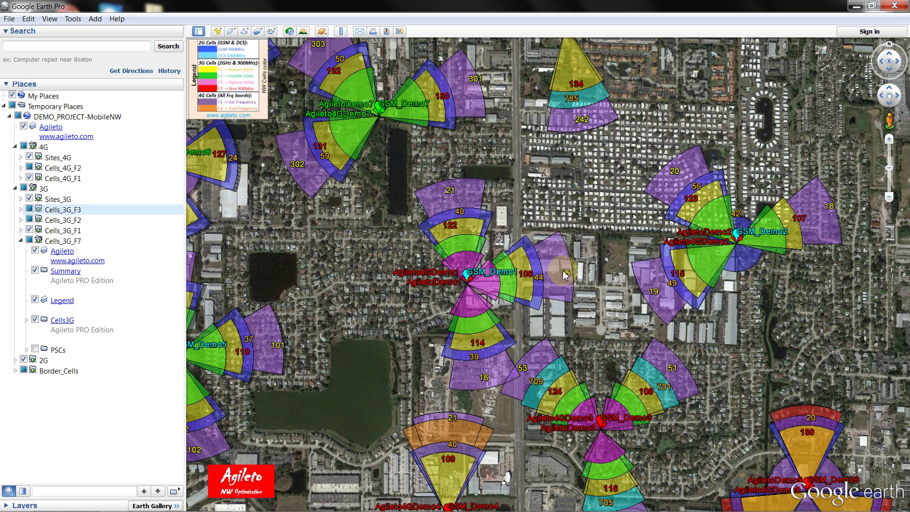
Step: Highlight the PCI line in the details of the 4G sector Agileto4GDemo1-X and close the details
left_click(567, 280)
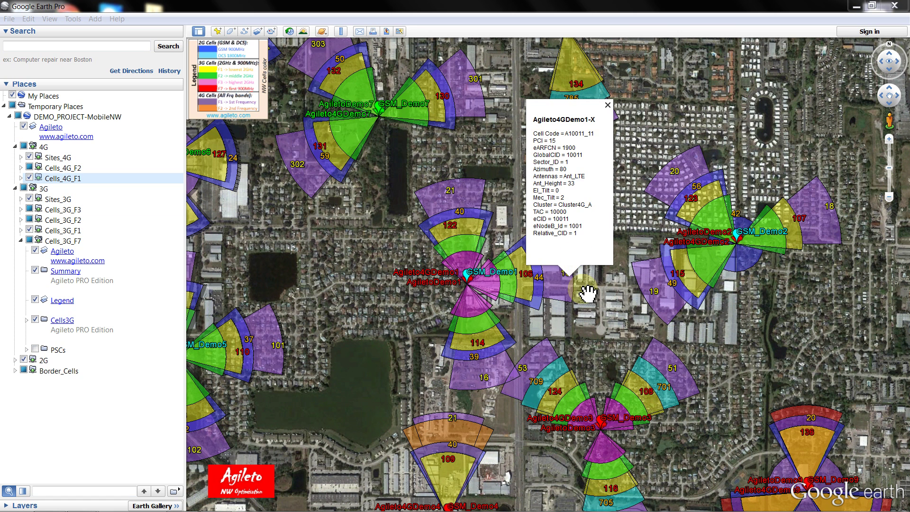
left_click(563, 295)
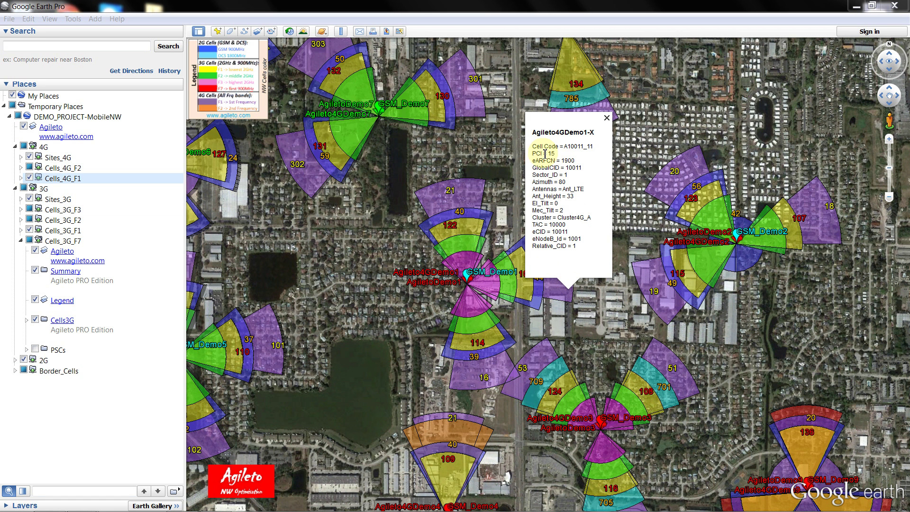
left_click_drag(530, 153, 557, 153)
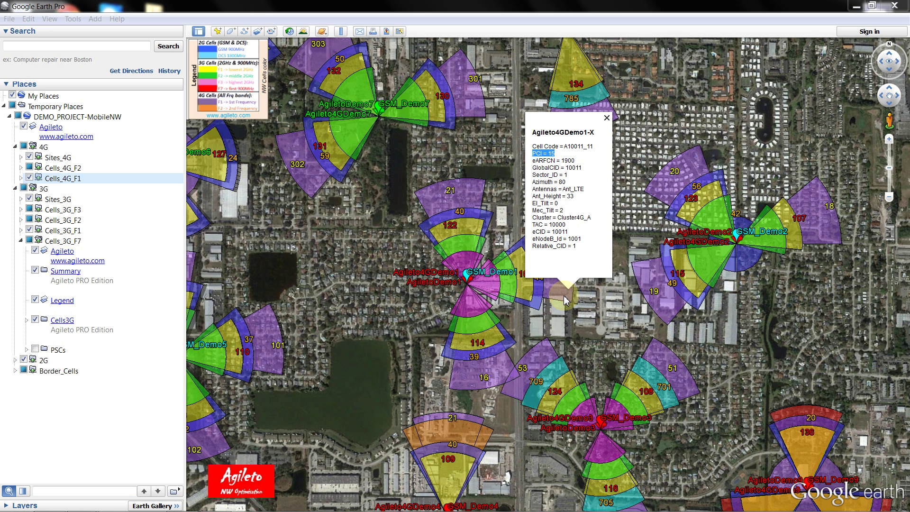
left_click(565, 300)
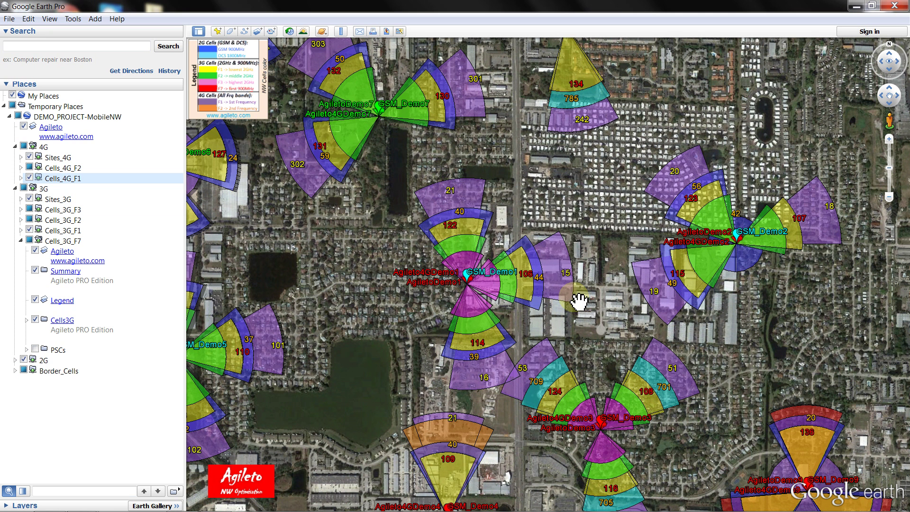
Step: Highlight the BCCH line in the AgiletoDemo1-A details and the PSC line in the AgiletoDemo1-X details, closing the details each time
left_click(538, 288)
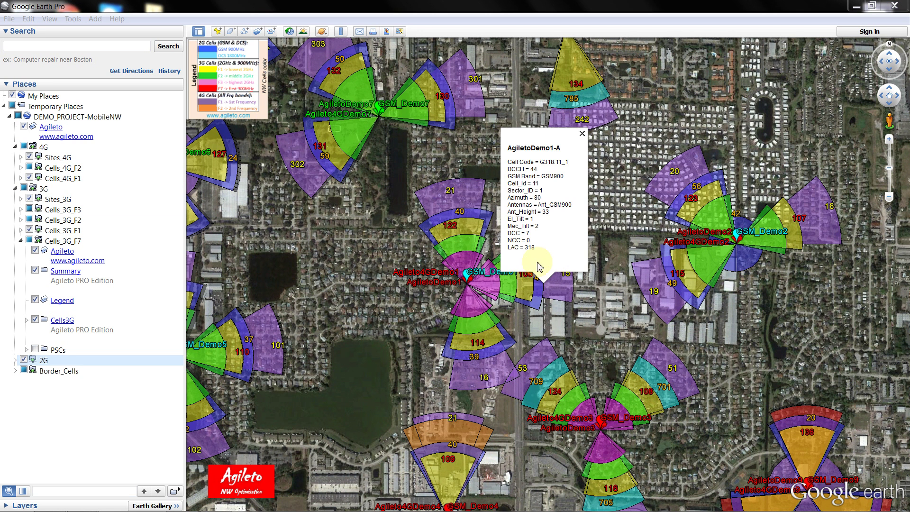
left_click_drag(511, 170, 540, 170)
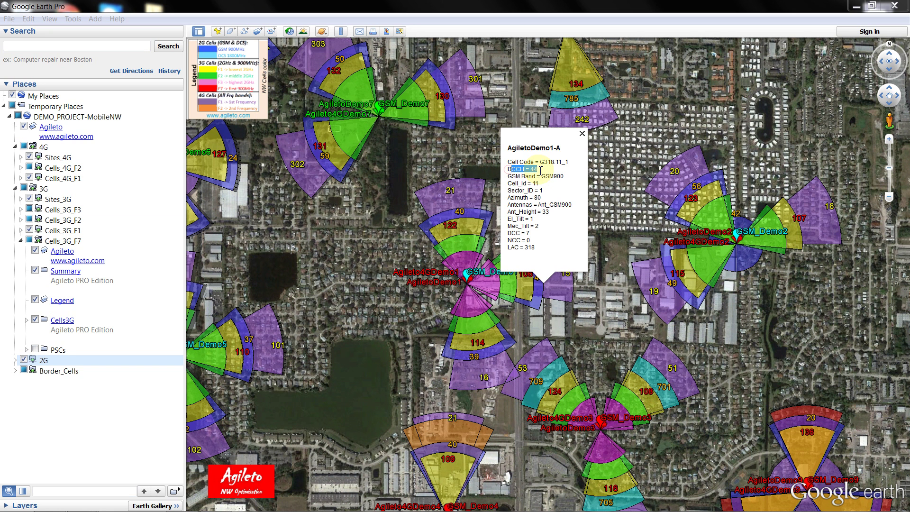
left_click(555, 318)
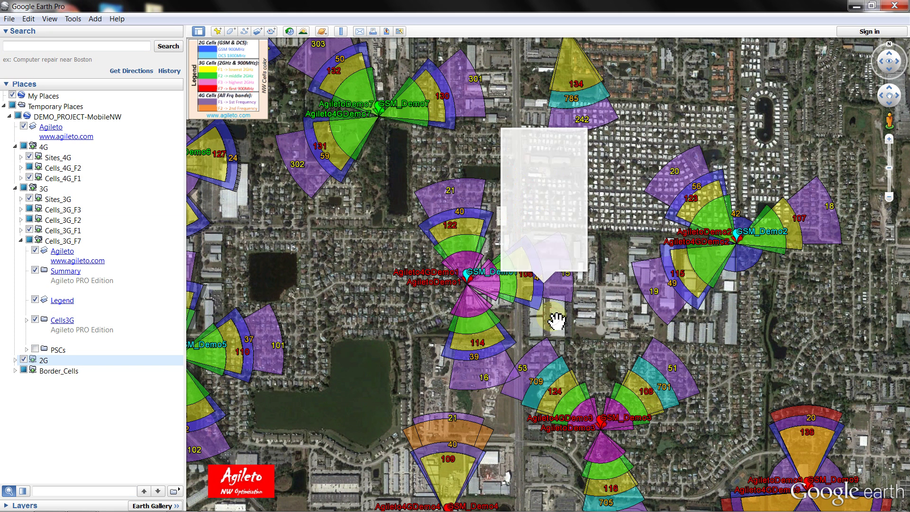
left_click(528, 289)
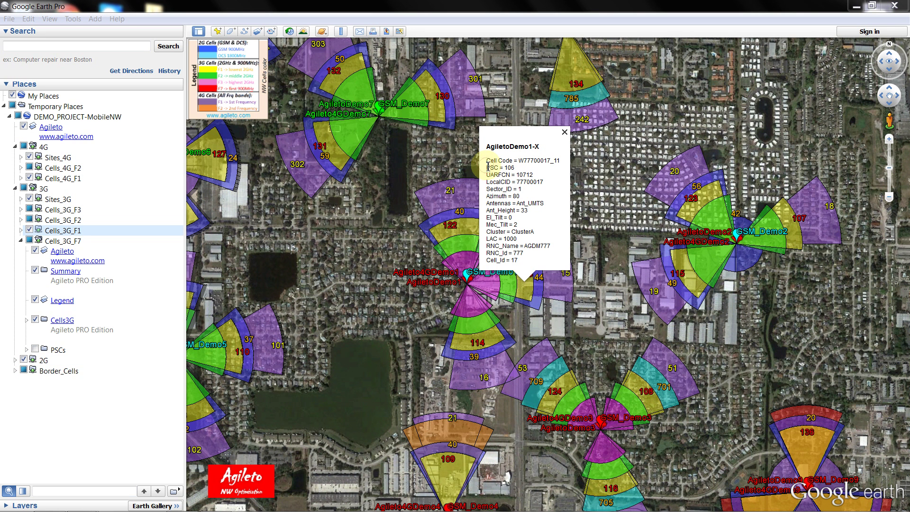
left_click_drag(488, 167, 523, 170)
left_click(552, 326)
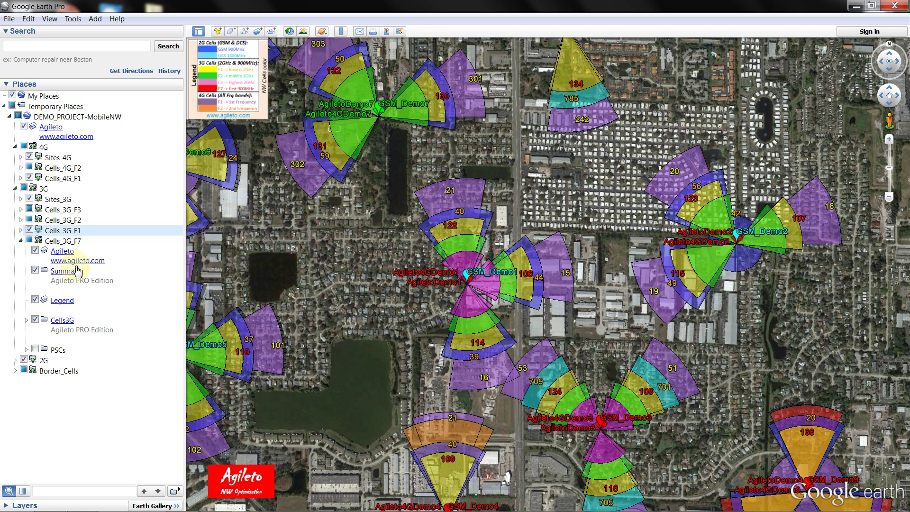
left_click(369, 275)
scroll(412, 254, "down", 5)
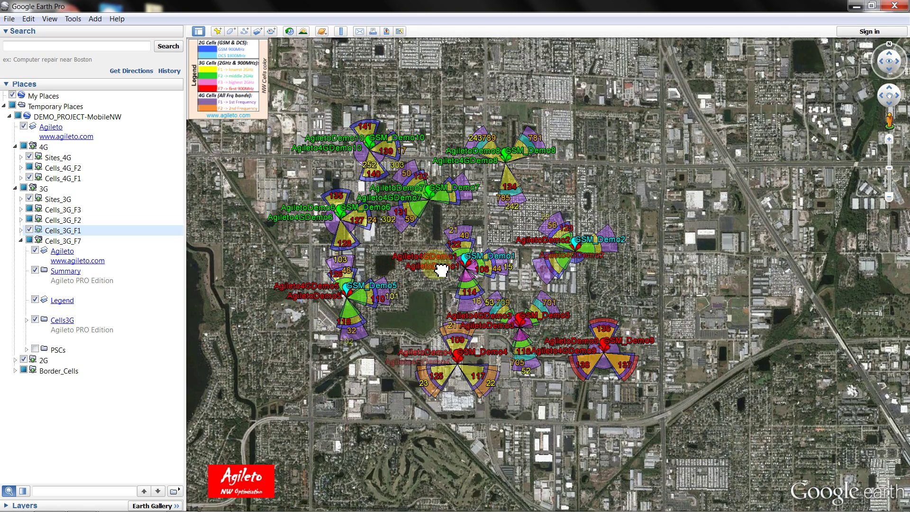
left_click_drag(441, 270, 533, 305)
scroll(531, 307, "up", 2)
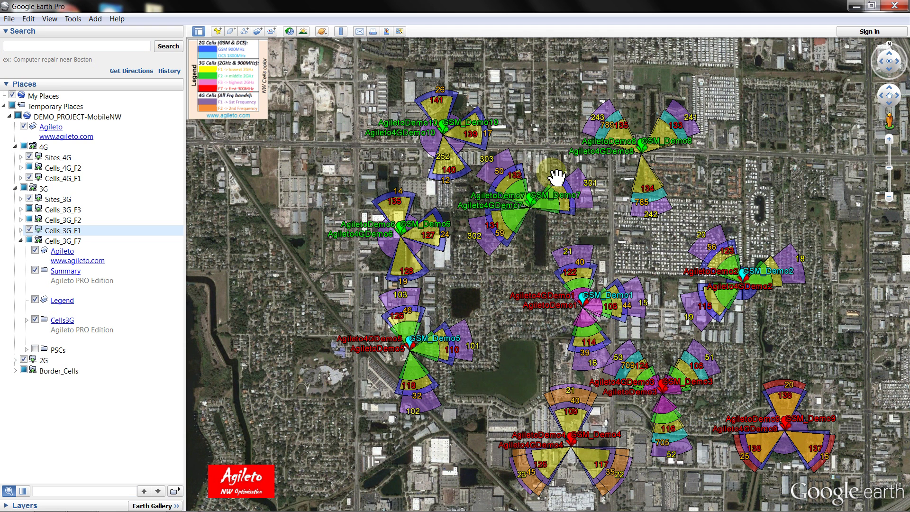
Step: Switch to Agileto and open the settings of module 1.2 for generating MapInfo + GoogleEarth 2G/3G/4G sites/cells objects
left_click(856, 7)
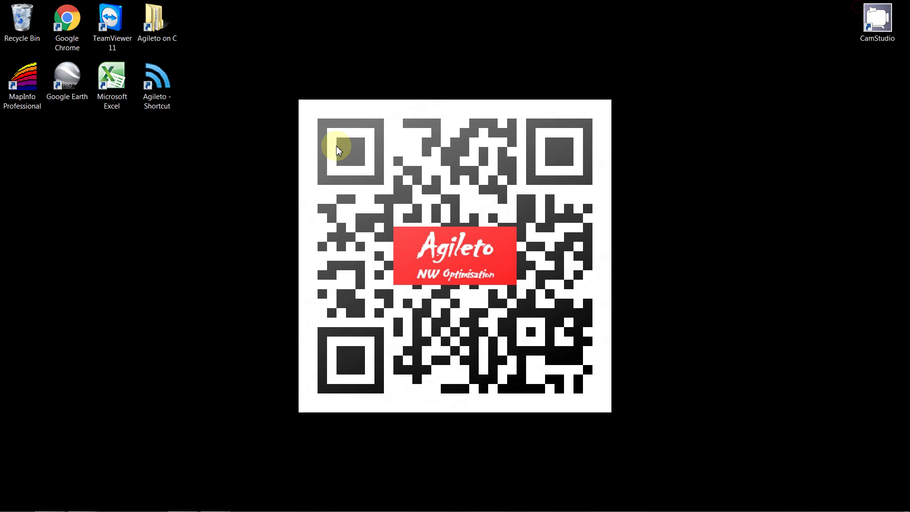
left_click(216, 503)
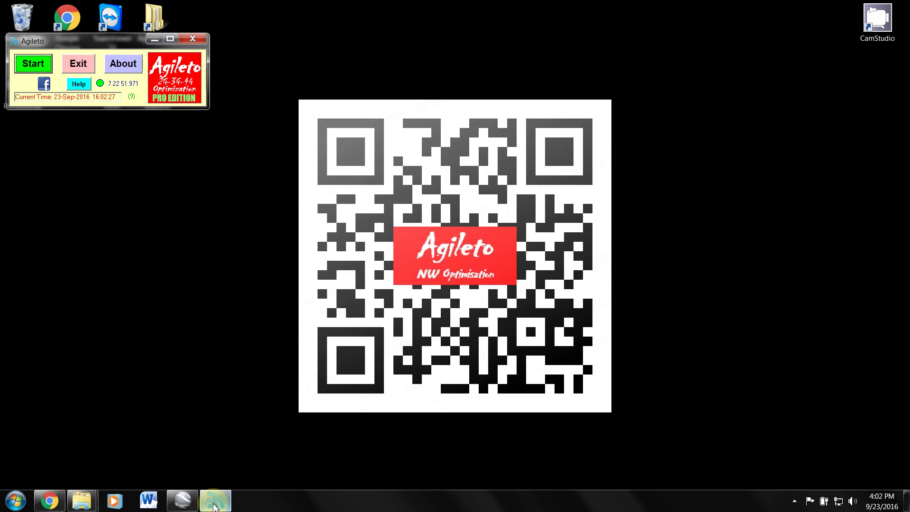
left_click(38, 66)
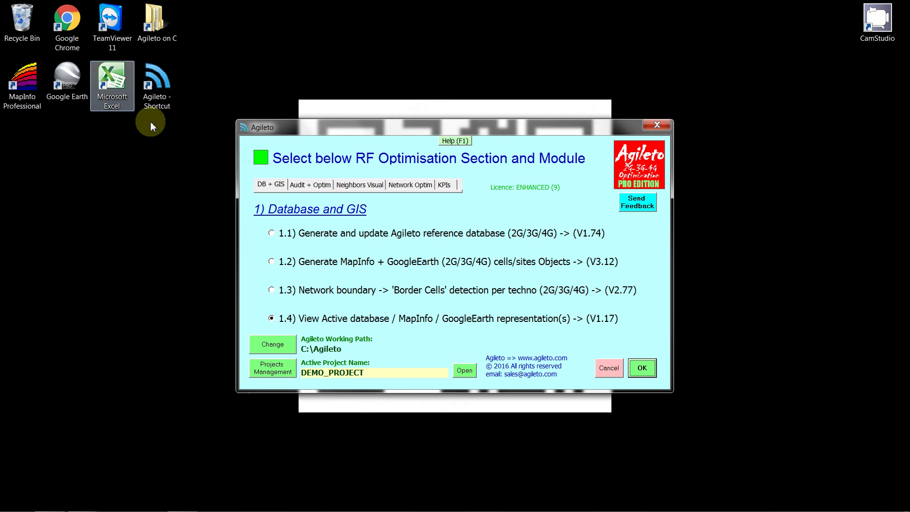
left_click(272, 266)
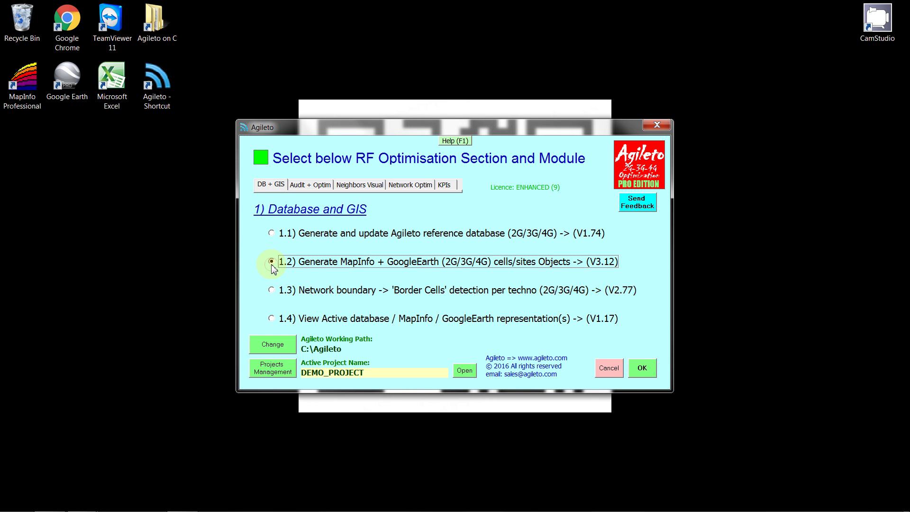
left_click(641, 369)
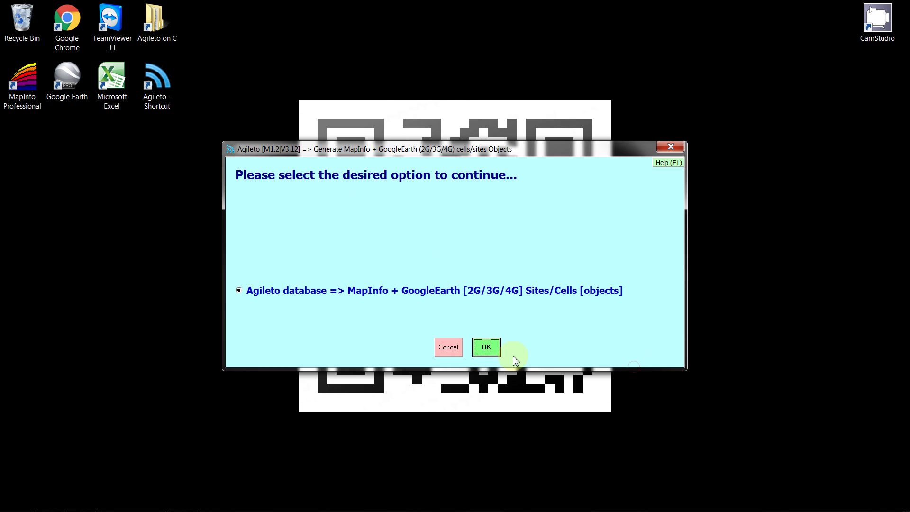
left_click(486, 348)
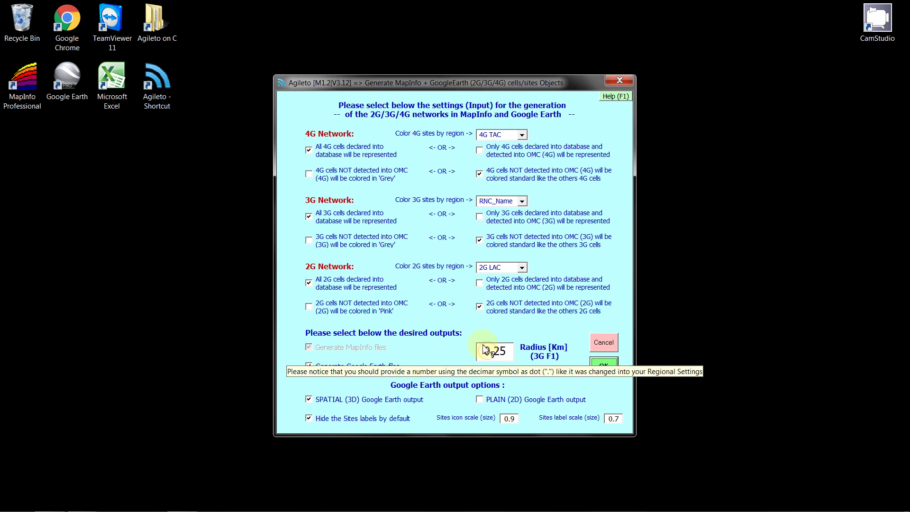
Step: Color the 4G and 3G cells not detected in OMC in Grey and the undetected 2G cells in Pink
left_click(309, 174)
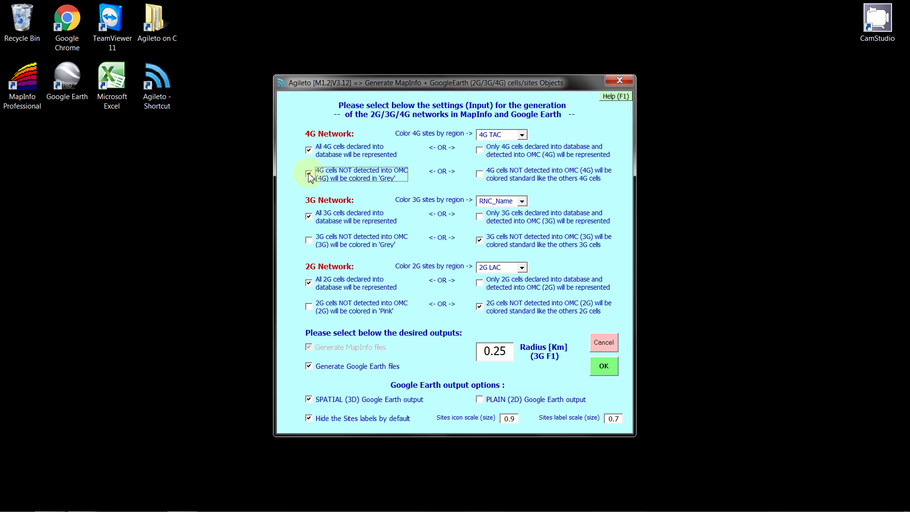
left_click(309, 241)
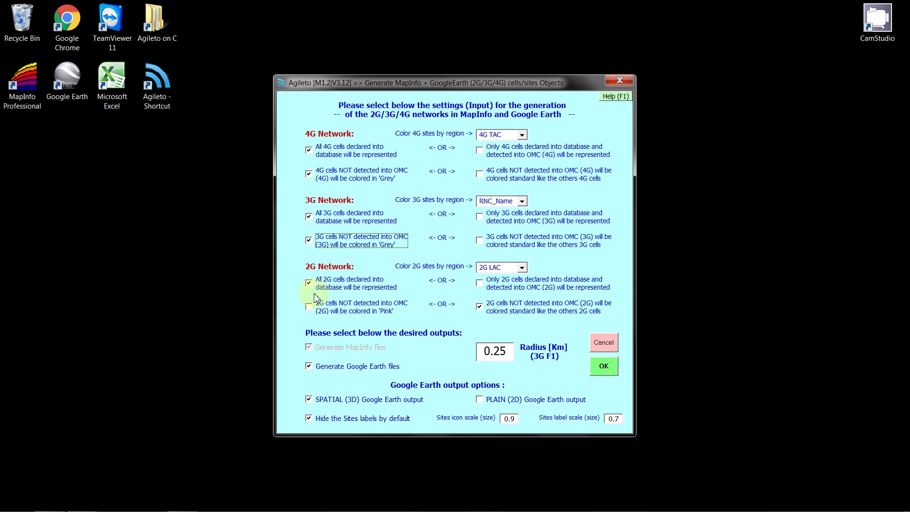
left_click(309, 311)
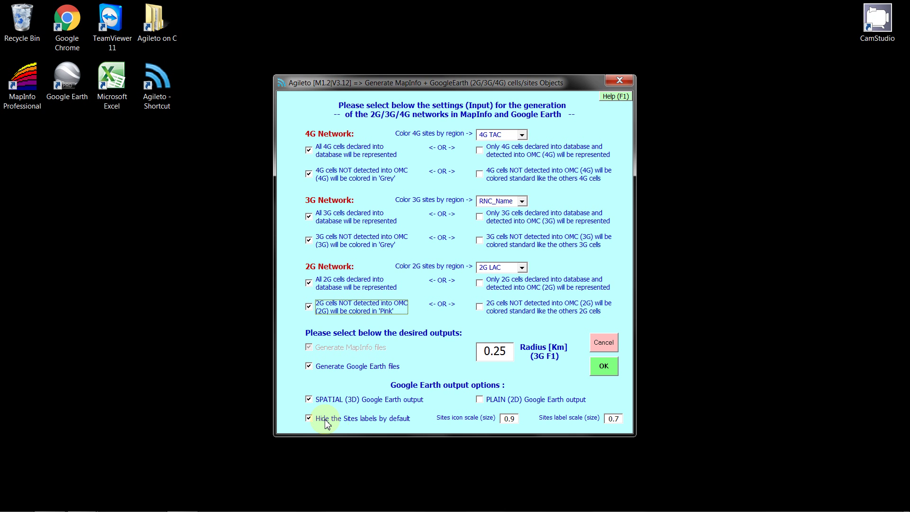
Step: Turn off hiding the site labels by default and generate the MapInfo and Google Earth network files
left_click(309, 420)
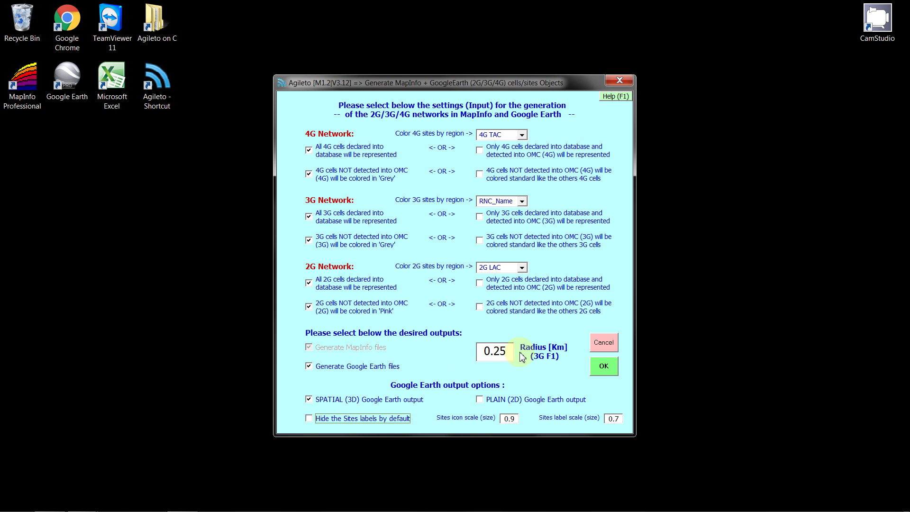
mouse_move(509, 358)
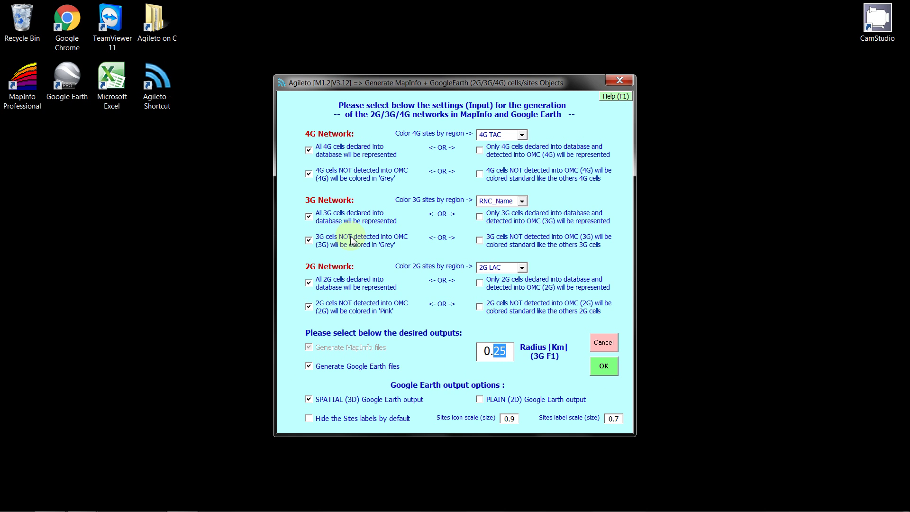
left_click(604, 366)
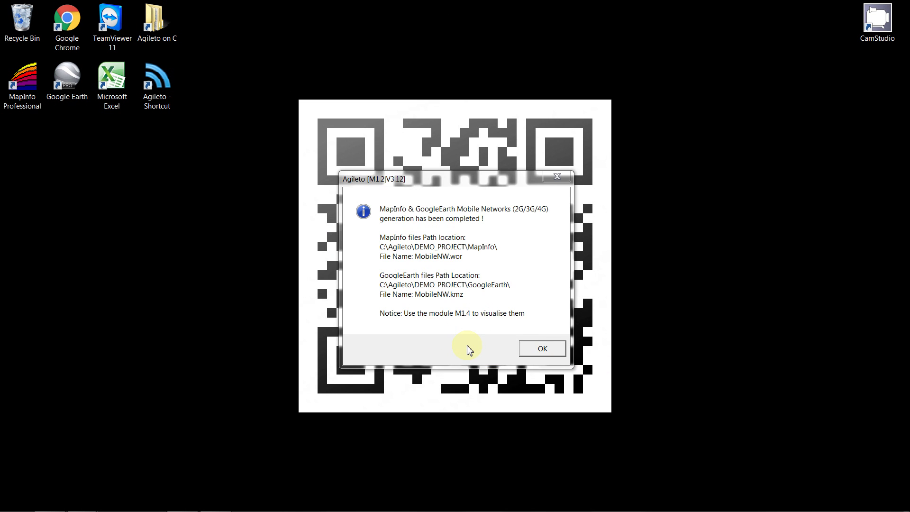
left_click(554, 350)
Step: Open the generated 2G/3G/4G mobile networks in Google Earth through Agileto module 1.4 and minimize the Agileto launcher
left_click(33, 64)
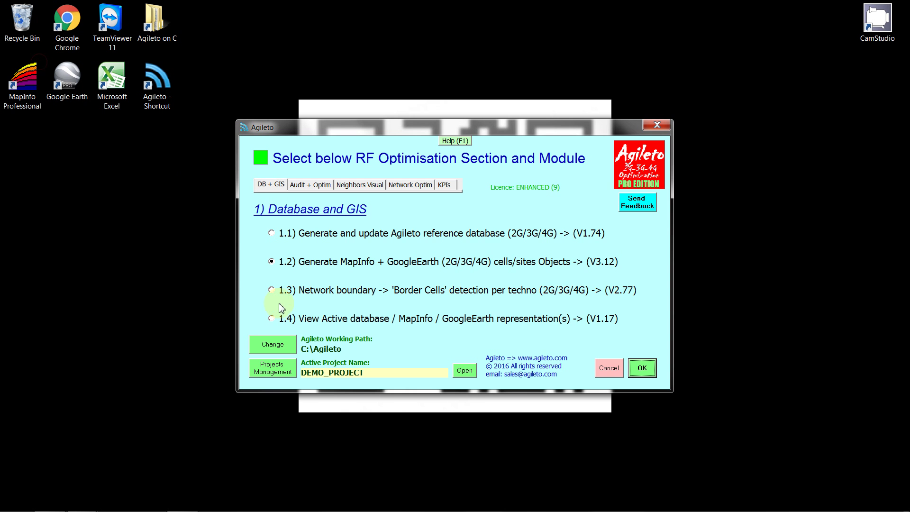
left_click(286, 320)
left_click(642, 368)
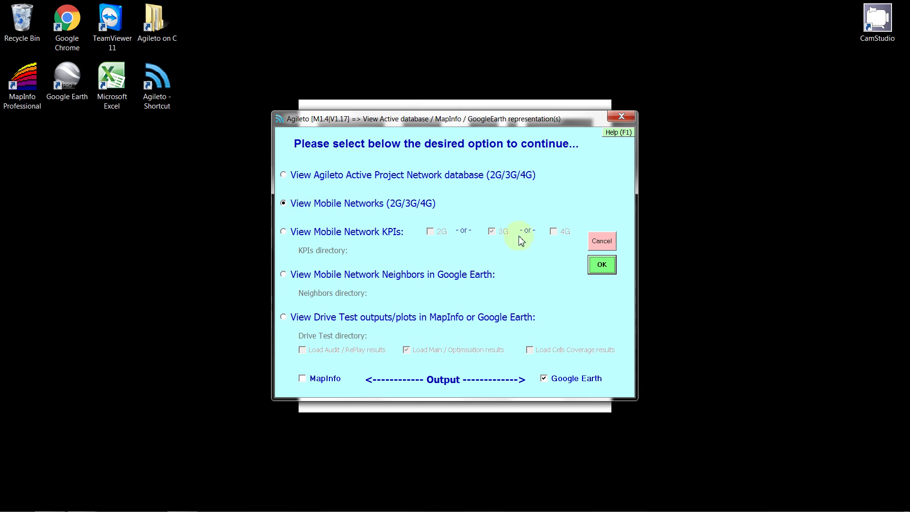
left_click(599, 266)
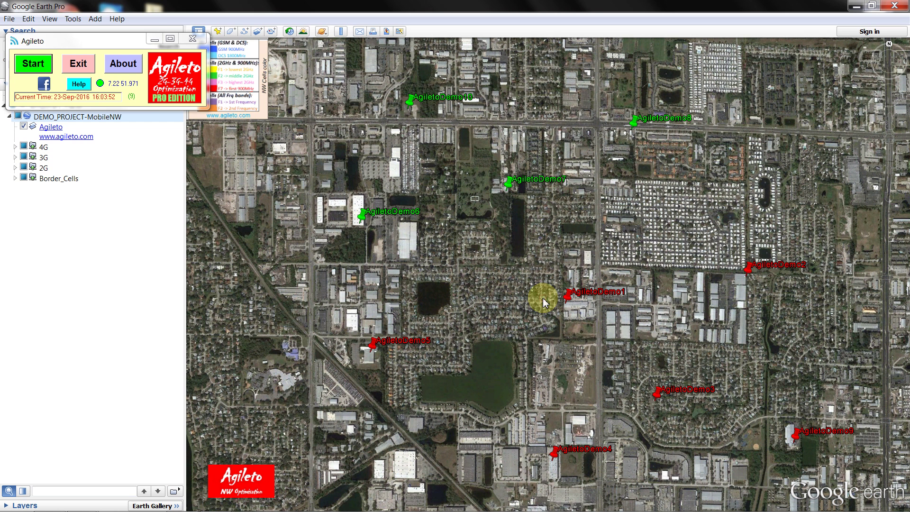
left_click(154, 39)
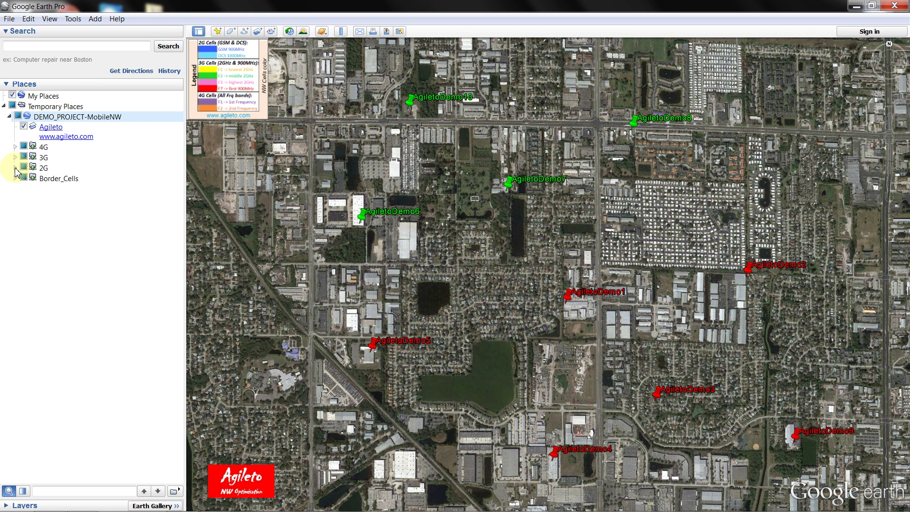
Step: Expand the project's 2G folder and display all of its site and cell layers
left_click(16, 168)
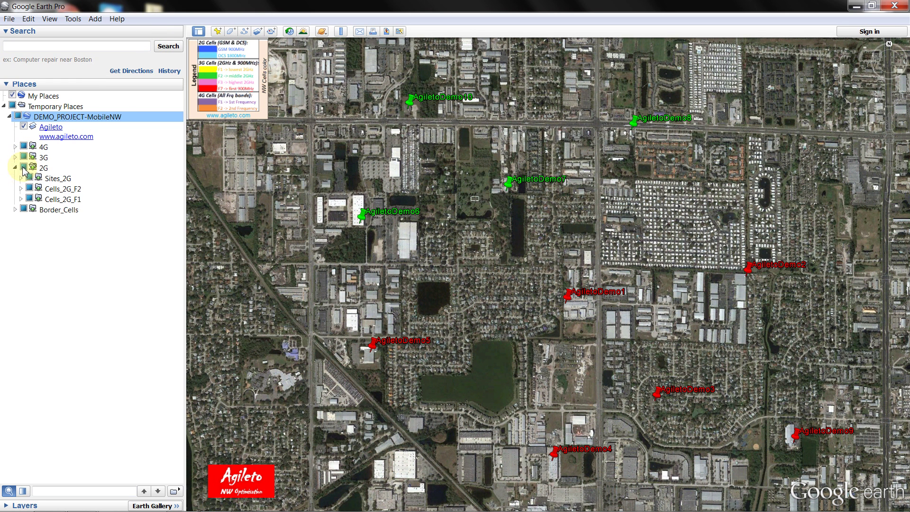
left_click(24, 170)
left_click(23, 168)
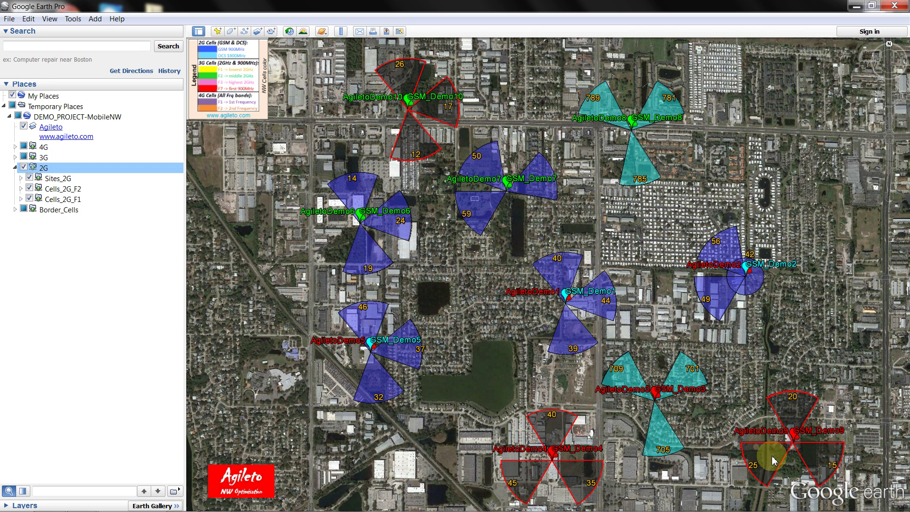
Step: View the details of red-outlined 2G sectors at sites AgiletoDemo9, AgiletoDemo4 and AgiletoDemo10, and close the details
left_click(797, 424)
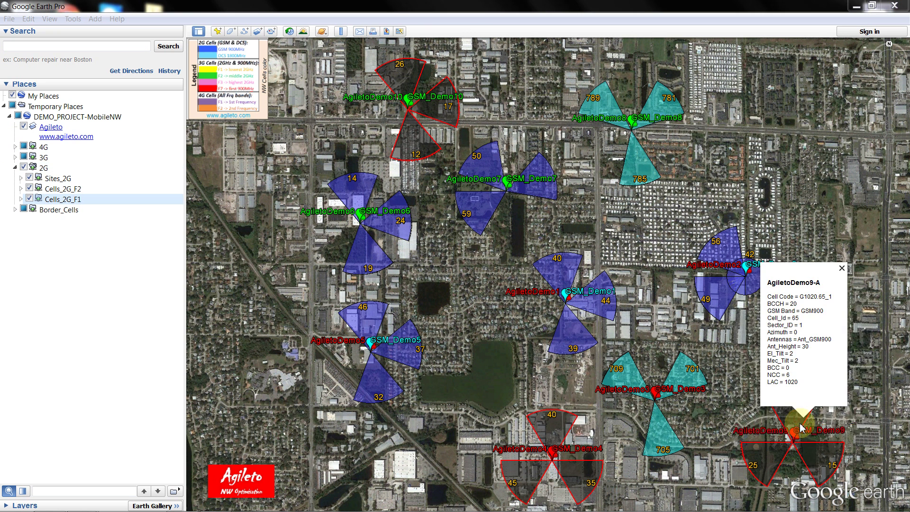
left_click(580, 470)
left_click(521, 471)
left_click(575, 422)
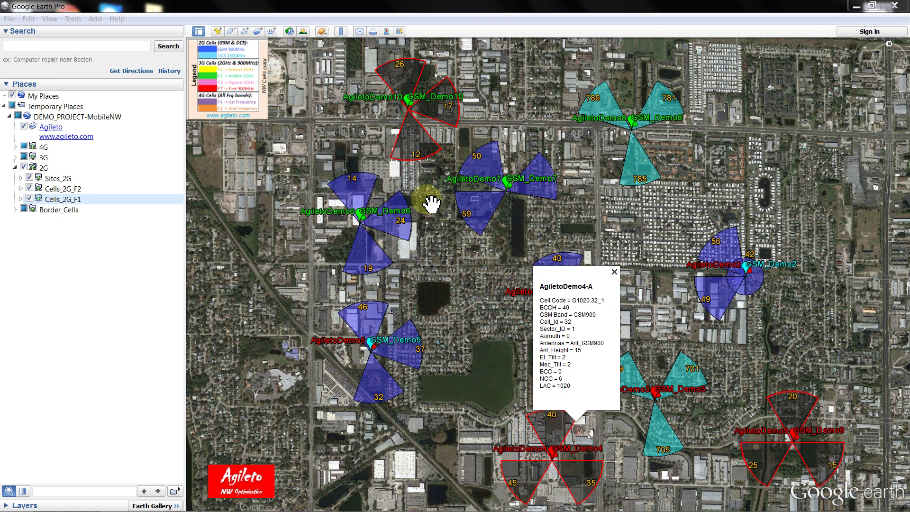
left_click(414, 137)
left_click(400, 72)
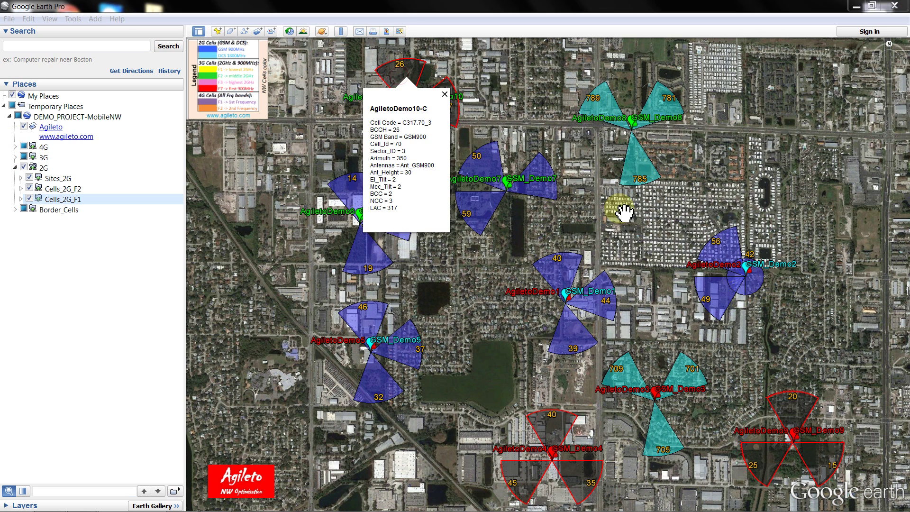
left_click(691, 254)
scroll(702, 254, "down", 2)
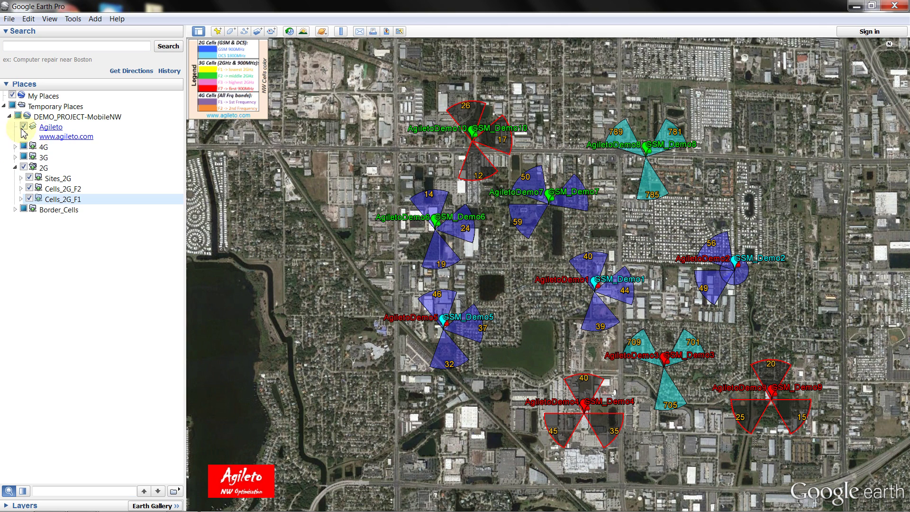
Step: Hide and collapse the 2G folder, and expand the 3G folder with all of its site and cell layers displayed
left_click(23, 168)
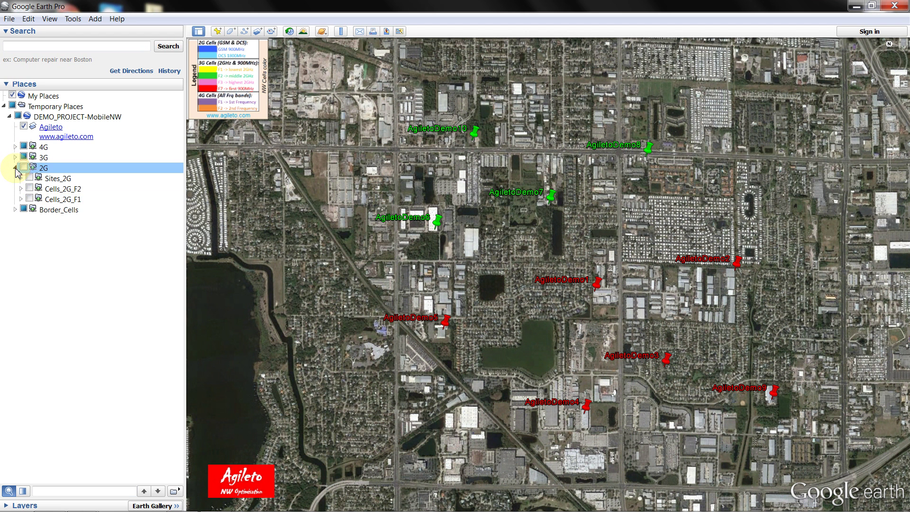
left_click(15, 168)
left_click(15, 157)
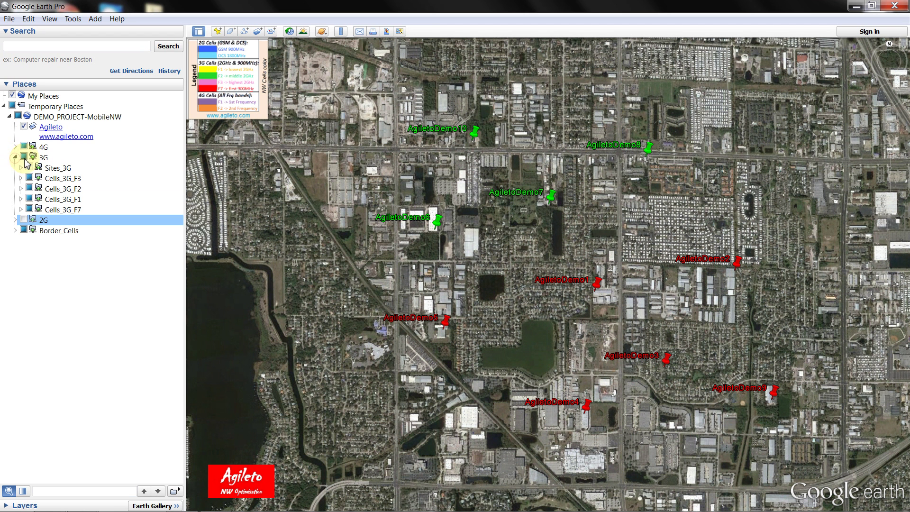
left_click(23, 158)
left_click(23, 157)
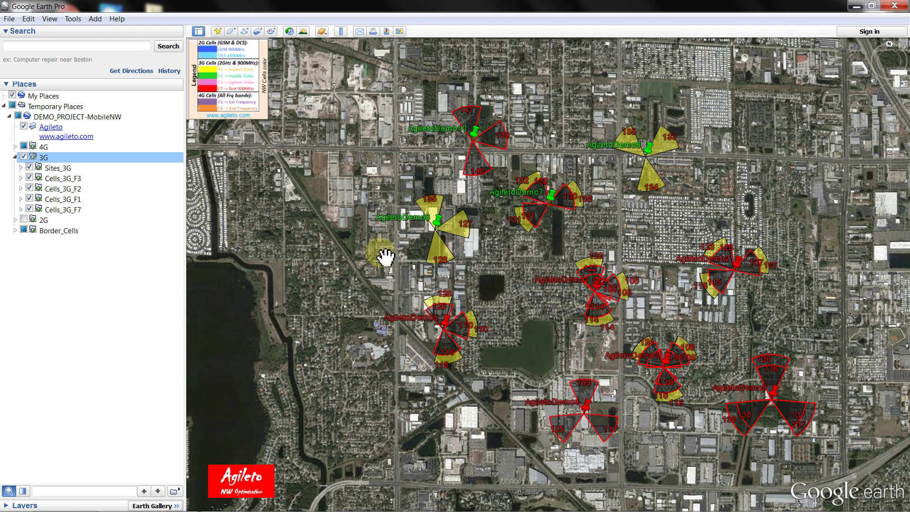
scroll(617, 367, "up", 1)
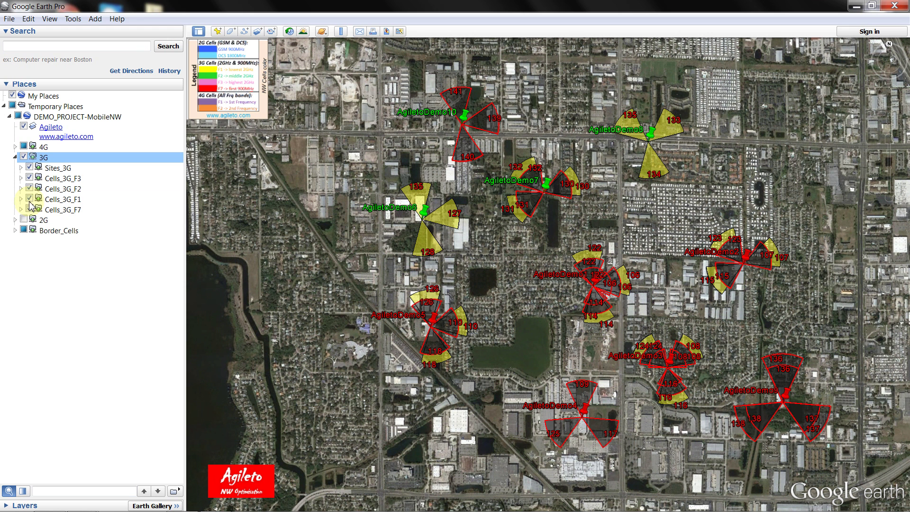
Step: Hide the Cells_3G_F7, Cells_3G_F2 and Cells_3G_F3 layers, keeping only Sites_3G and Cells_3G_F1 displayed
left_click(30, 210)
left_click(29, 189)
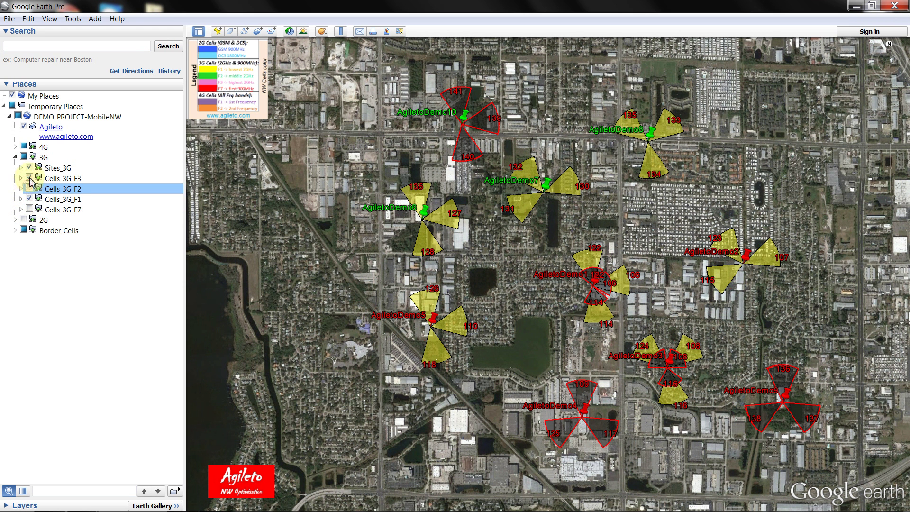
left_click(29, 178)
left_click(29, 167)
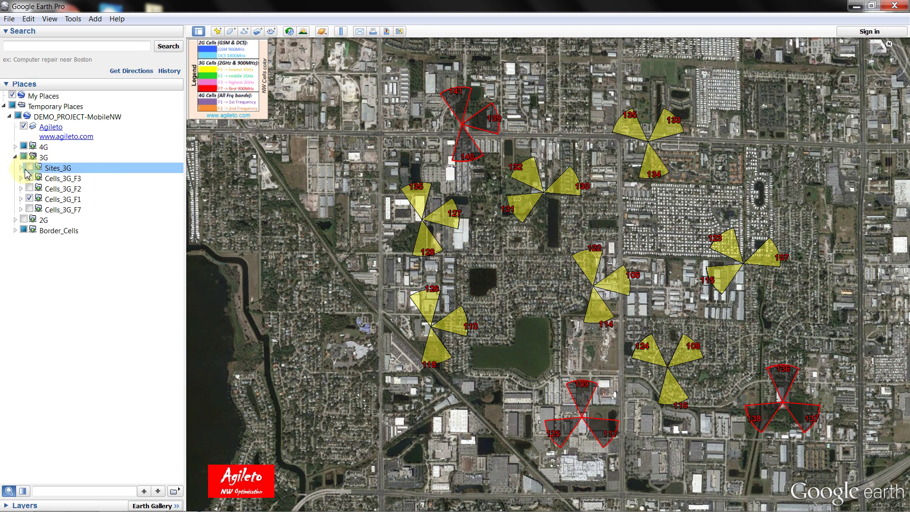
left_click(29, 168)
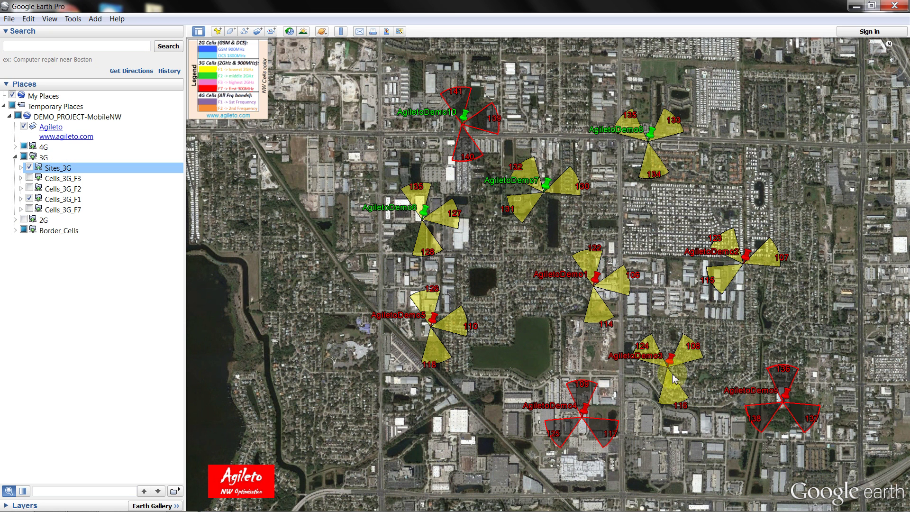
Step: View the 3G F1 cell details of AgiletoDemo9-Y, AgiletoDemo4-Y, AgiletoDemo4-X, AgiletoDemo10-Y and AgiletoDemo10-Z, and close the details
left_click(767, 413)
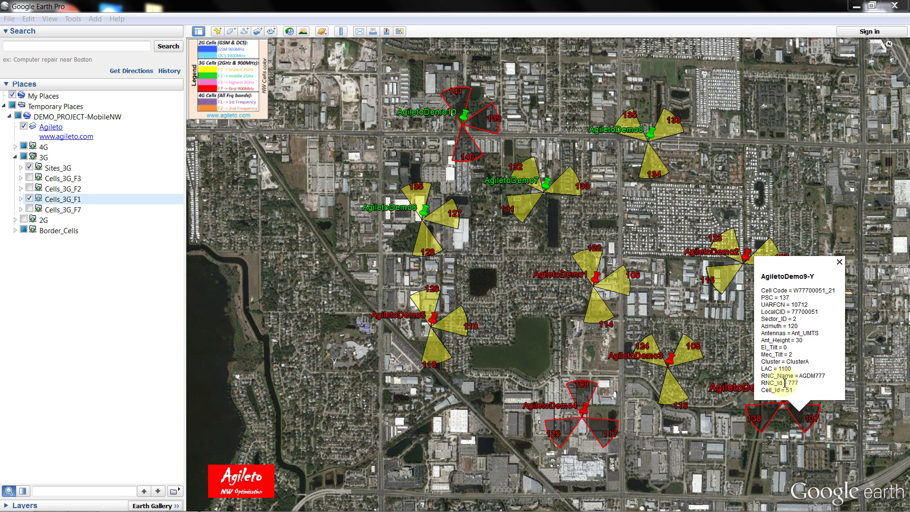
left_click(600, 423)
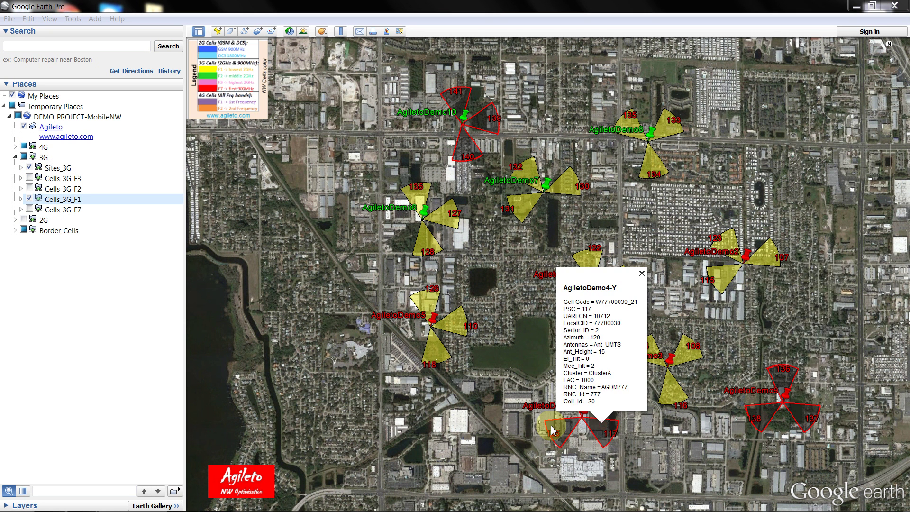
left_click(596, 397)
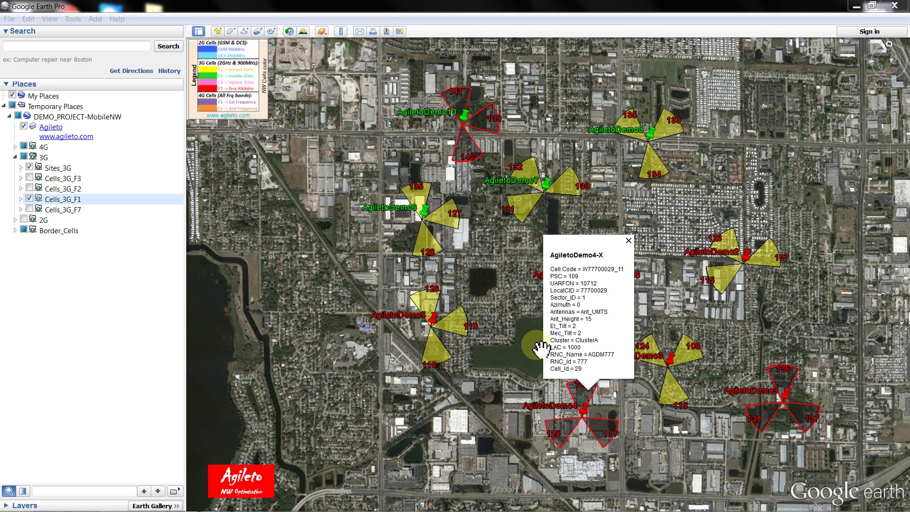
left_click(482, 127)
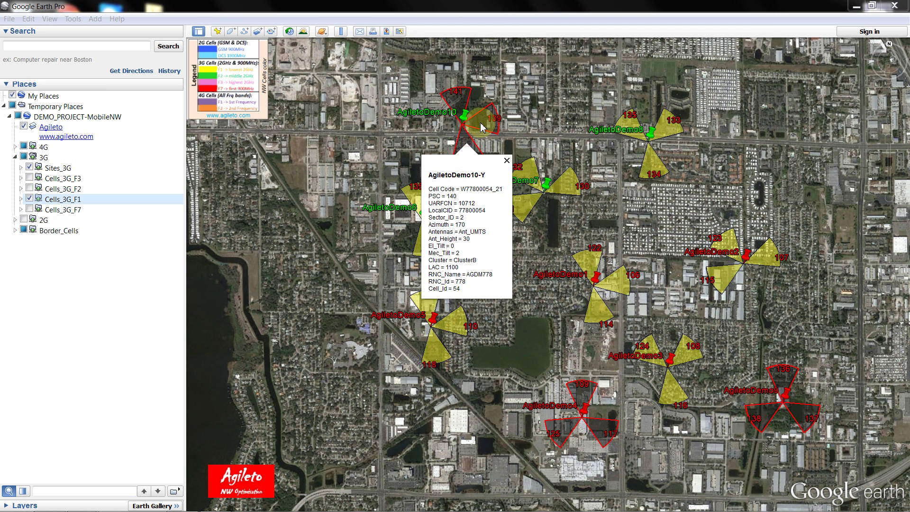
left_click(456, 102)
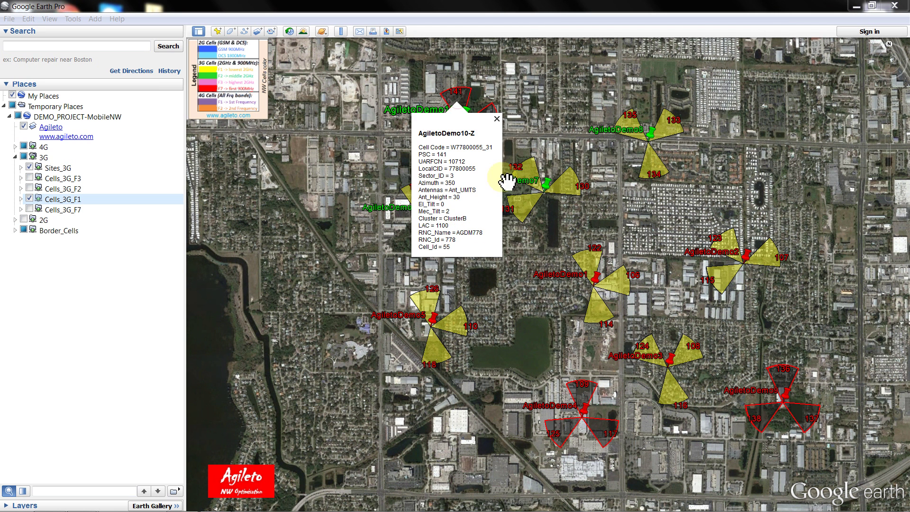
left_click(550, 120)
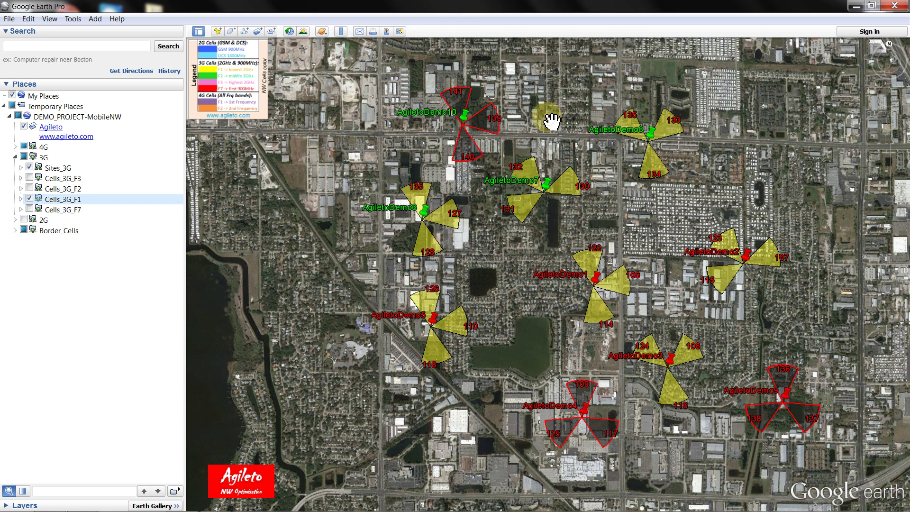
Step: Hide and collapse the 3G folder, and expand the 4G folder with all of its site and cell layers displayed
left_click(23, 156)
left_click(15, 157)
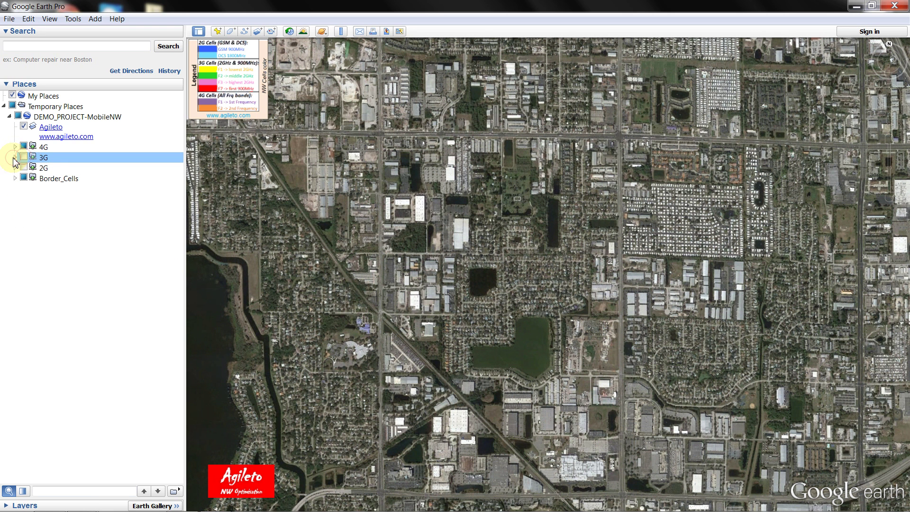
left_click(16, 147)
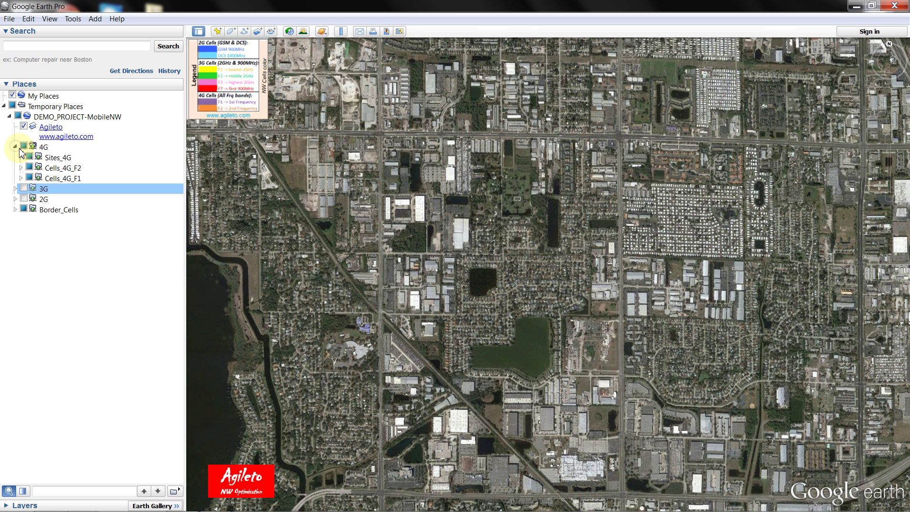
left_click(23, 147)
left_click(23, 146)
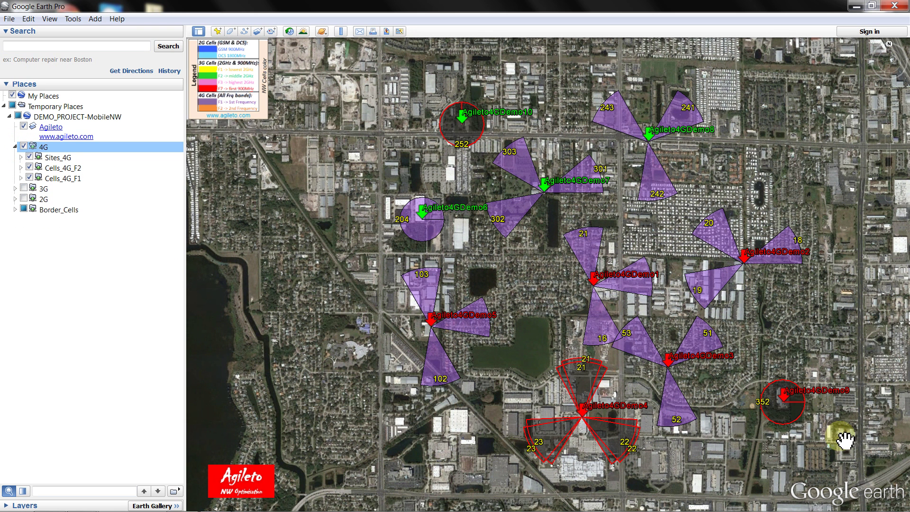
Step: View the 4G cell details of Agileto4GDemo10-O, Agileto4GDemo9-O, Agileto4GF2Demo4-Y and Agileto4GF2Demo4-Z, and close the details
left_click(472, 129)
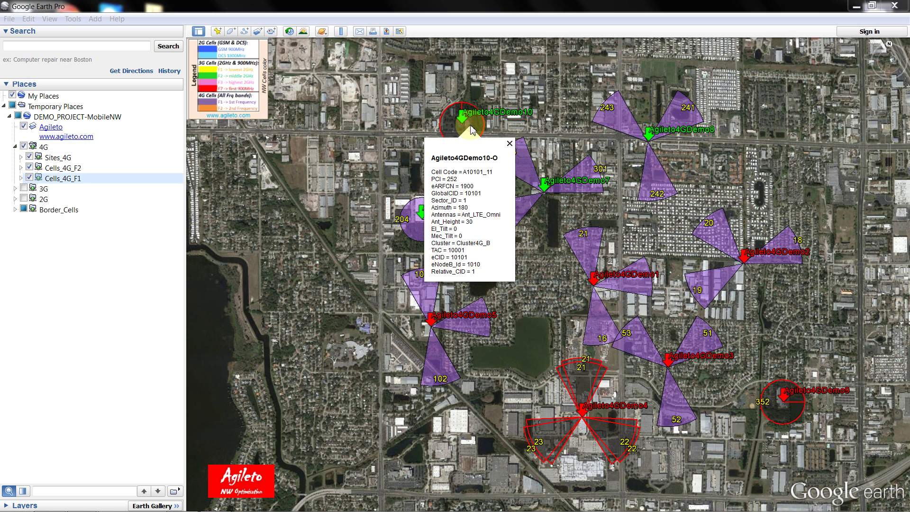
left_click(548, 122)
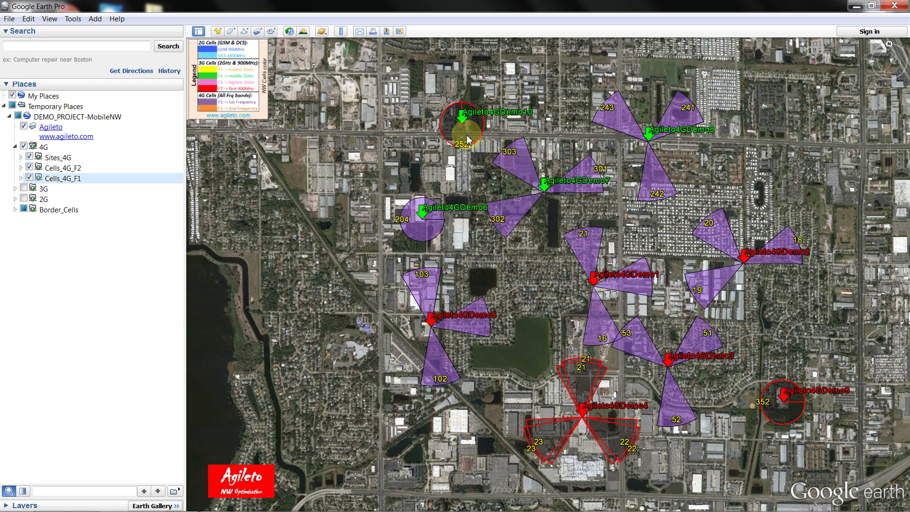
left_click(771, 403)
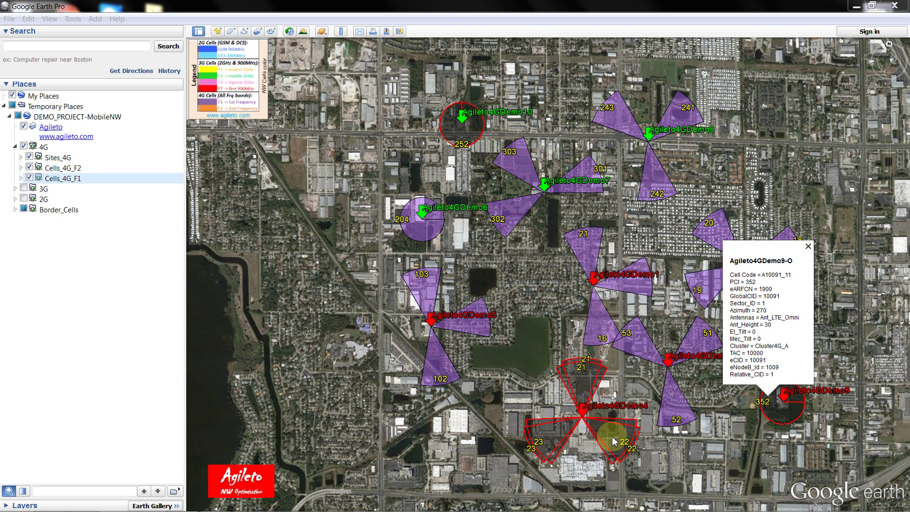
left_click(612, 441)
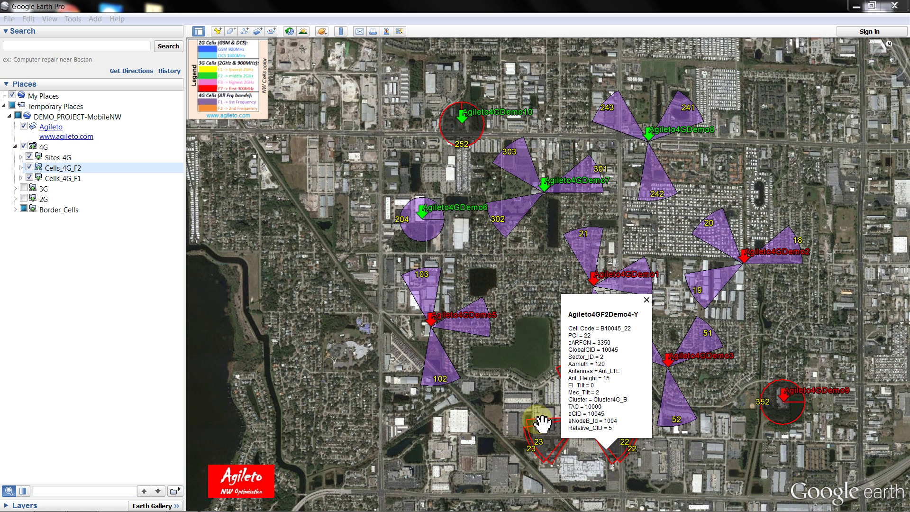
left_click(550, 448)
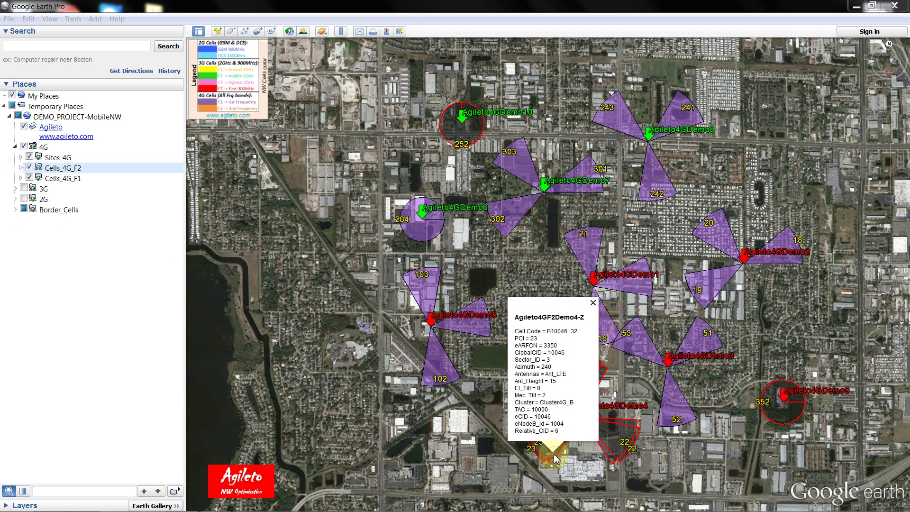
left_click(666, 315)
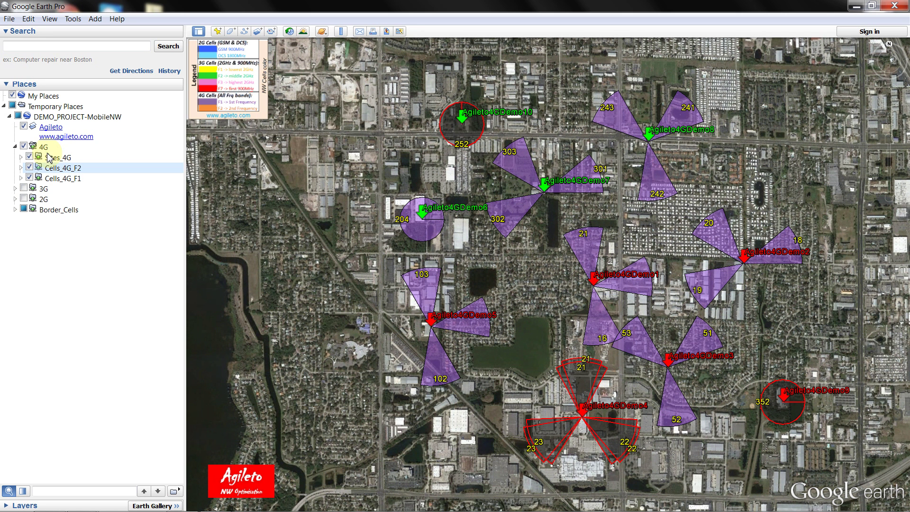
Step: Collapse the 4G folder and minimize the Google Earth window
left_click(15, 146)
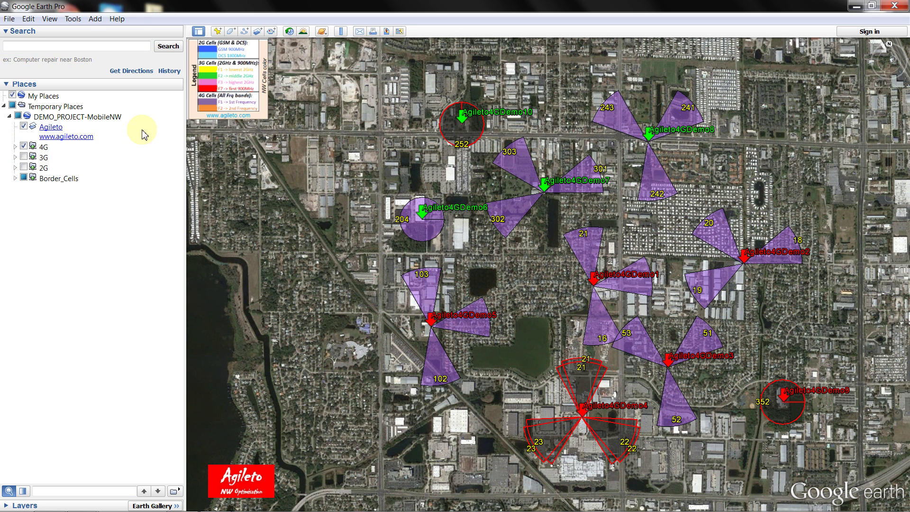
left_click(857, 7)
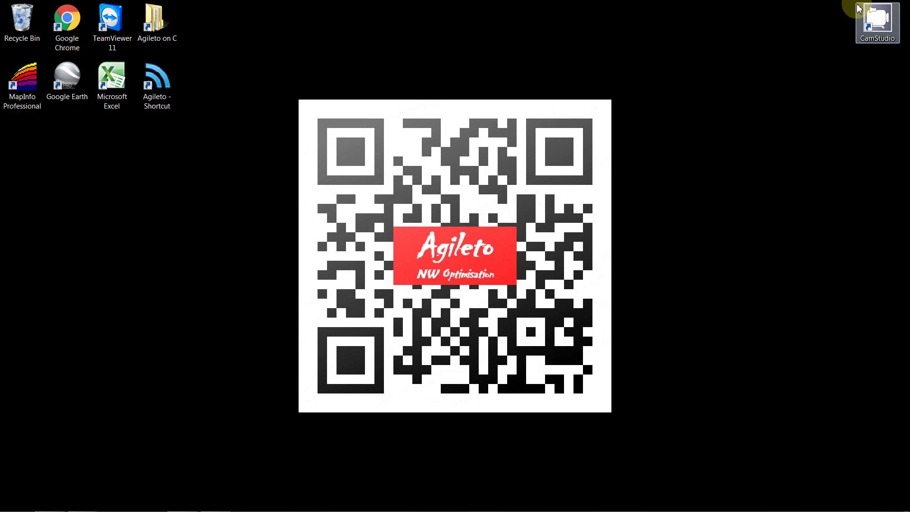